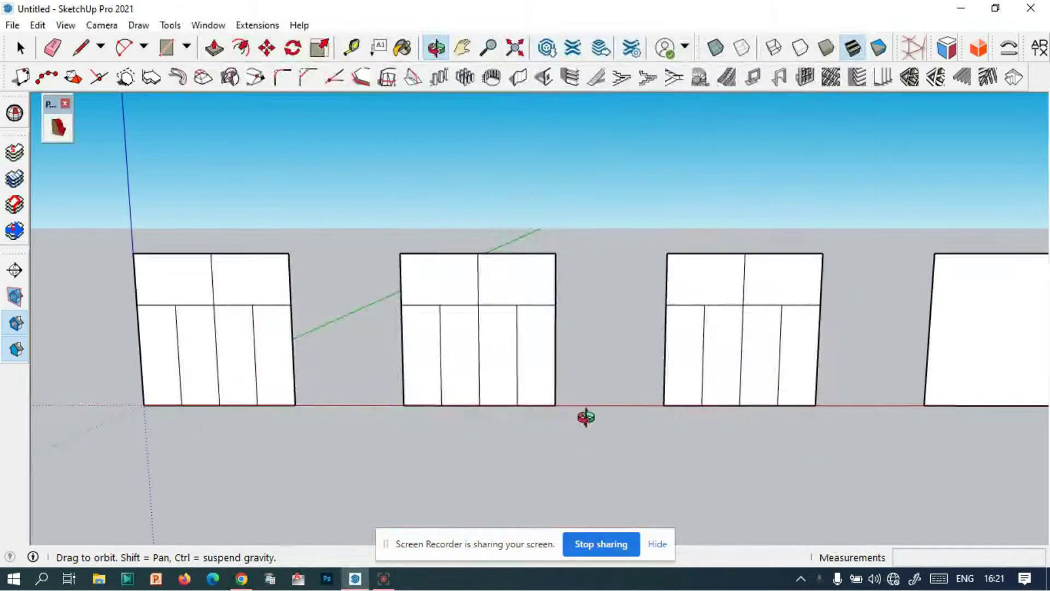
- Orbit and zoom around the four window outlines, then box-select the leftmost outline
scroll(574, 284, down, 3)
scroll(371, 276, up, 2)
scroll(343, 296, up, 3)
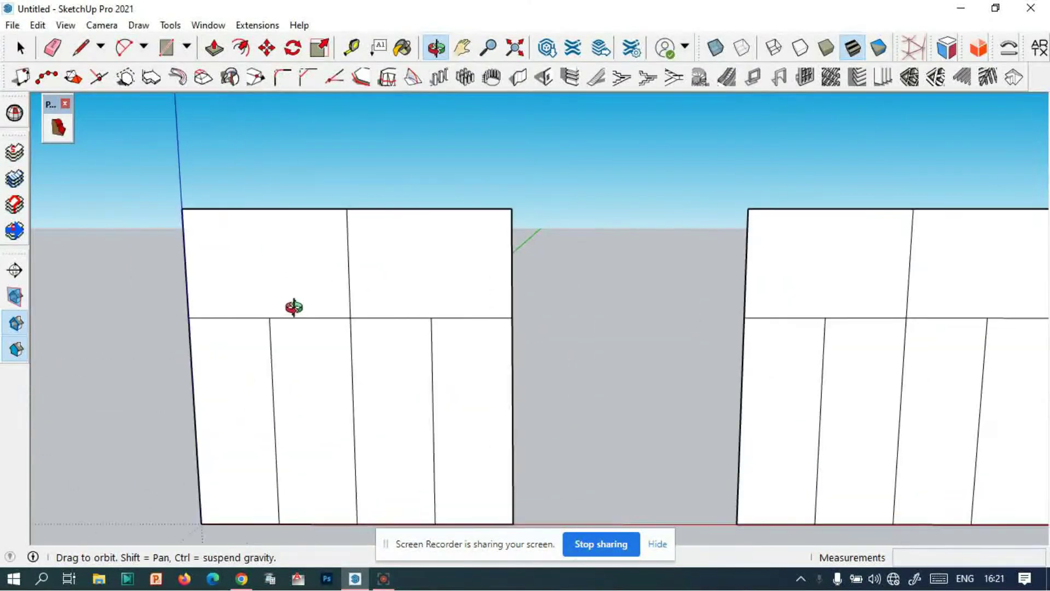
scroll(356, 265, down, 2)
drag(267, 355, 343, 356)
scroll(319, 300, down, 2)
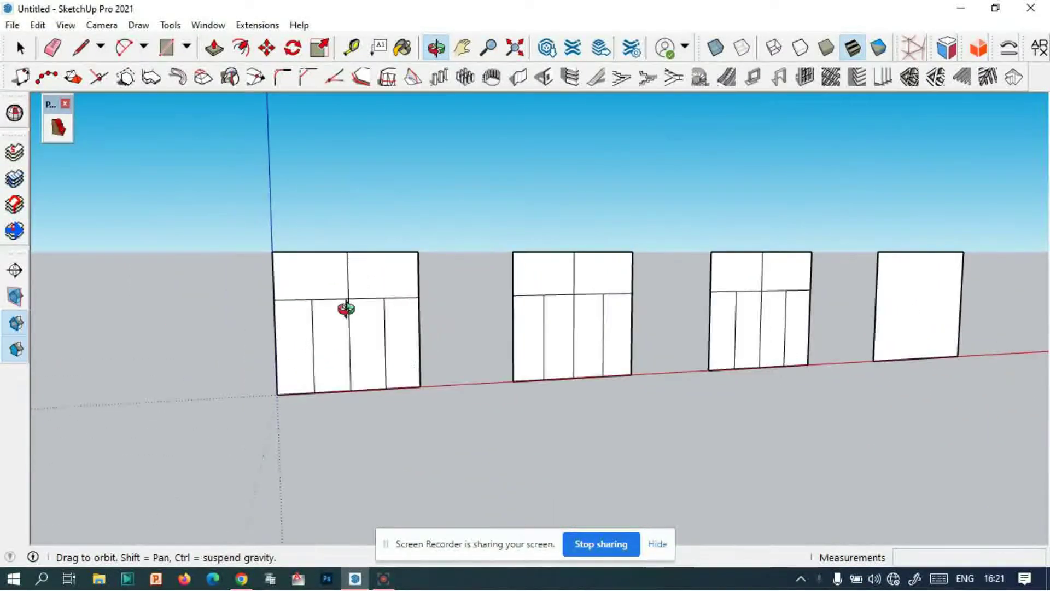
drag(319, 297, 330, 405)
scroll(336, 347, up, 1)
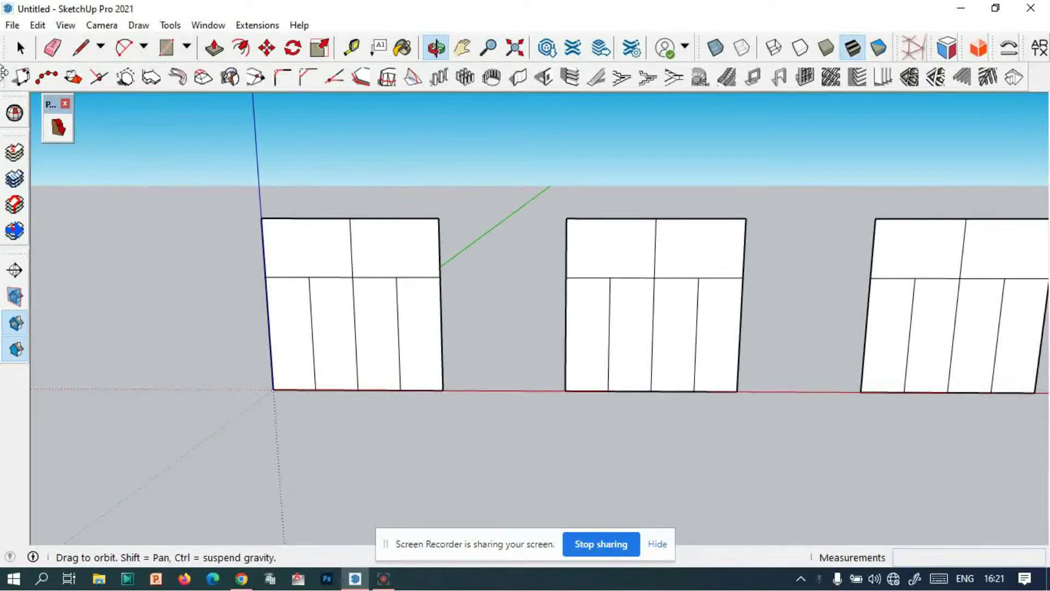
click(20, 48)
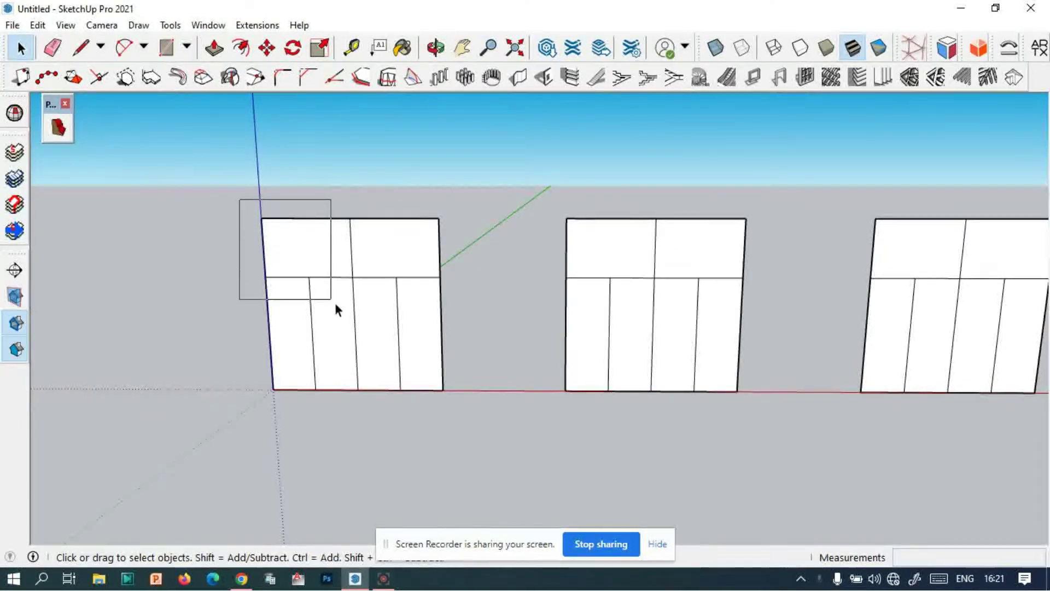
drag(330, 299, 466, 442)
- Run Lattice Maker on the left outline with 5" depth, Gray lattice and Glass panes
click(240, 25)
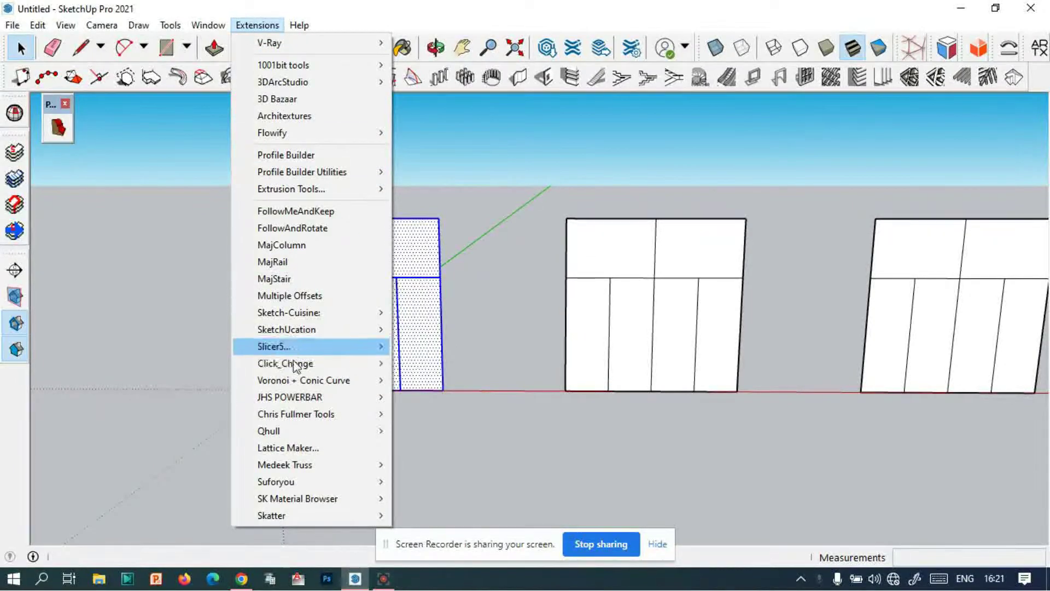
click(315, 452)
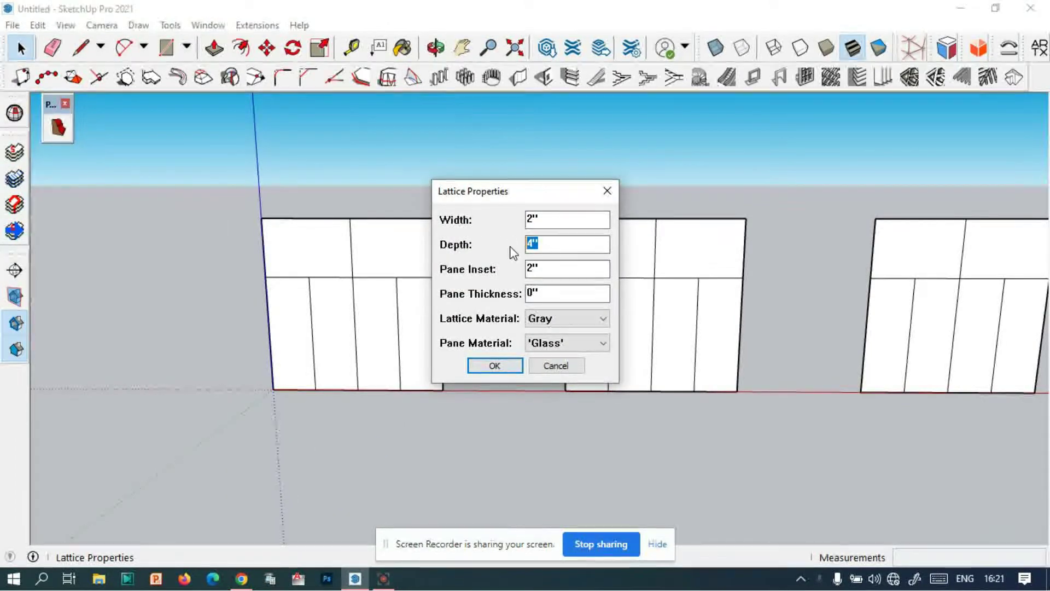
text(")
click(495, 366)
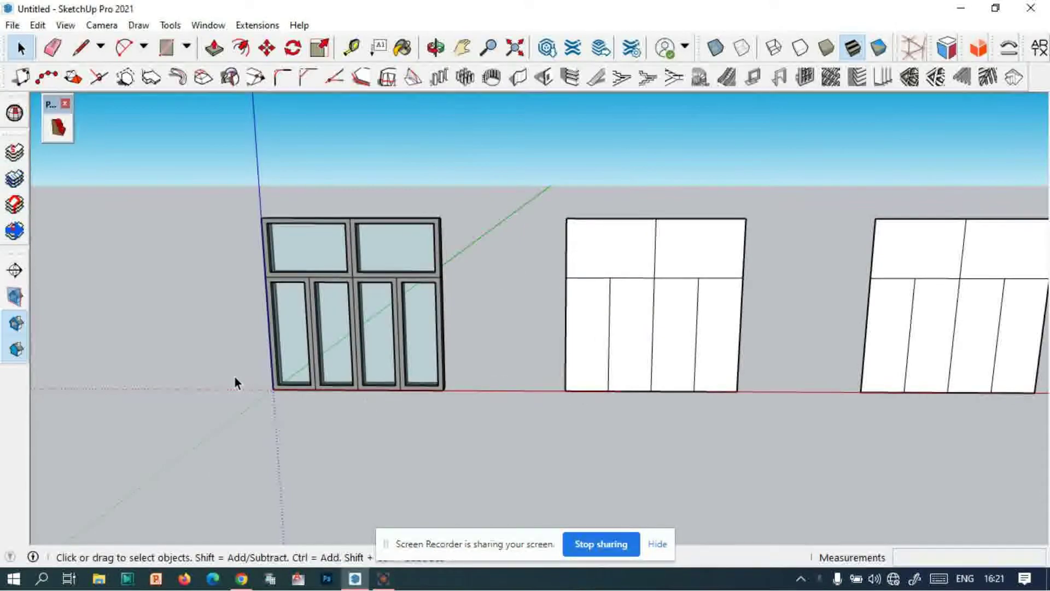
- Orbit and zoom in to inspect the new 3D lattice window
click(436, 48)
mouse_move(321, 431)
mouse_down()
mouse_move(502, 472)
mouse_move(352, 277)
mouse_move(358, 199)
mouse_move(331, 259)
mouse_move(611, 288)
mouse_move(625, 277)
mouse_move(434, 246)
mouse_move(357, 270)
mouse_up()
scroll(361, 268, up, 3)
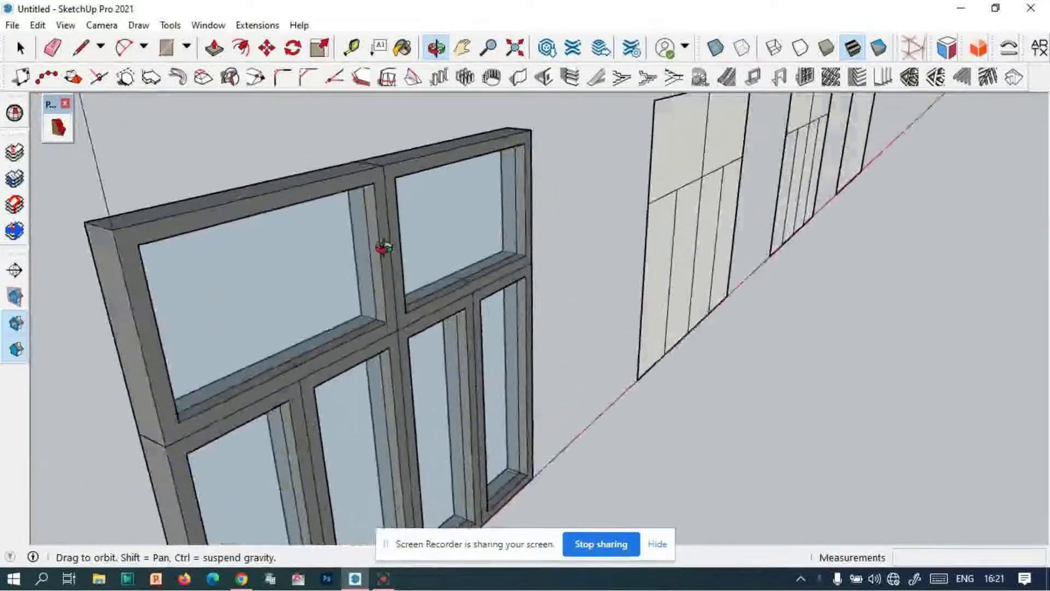
scroll(336, 262, down, 2)
scroll(200, 230, up, 1)
scroll(375, 187, up, 1)
scroll(347, 225, up, 1)
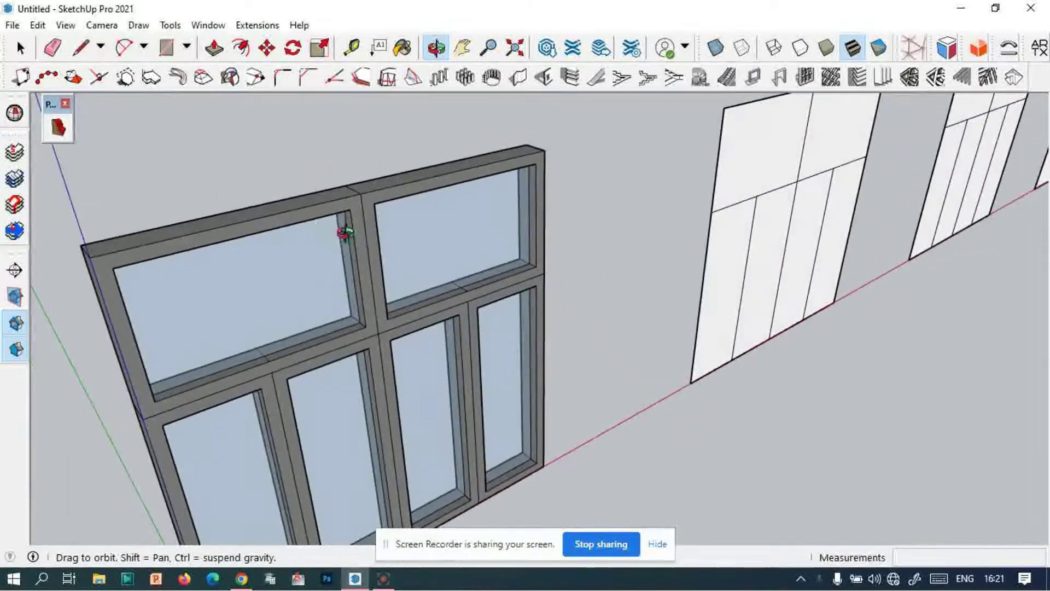
scroll(338, 234, up, 2)
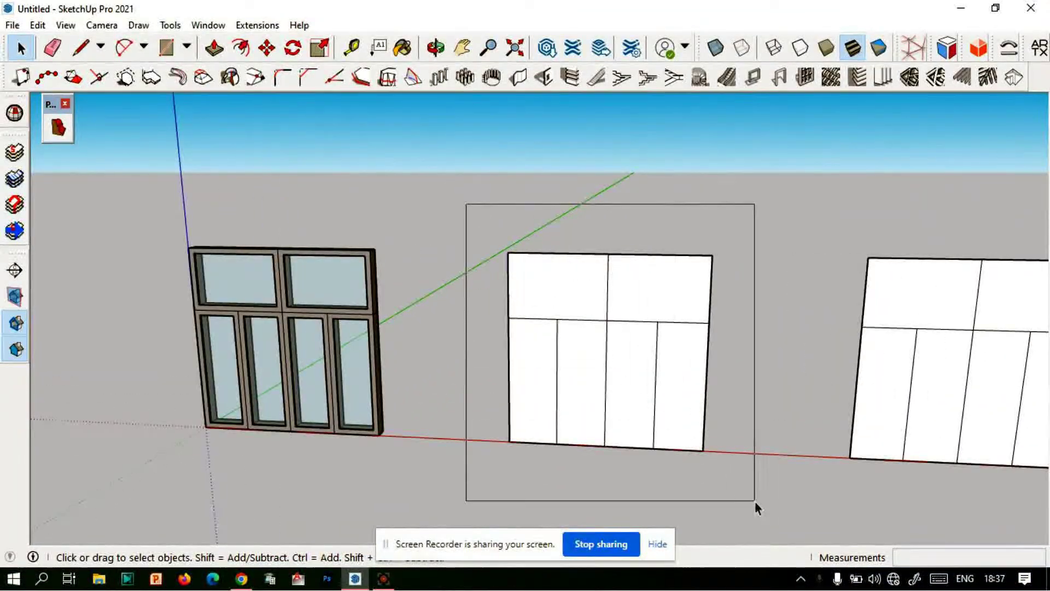
- Select the middle window outline and open Profile Builder, moving its panel higher
drag(604, 353, 754, 500)
click(65, 126)
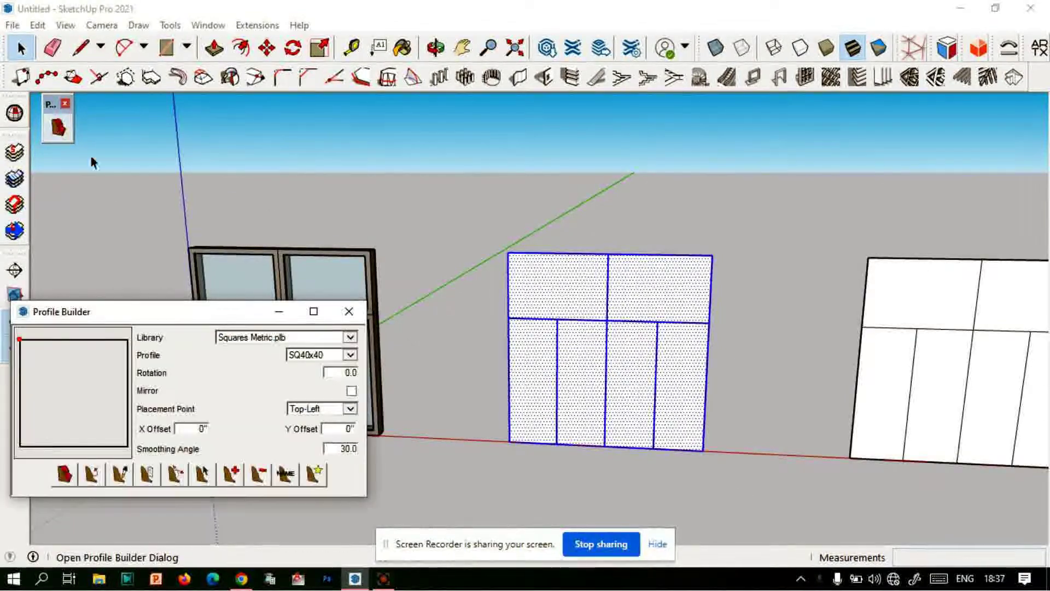
drag(208, 309, 349, 147)
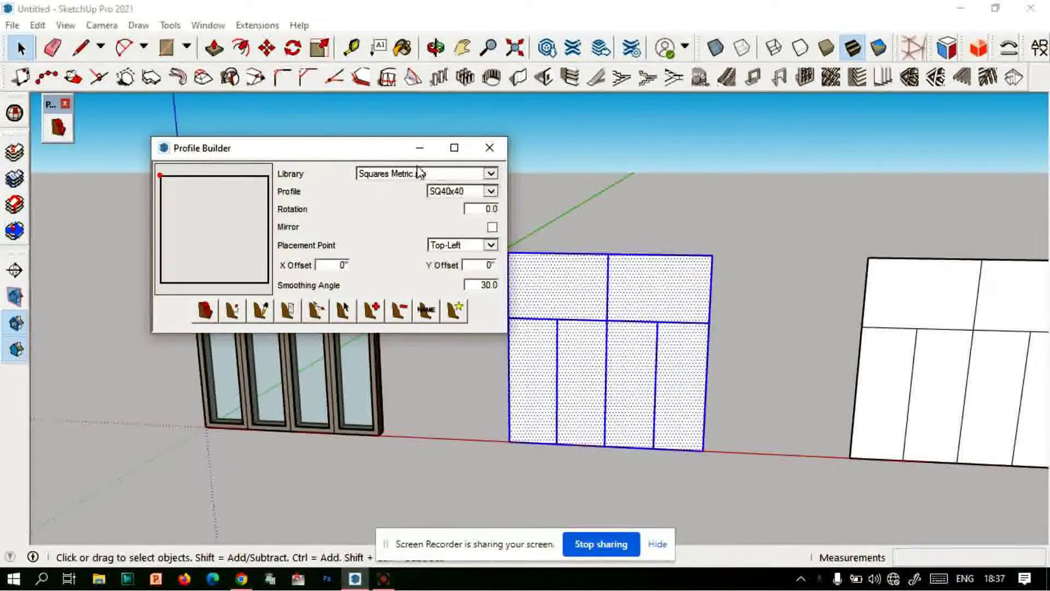
- Choose the Squares Metric.plb library and SQ50x50 profile, then build along the edges
click(491, 174)
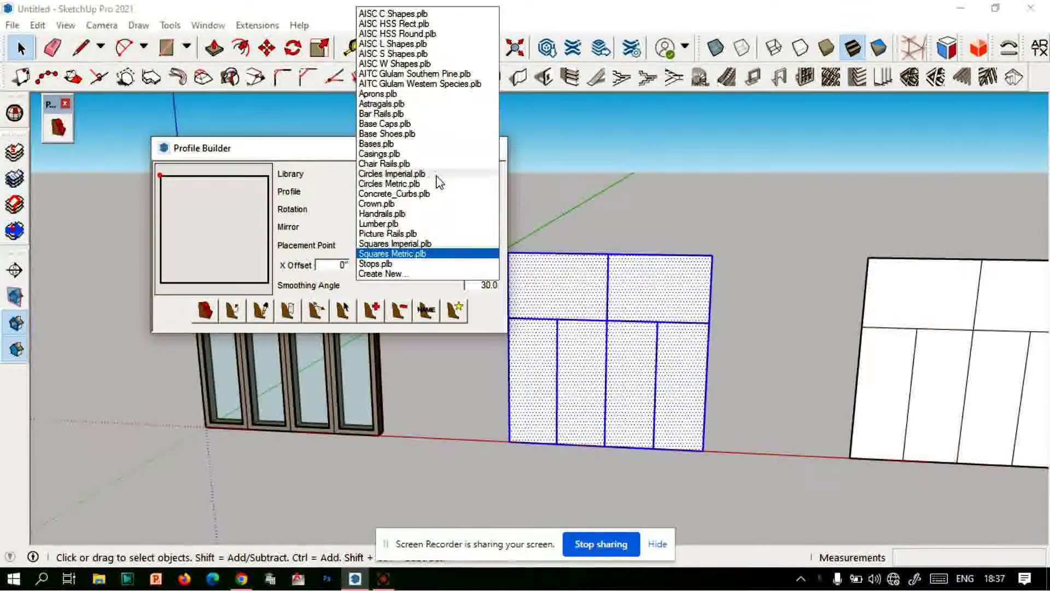
click(408, 255)
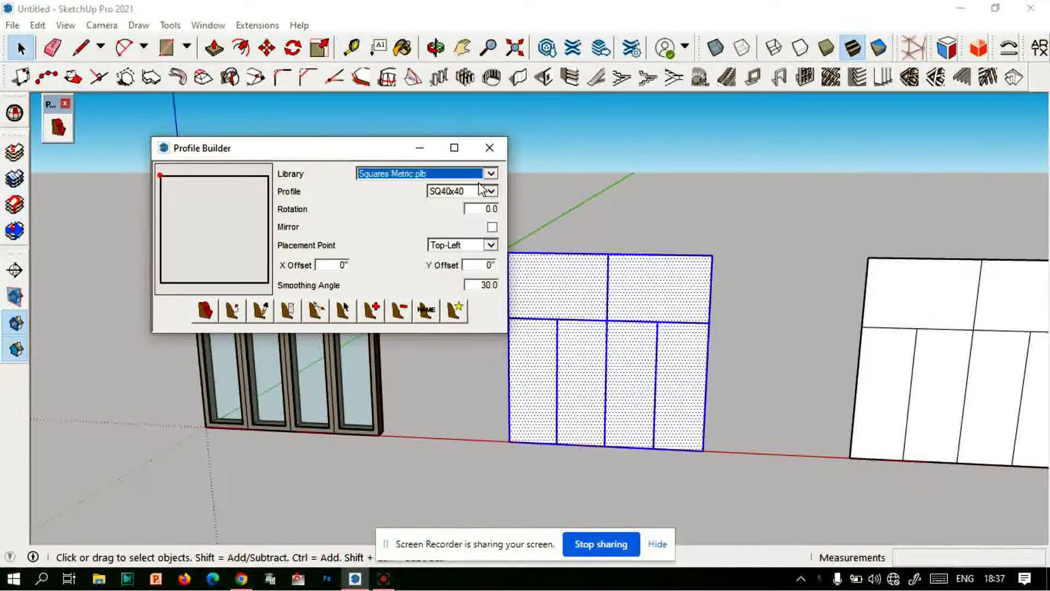
click(429, 177)
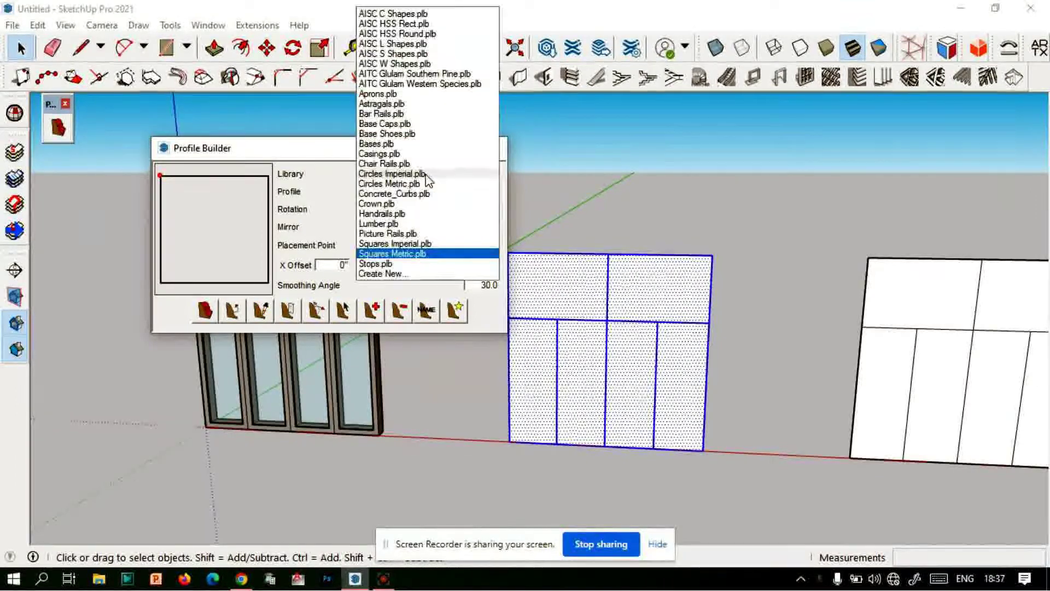
click(406, 255)
click(492, 192)
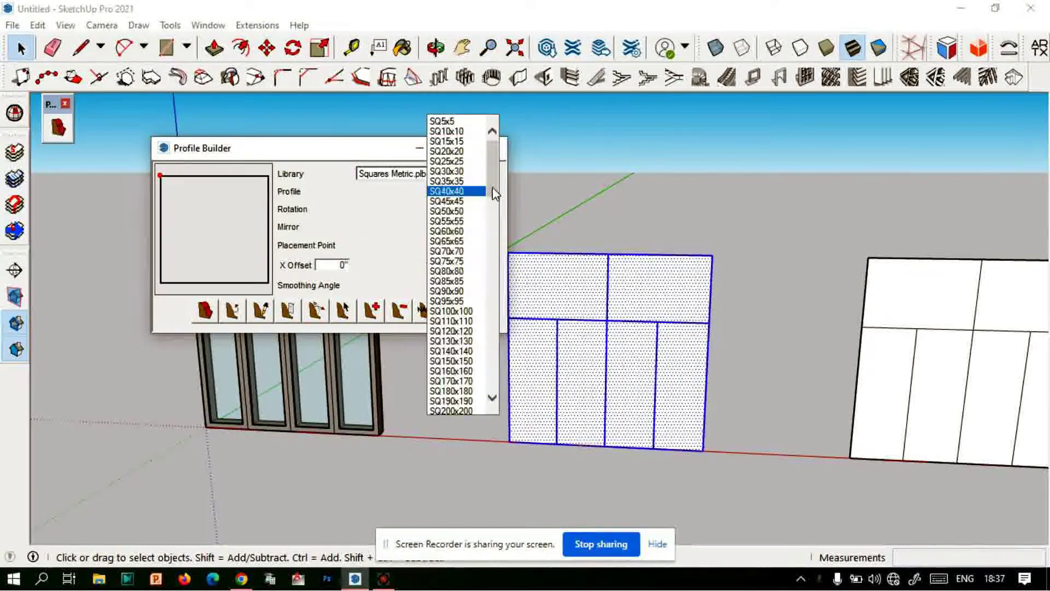
click(460, 212)
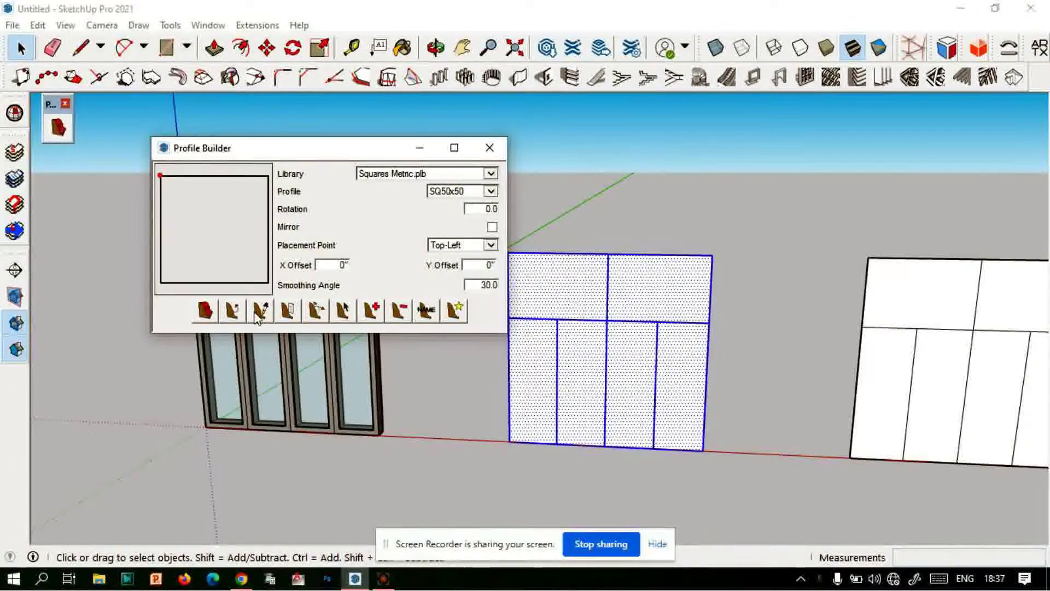
click(232, 317)
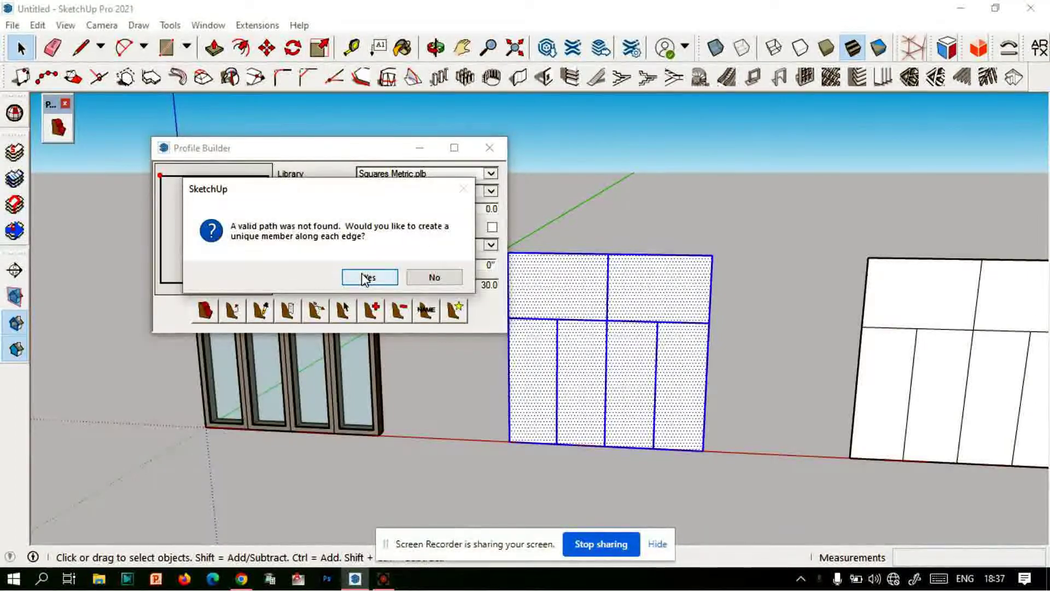
- Accept creating a member on each edge, deselect, and orbit to view the frames from the side
click(365, 279)
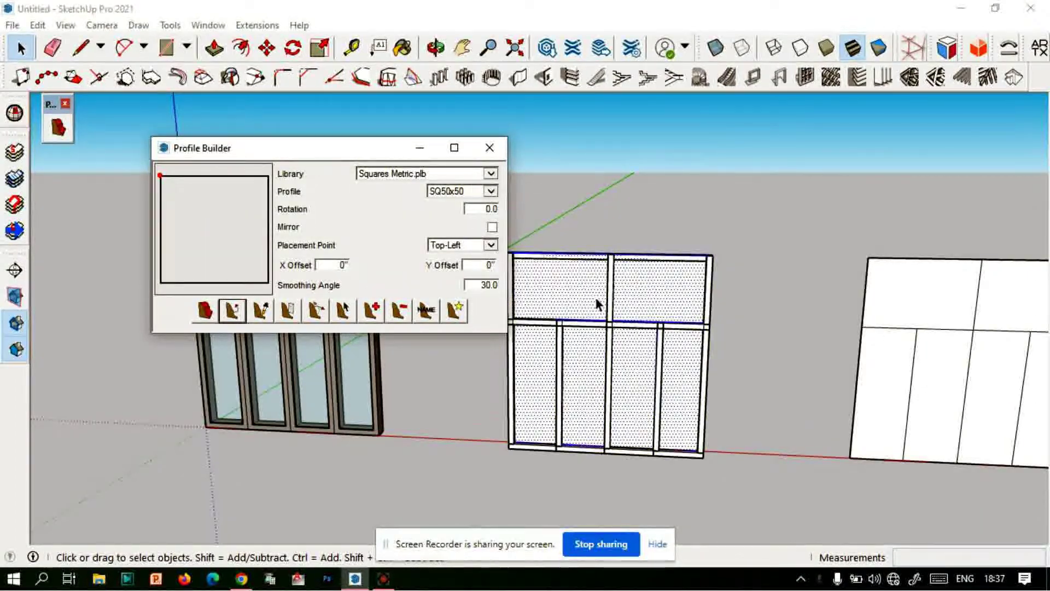
scroll(542, 336, down, 2)
scroll(538, 337, up, 2)
scroll(537, 337, down, 2)
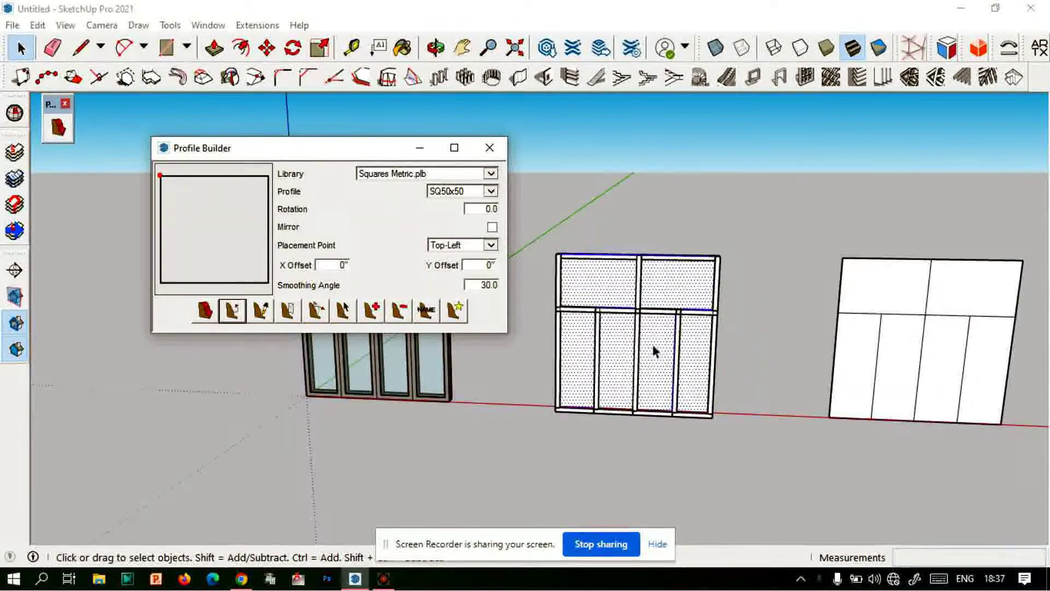
click(735, 263)
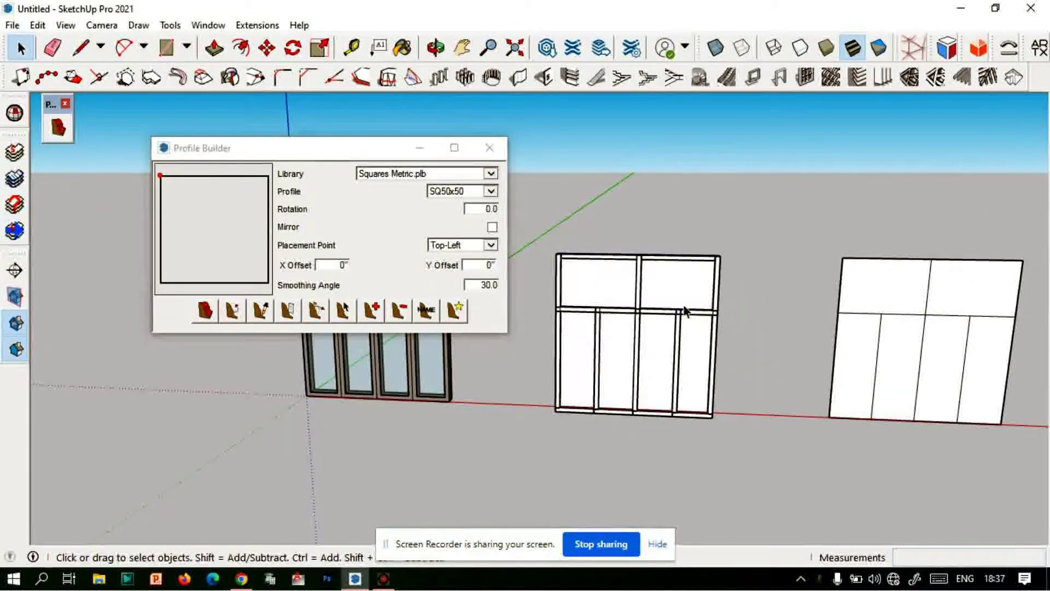
mouse_move(670, 325)
middle_down()
mouse_move(667, 351)
mouse_move(422, 443)
mouse_move(618, 347)
mouse_move(668, 350)
mouse_move(495, 261)
mouse_move(740, 260)
mouse_move(621, 328)
mouse_move(513, 307)
mouse_move(729, 383)
mouse_move(581, 315)
mouse_move(826, 311)
mouse_move(733, 356)
mouse_move(446, 337)
middle_up()
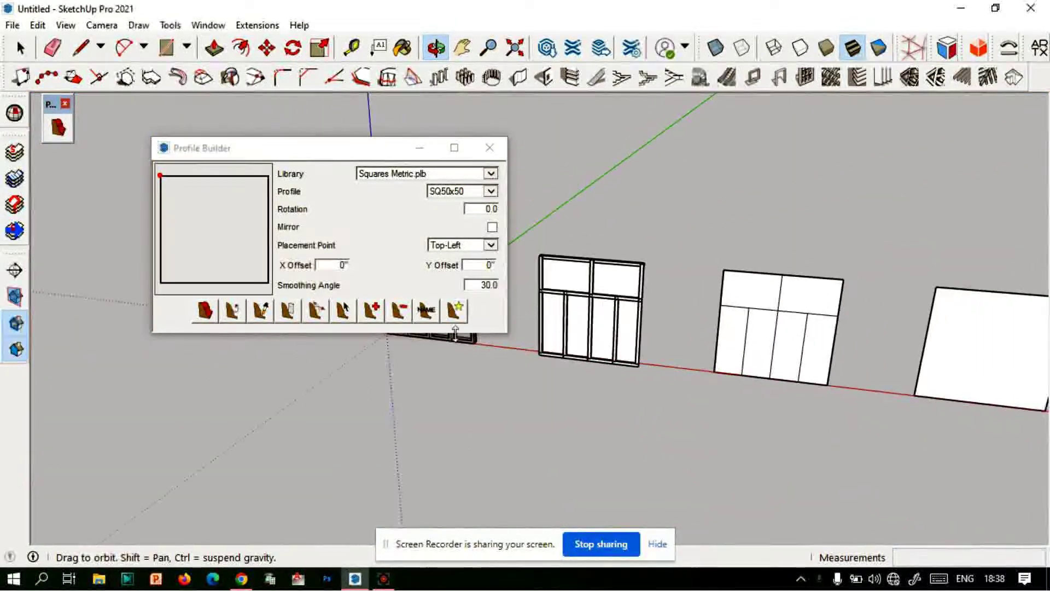
middle_drag(517, 323, 567, 336)
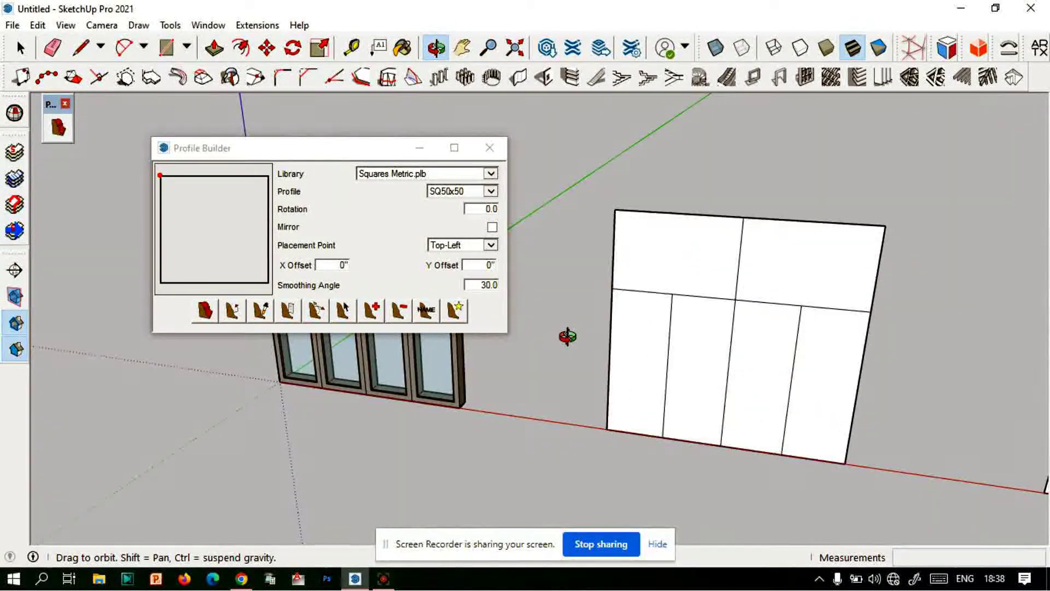
- Set the profile placement point to Center and dismiss the missing-edge warning
click(491, 247)
click(452, 285)
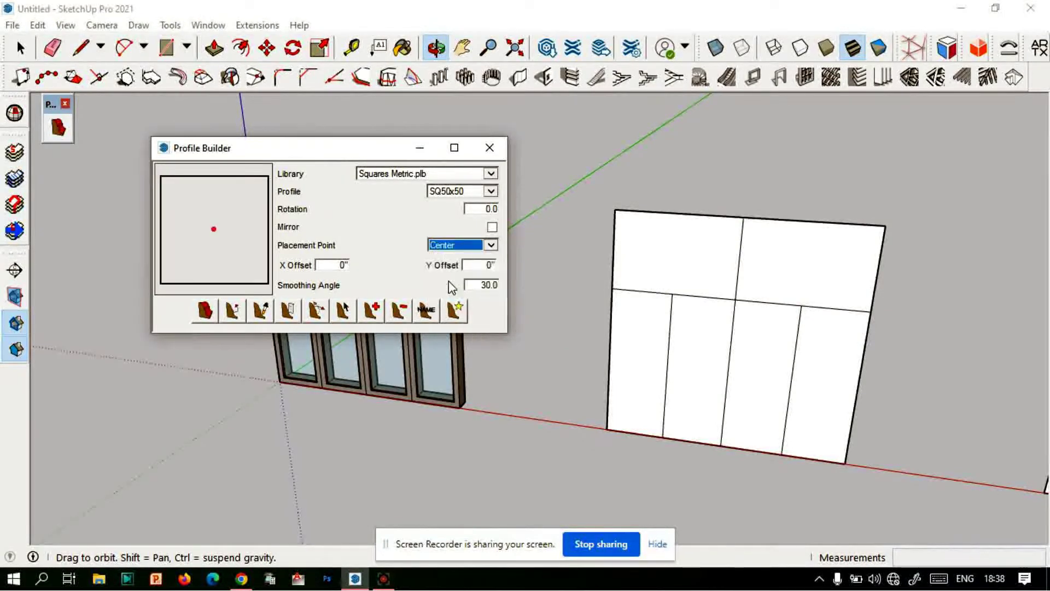
click(234, 313)
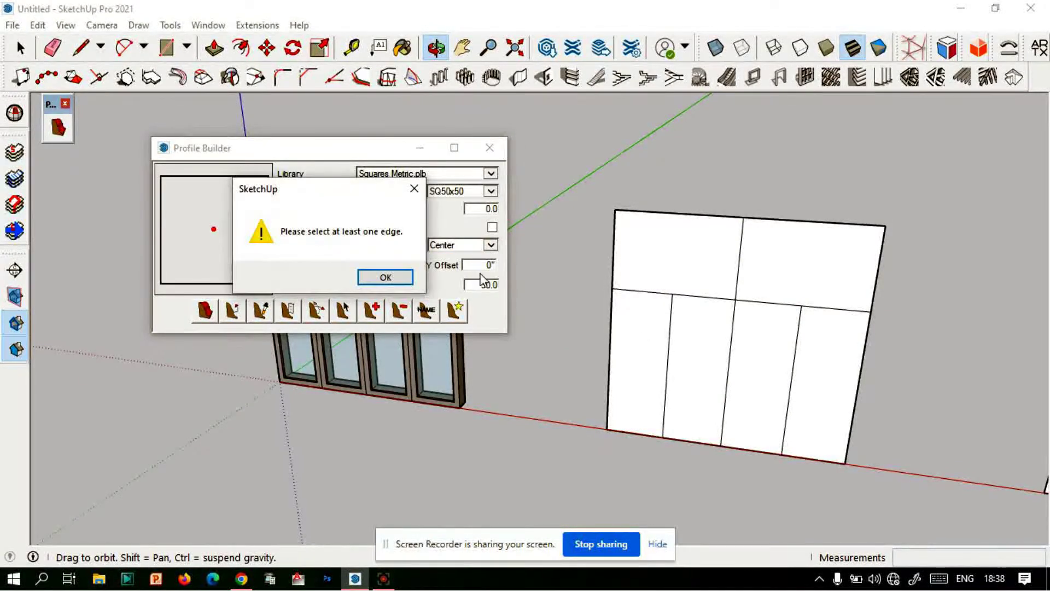
click(386, 277)
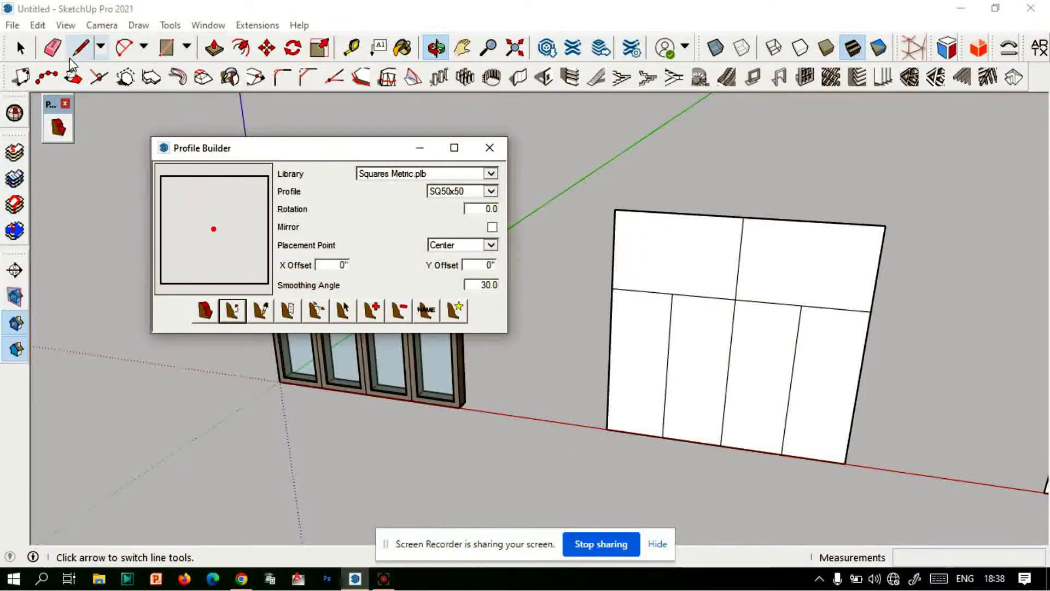
- Box-select all the plain outline's edges and build SQ50x50 members along them
click(21, 49)
drag(579, 182, 954, 511)
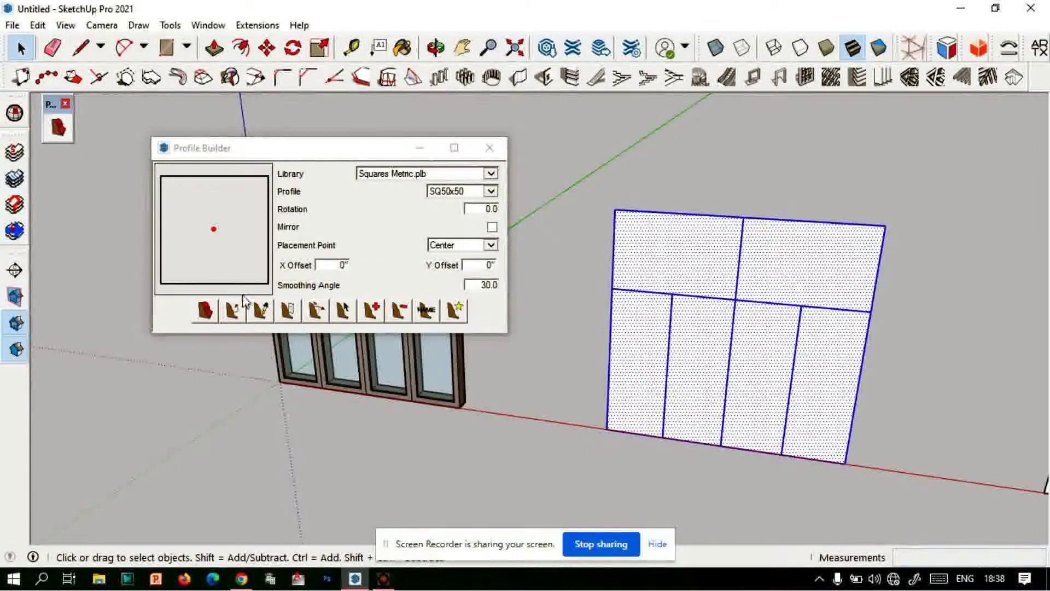
click(232, 310)
click(368, 277)
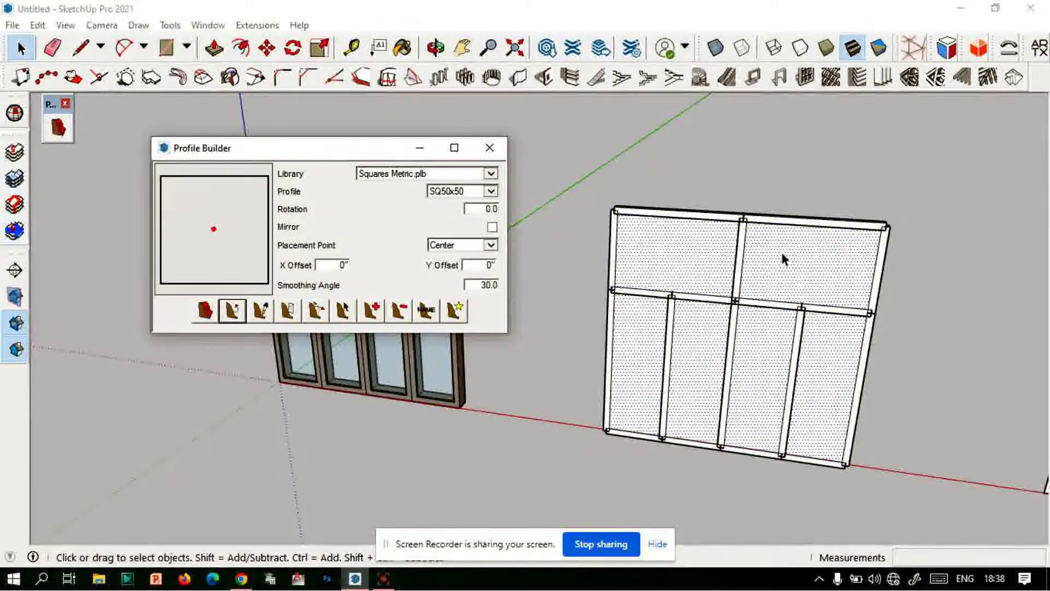
click(591, 271)
- Orbit and zoom to see the frame edge-on
key(p)
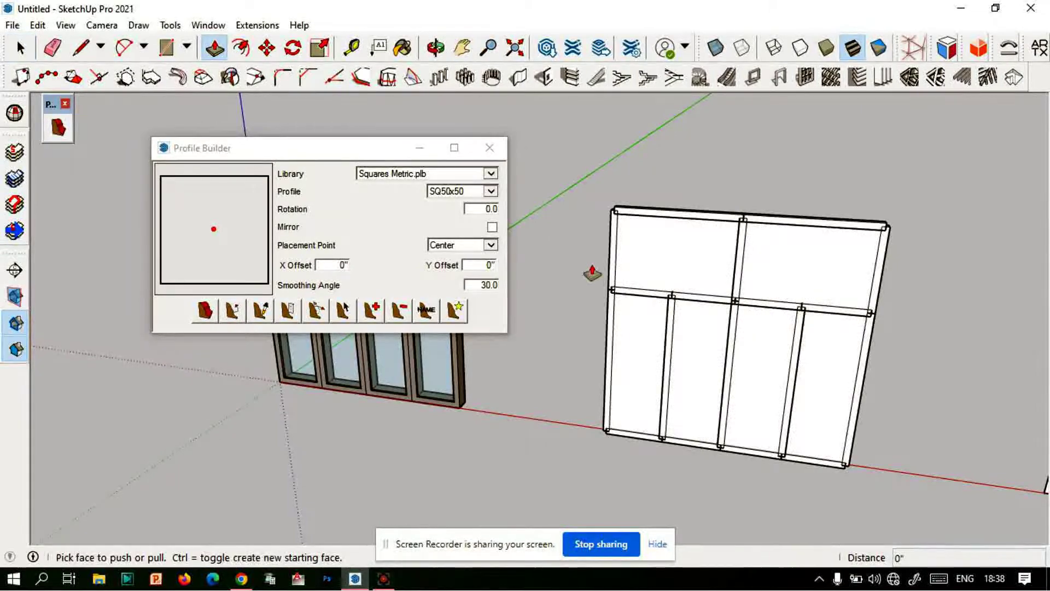
key(o)
mouse_move(734, 314)
mouse_down()
mouse_move(572, 350)
mouse_move(598, 375)
mouse_move(851, 347)
mouse_move(797, 328)
mouse_move(585, 321)
mouse_move(593, 307)
mouse_move(682, 284)
mouse_move(575, 253)
mouse_move(690, 241)
mouse_move(677, 218)
mouse_move(755, 453)
mouse_move(607, 436)
mouse_move(525, 375)
mouse_move(867, 382)
mouse_move(657, 356)
mouse_move(622, 338)
mouse_move(780, 288)
mouse_move(659, 328)
mouse_move(691, 251)
mouse_move(668, 340)
mouse_up()
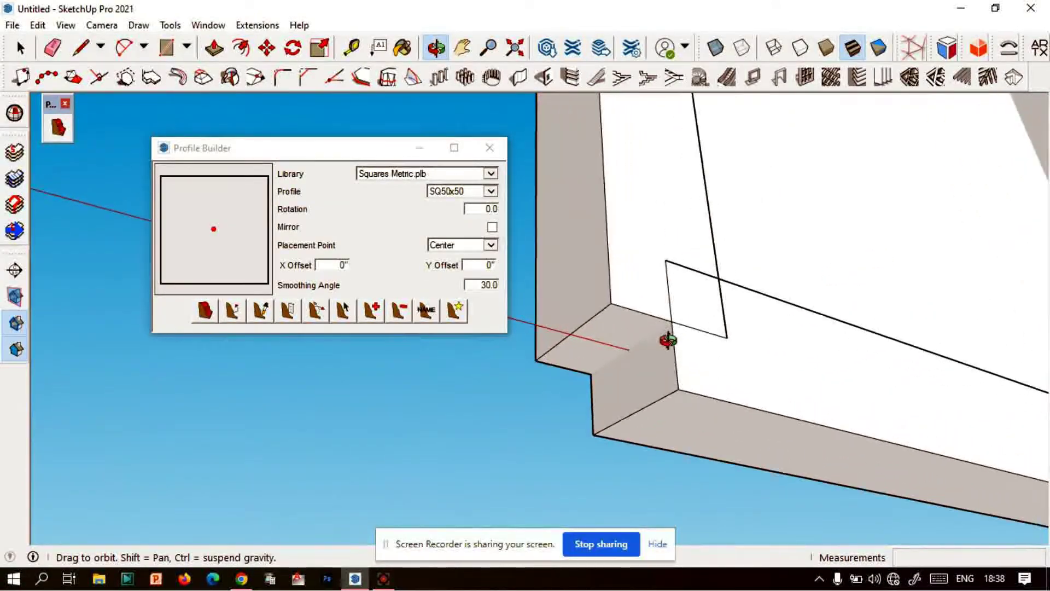
click(20, 48)
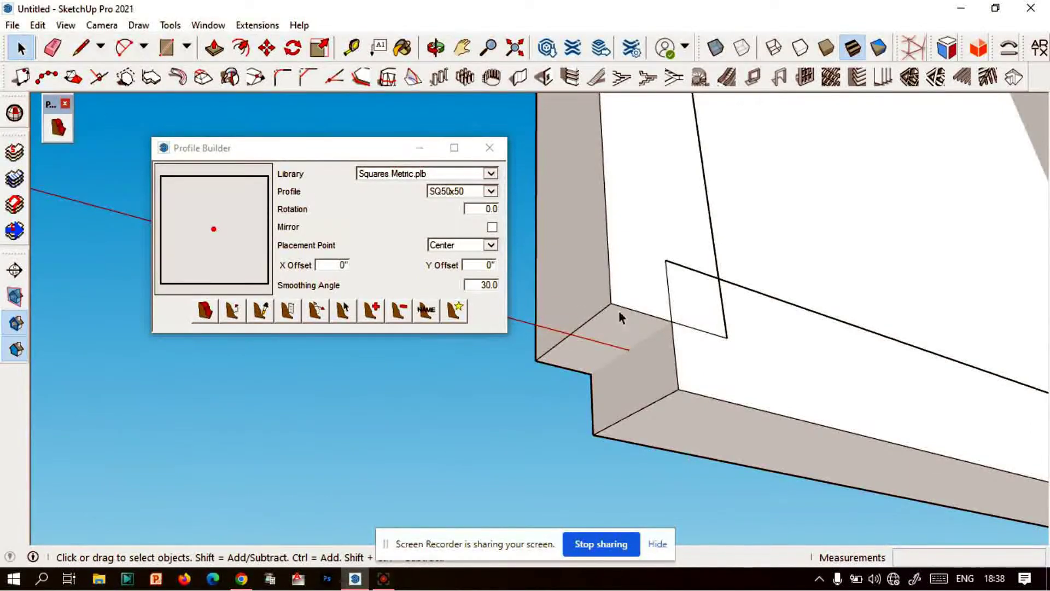
scroll(618, 311, up, 2)
scroll(617, 314, up, 1)
scroll(617, 314, up, 1)
- Push/Pull the bottom face at the frame's inner corner down about an inch
click(613, 327)
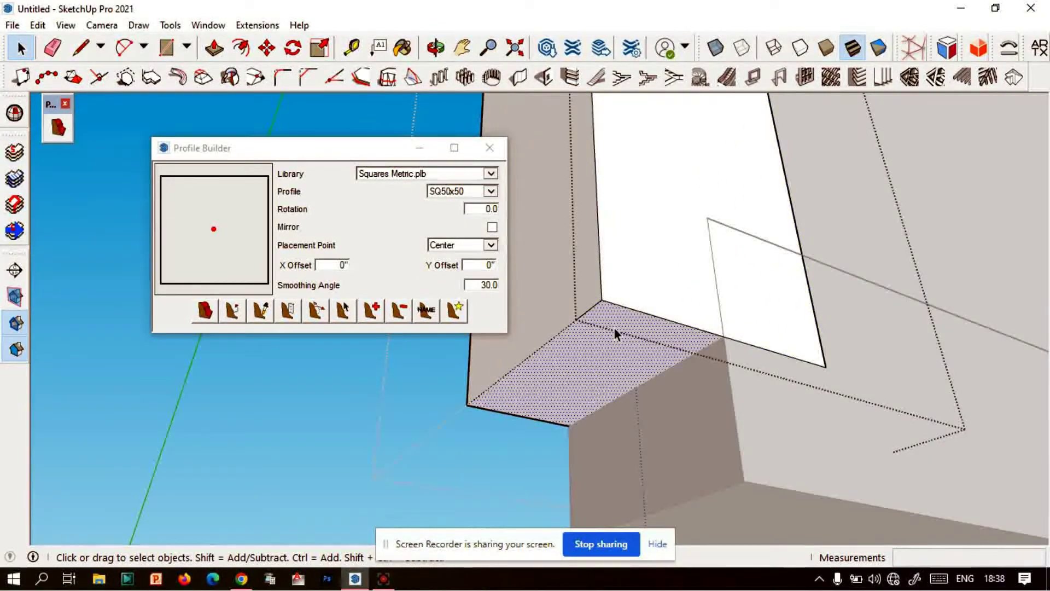
key(p)
drag(614, 327, 810, 453)
scroll(676, 390, down, 2)
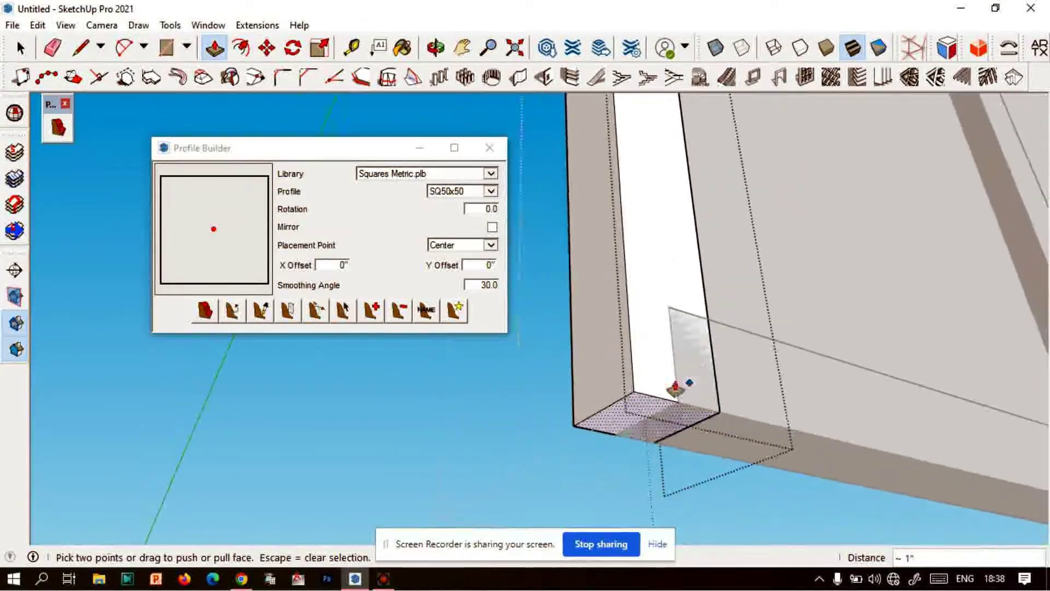
scroll(676, 390, down, 2)
scroll(467, 412, down, 2)
scroll(701, 319, down, 1)
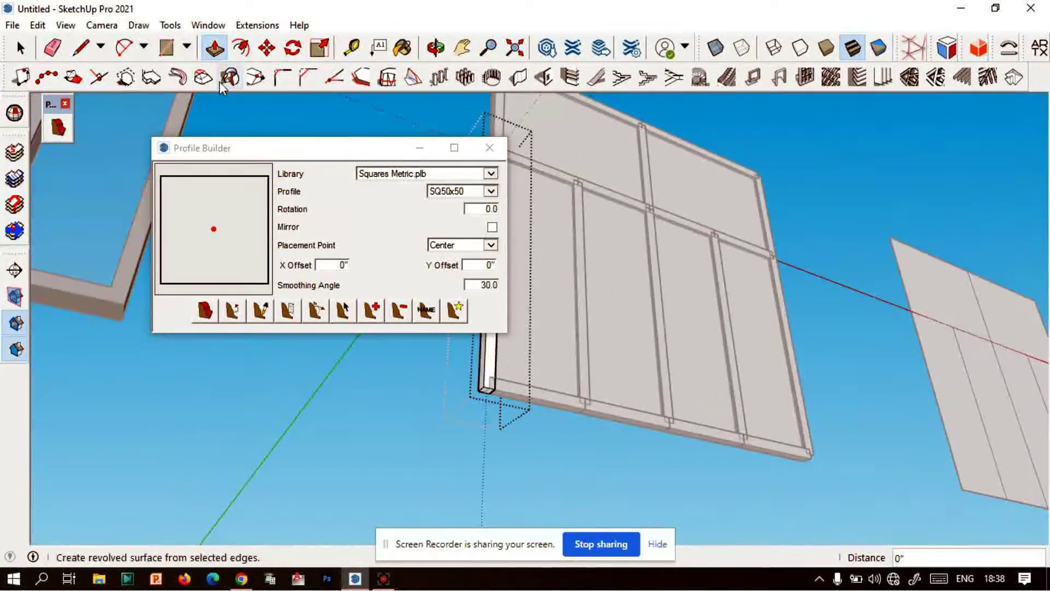
- Inside the panel group, pull the post's bottom face down about an inch
click(21, 48)
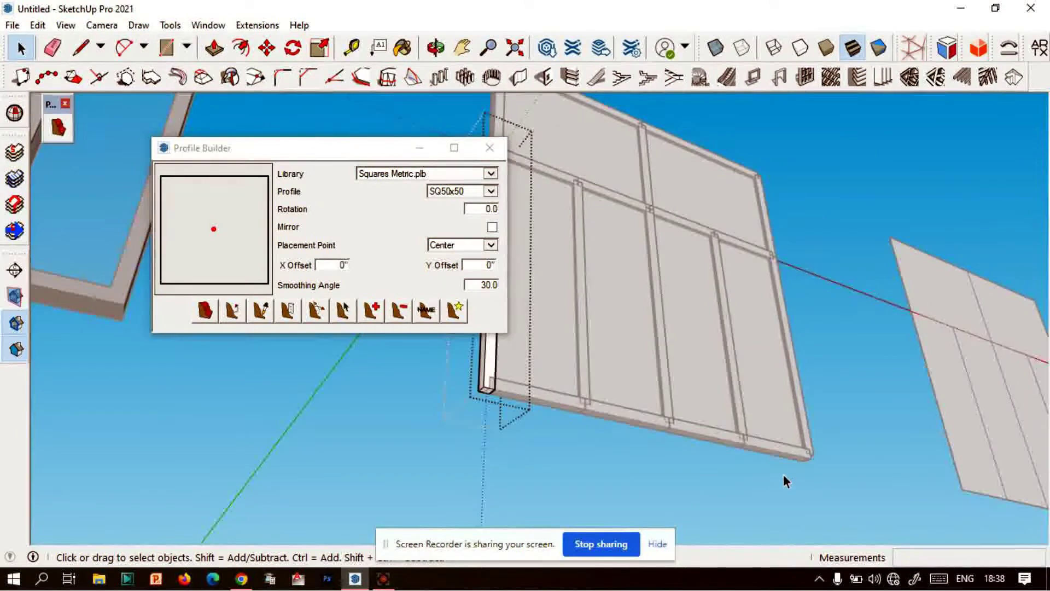
scroll(783, 475, up, 2)
scroll(845, 450, up, 2)
scroll(793, 457, up, 2)
scroll(760, 461, up, 1)
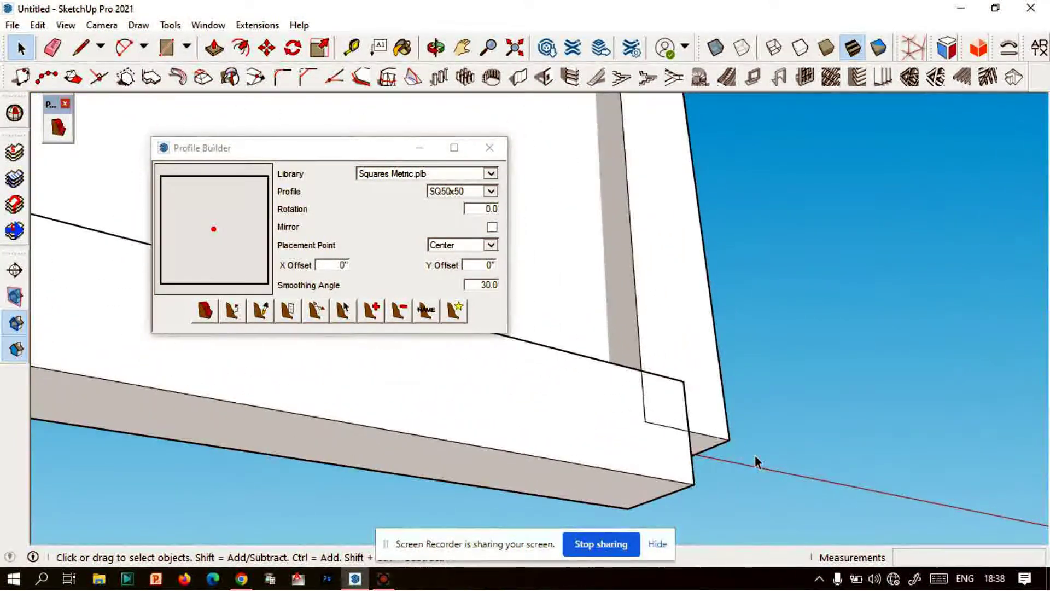
double_click(706, 401)
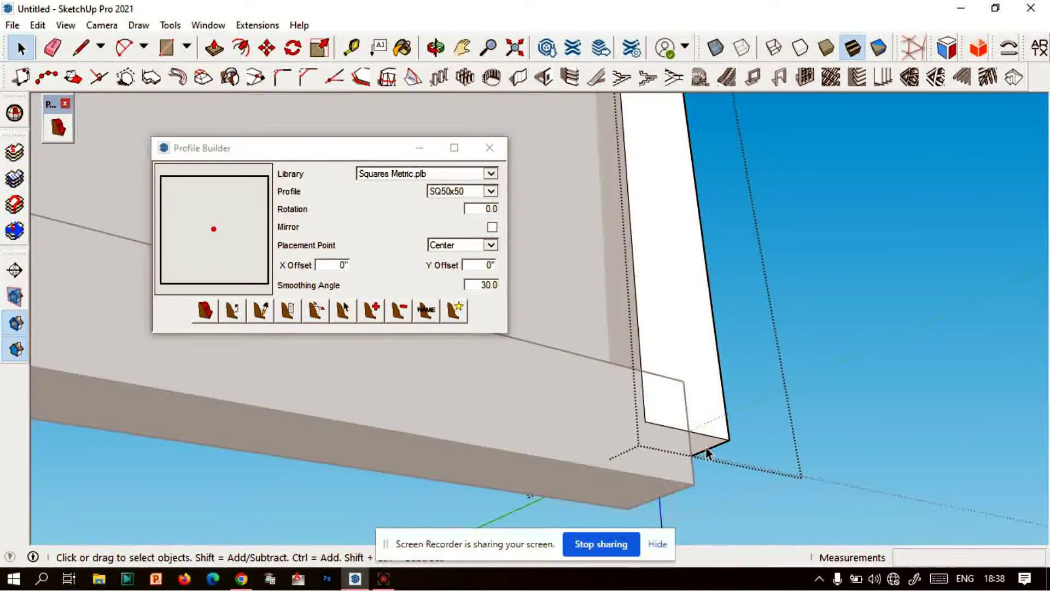
key(p)
drag(707, 452, 656, 489)
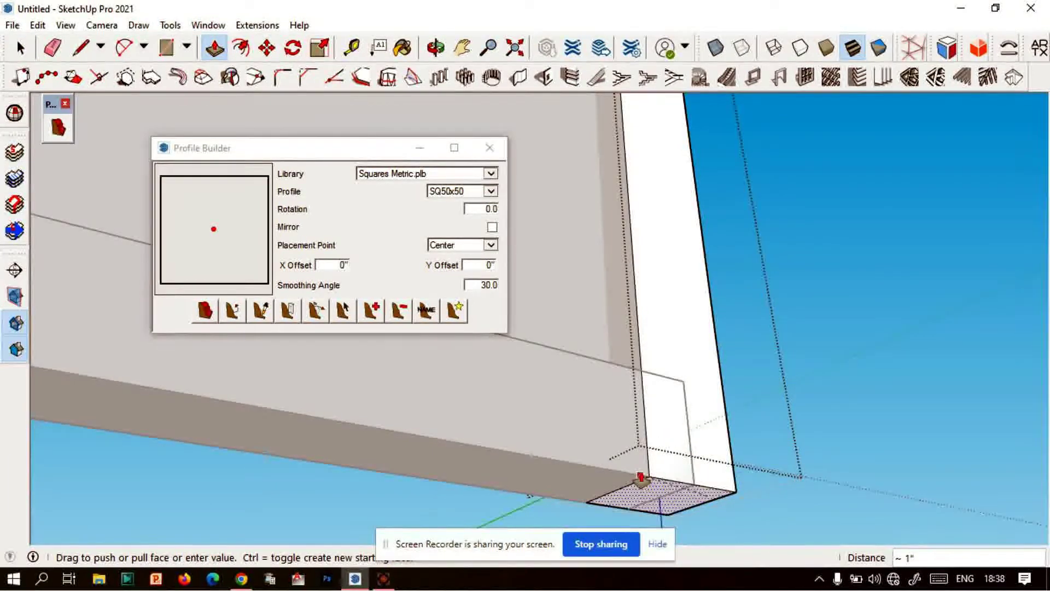
click(641, 480)
scroll(640, 475, down, 2)
scroll(800, 292, down, 3)
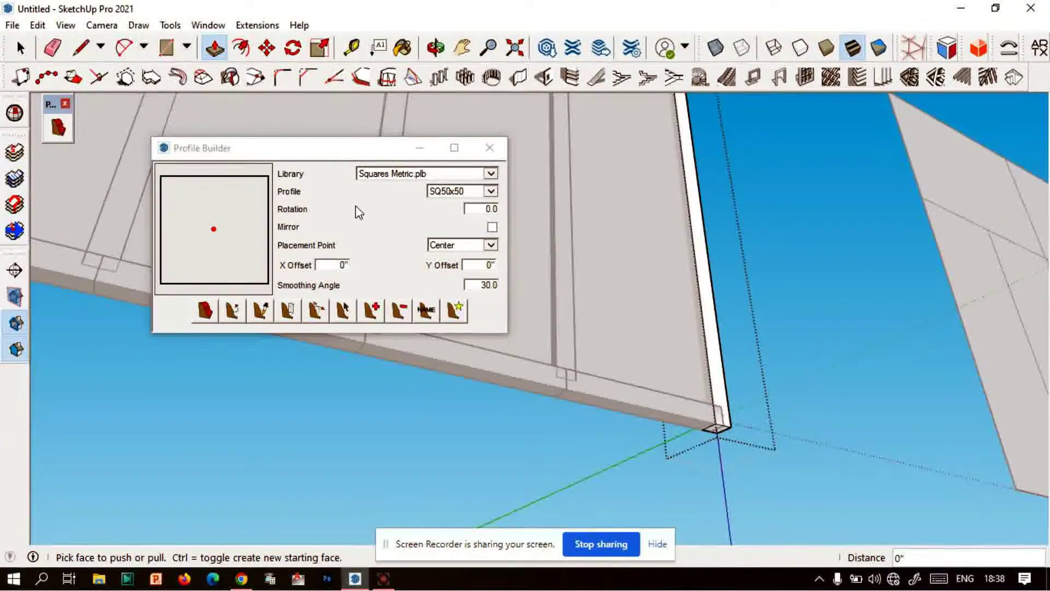
- Orbit and zoom to an angled view of the panels
click(80, 80)
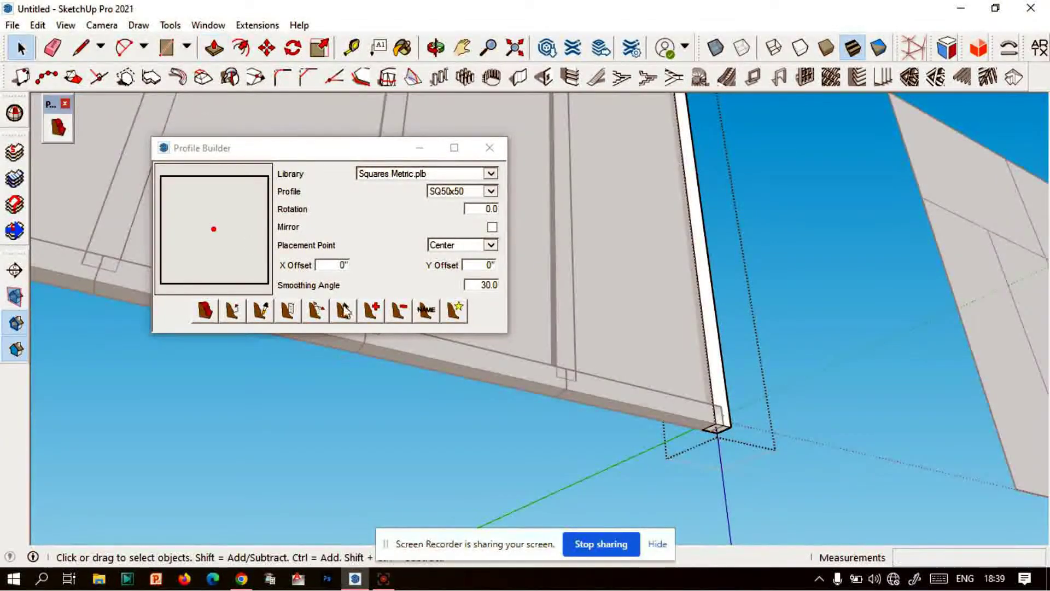
key(p)
mouse_move(732, 358)
middle_down()
mouse_move(811, 363)
mouse_move(707, 441)
middle_up()
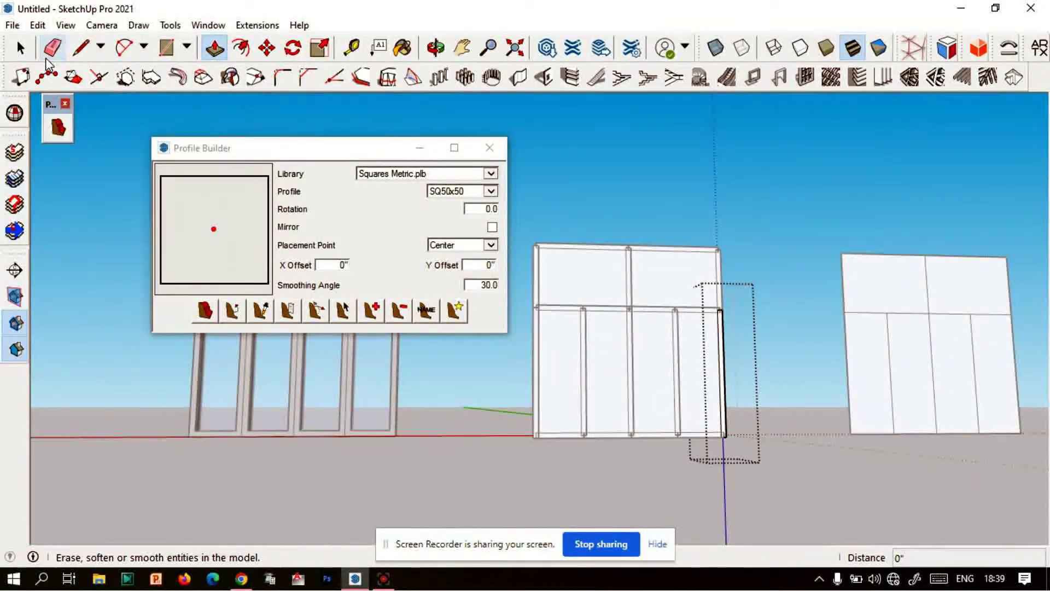
click(21, 48)
scroll(682, 290, down, 3)
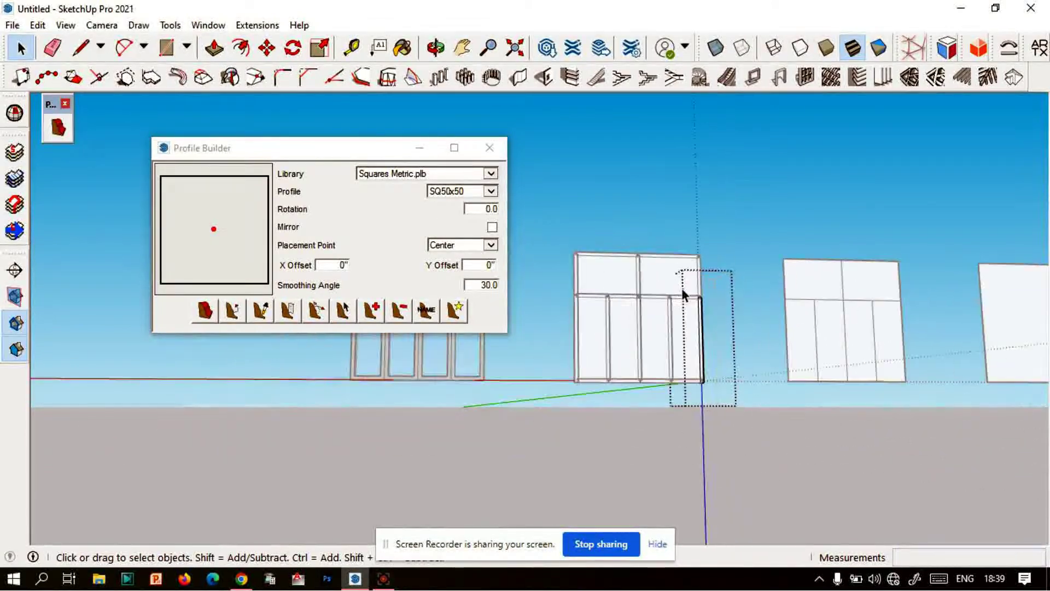
click(441, 50)
drag(645, 204, 698, 285)
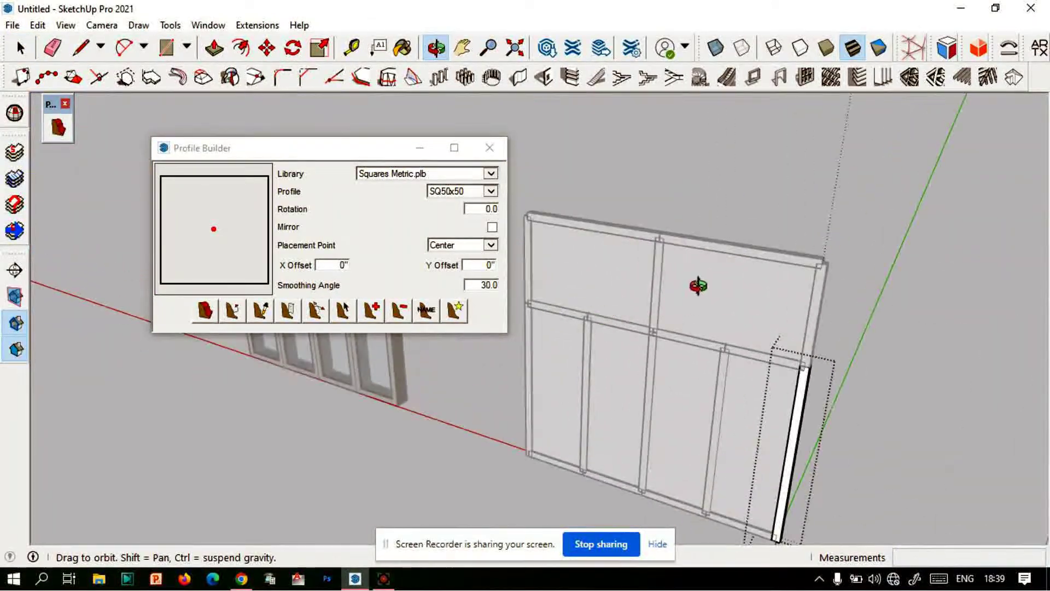
key(space)
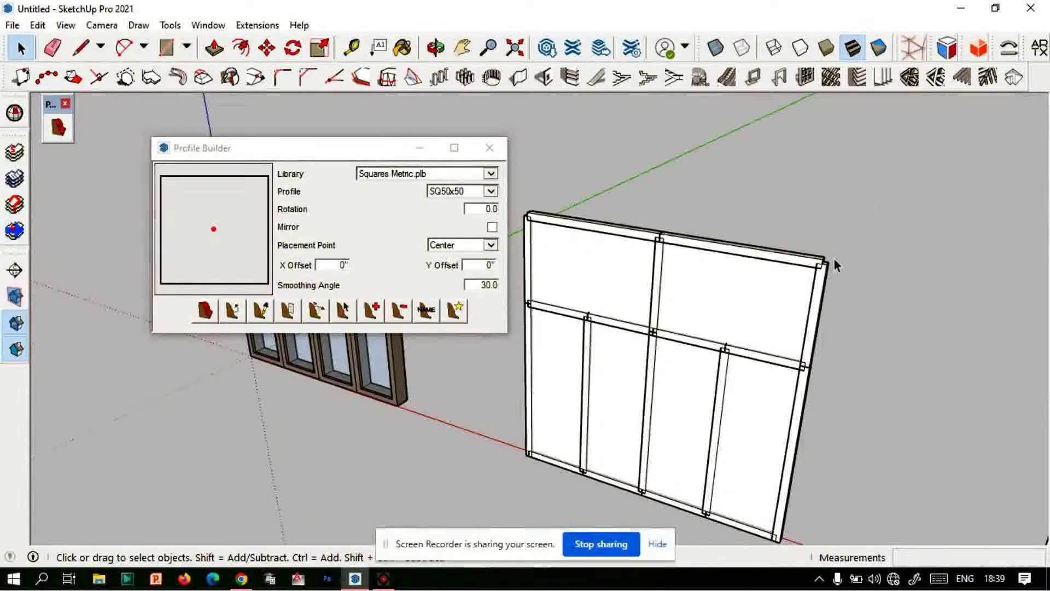
scroll(834, 258, up, 2)
scroll(819, 265, up, 2)
scroll(821, 284, up, 1)
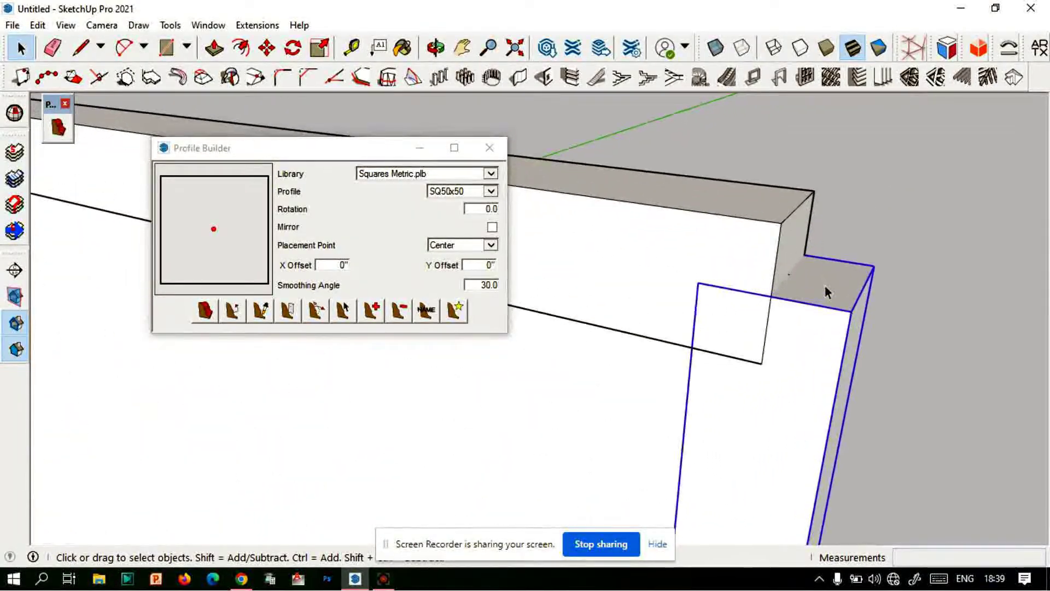
- Inside the panel group, pull the post's top face upward
double_click(825, 284)
click(825, 284)
key(p)
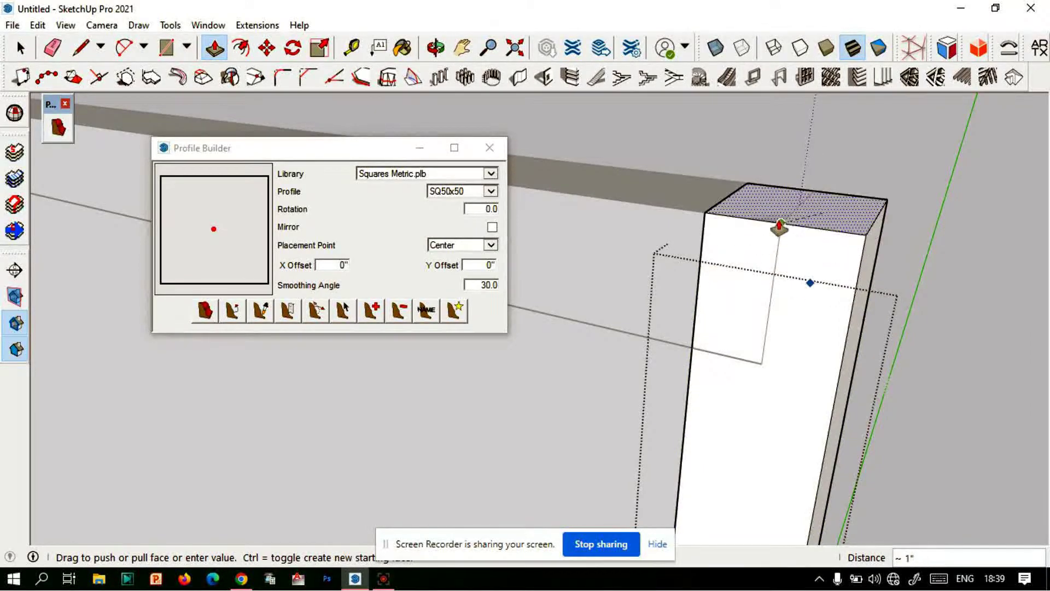
click(781, 228)
scroll(912, 224, down, 2)
scroll(913, 224, down, 3)
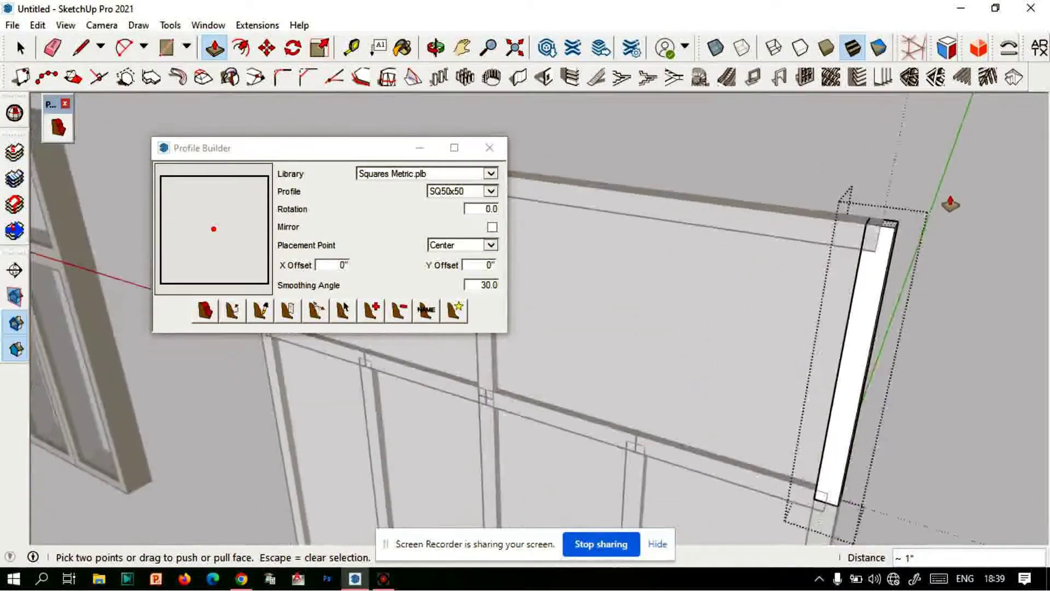
scroll(941, 241, down, 2)
scroll(946, 274, down, 2)
key(space)
key(space)
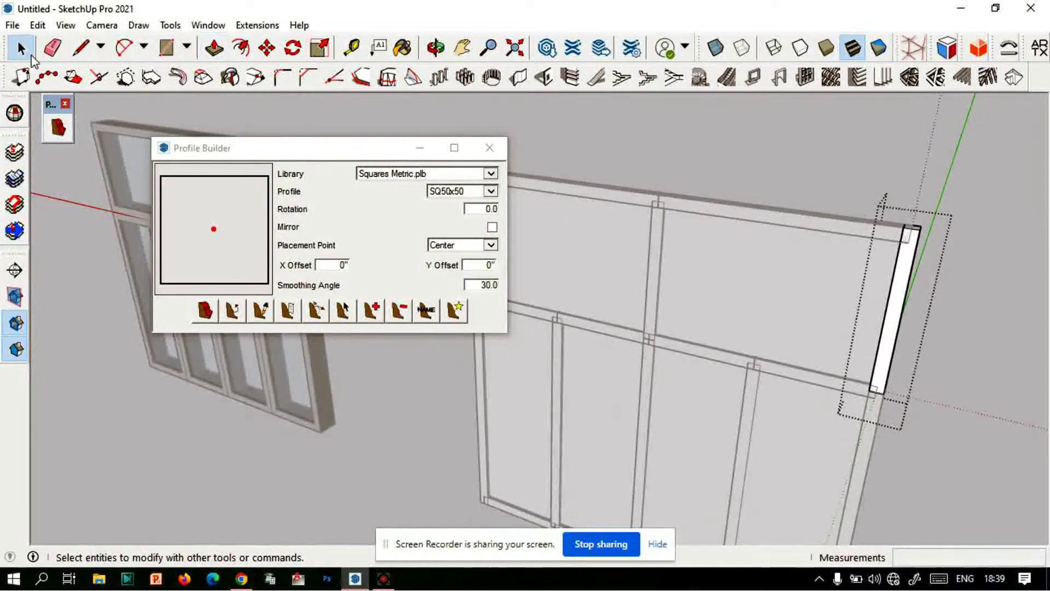
- Orbit and zoom so the wall frame faces the camera up close
mouse_move(721, 142)
middle_down()
mouse_move(1003, 327)
mouse_move(505, 7)
middle_up()
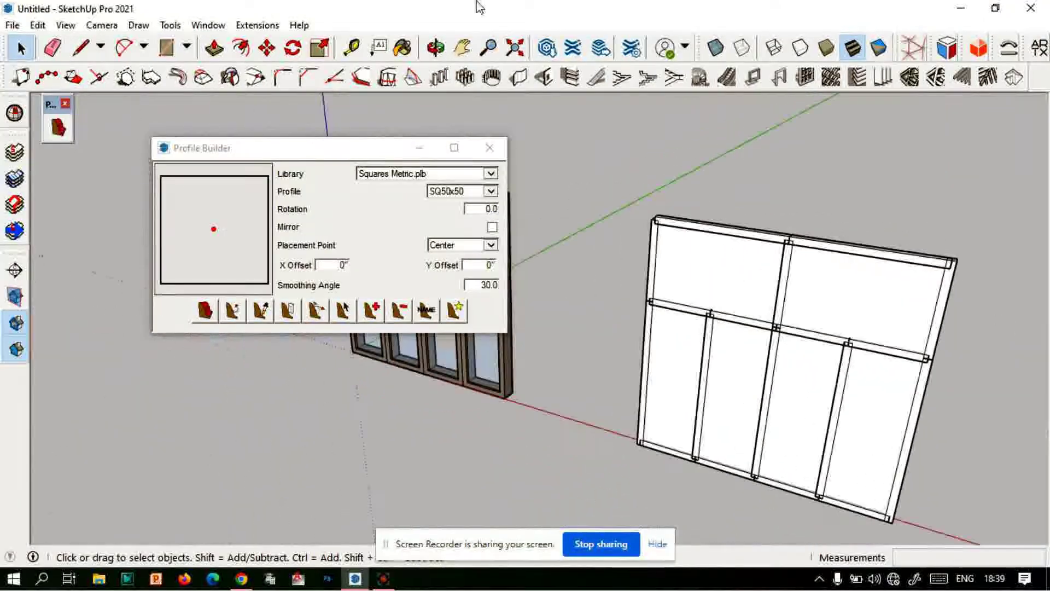
click(436, 48)
mouse_move(673, 268)
mouse_down()
mouse_move(907, 321)
mouse_move(704, 277)
mouse_move(807, 297)
mouse_move(736, 218)
mouse_up()
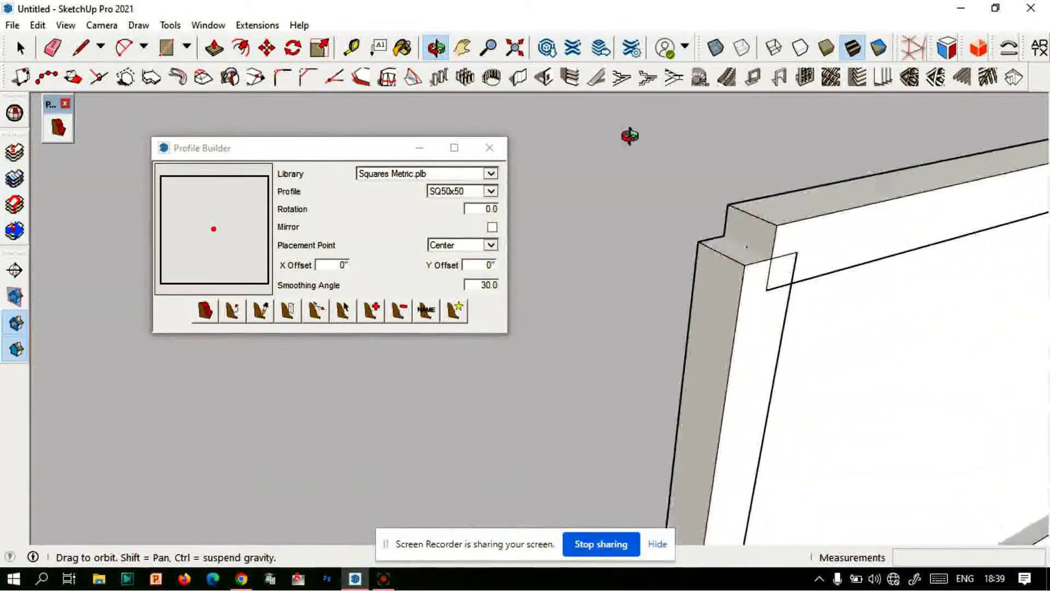
key(space)
scroll(540, 229, down, 3)
scroll(634, 251, down, 1)
scroll(633, 251, up, 2)
scroll(658, 277, up, 2)
scroll(692, 266, up, 2)
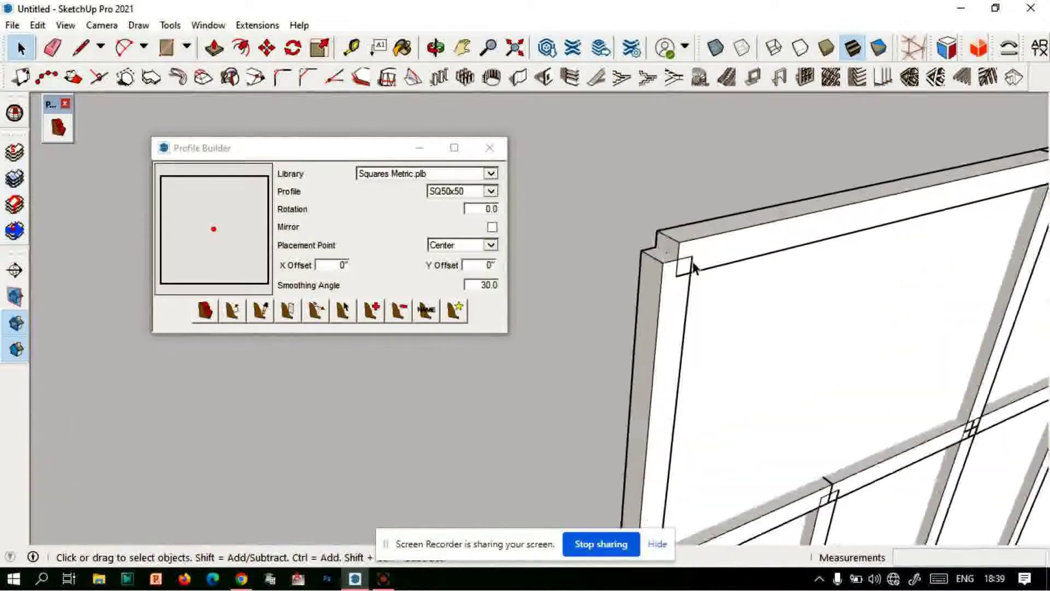
scroll(690, 266, up, 1)
scroll(672, 255, up, 2)
scroll(670, 241, up, 2)
- Extend the top beam's end face 3/4 inch to close the corner, then select the upper-left pane
click(680, 233)
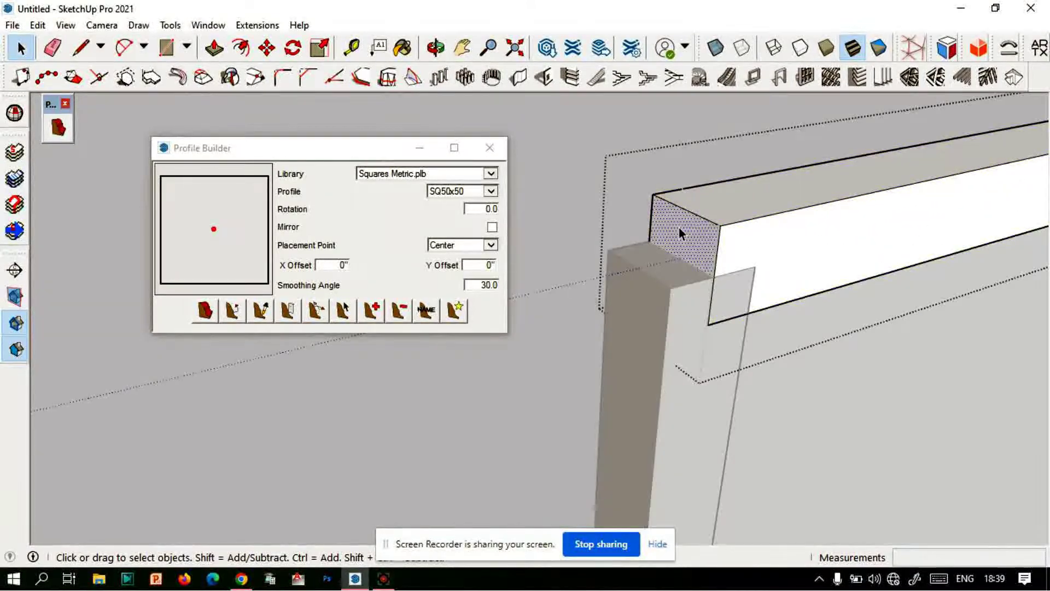
key(p)
click(678, 235)
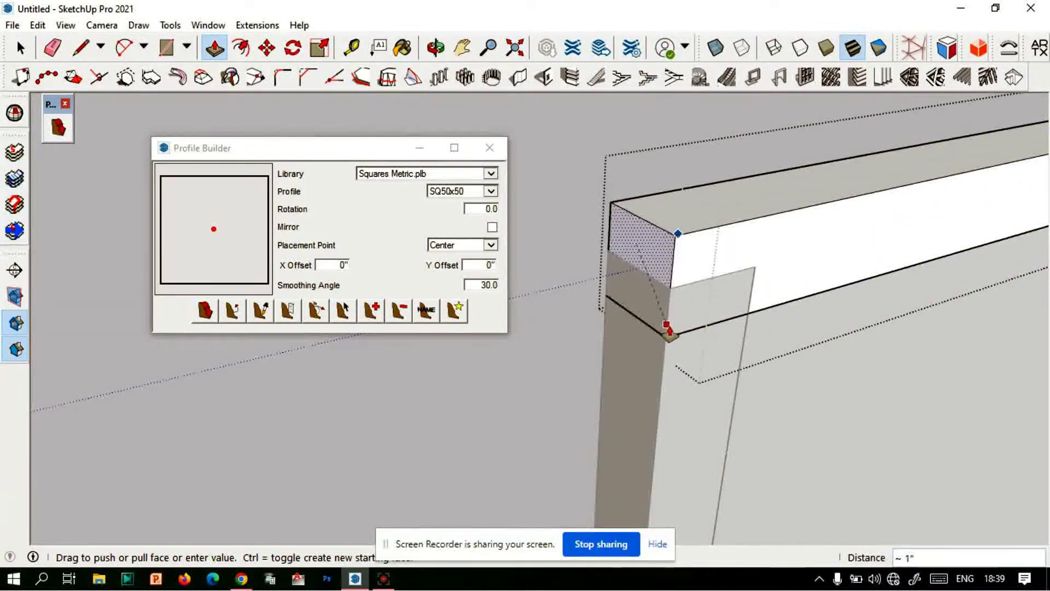
key(Escape)
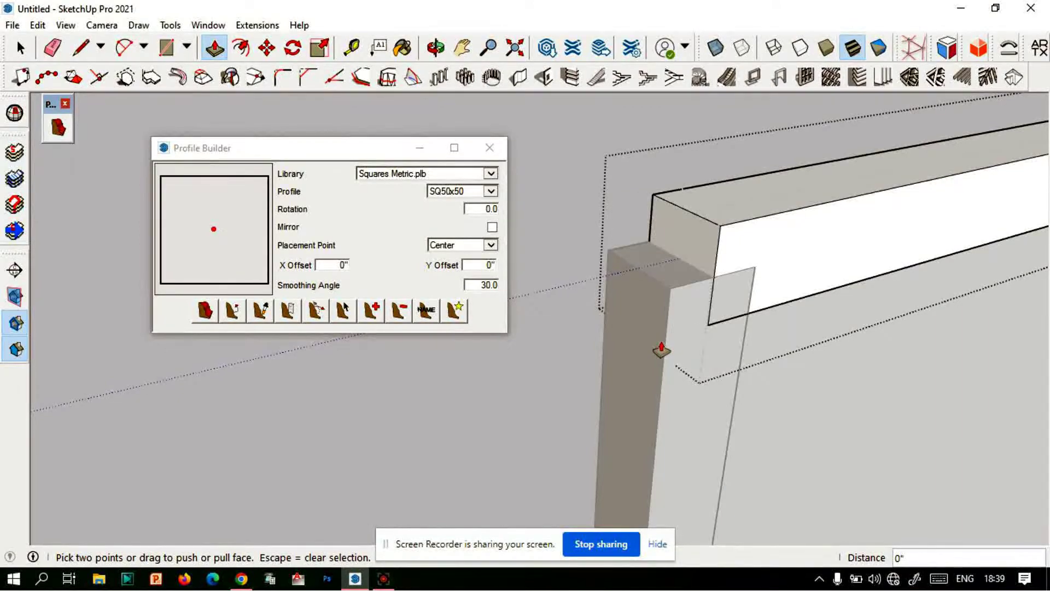
click(699, 239)
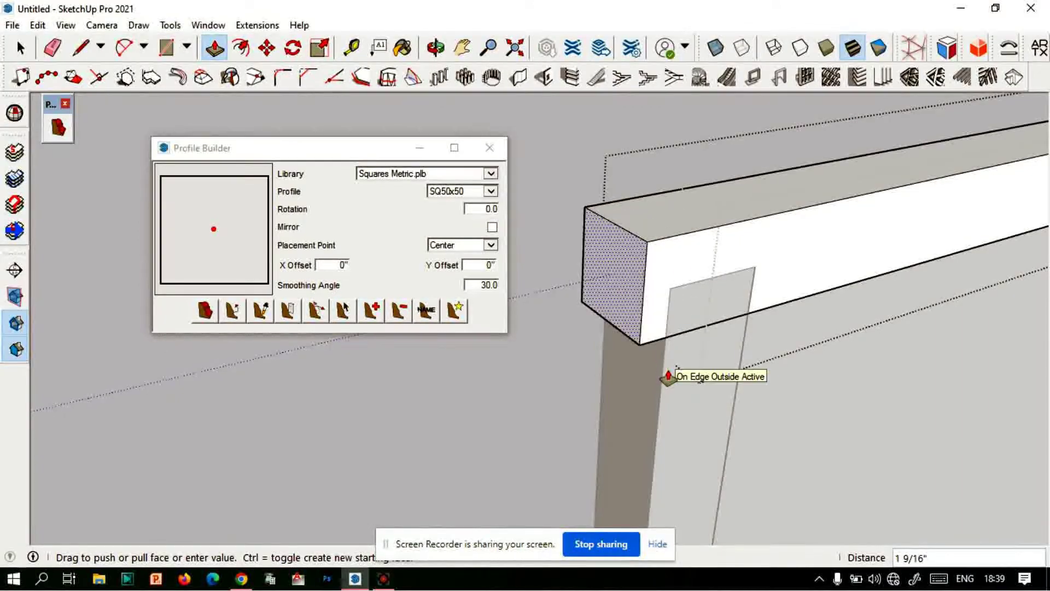
key(Escape)
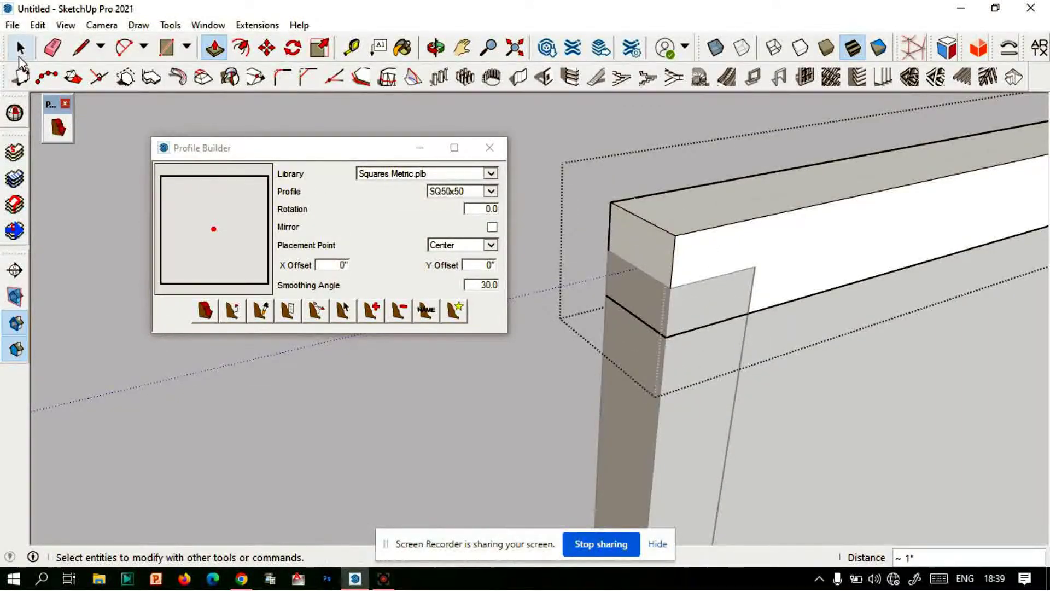
click(21, 48)
scroll(353, 457, down, 2)
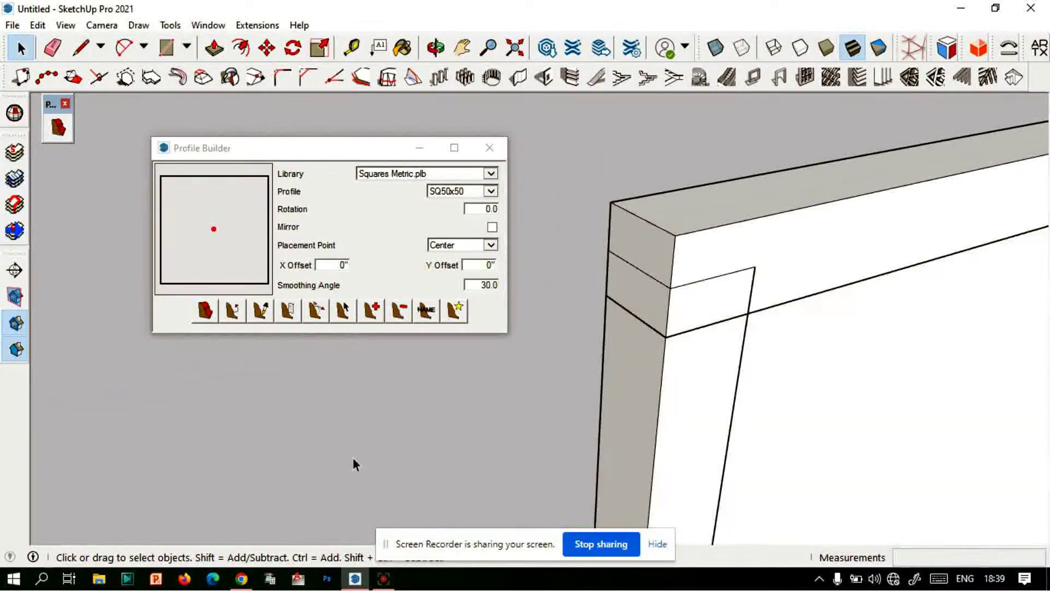
scroll(678, 223, down, 3)
scroll(734, 277, down, 3)
click(720, 274)
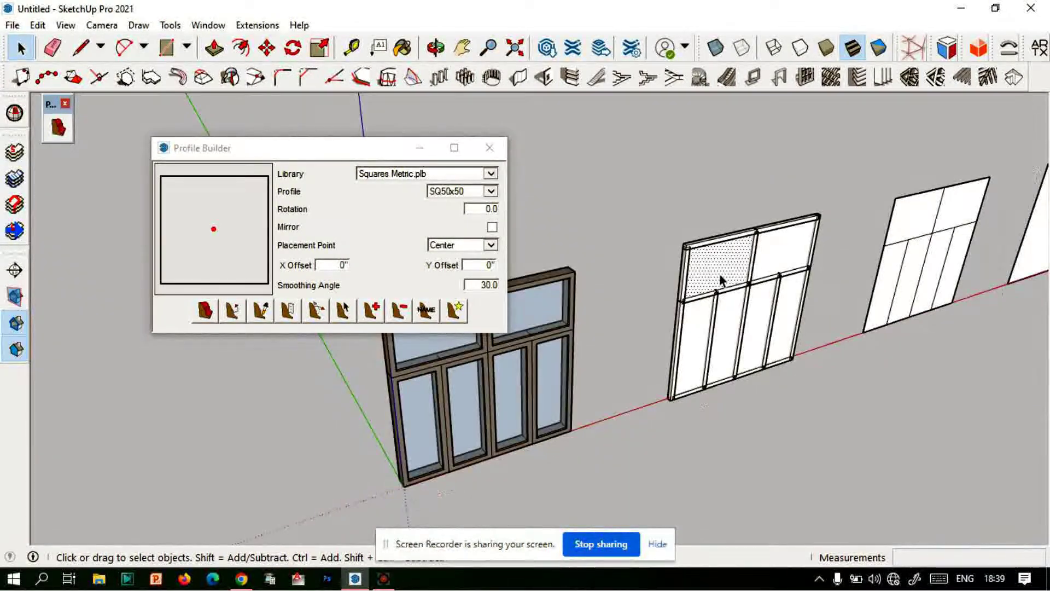
- Check the second window's glass panes, then close the materials and Profile Builder panels
scroll(703, 271, up, 2)
scroll(702, 271, up, 2)
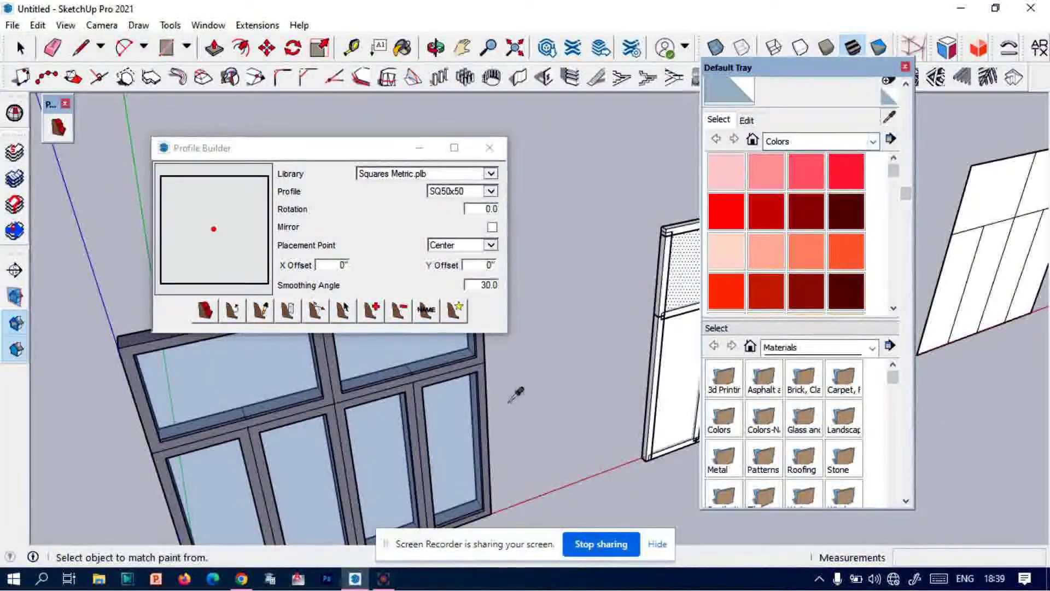
scroll(465, 421, down, 3)
scroll(465, 416, down, 2)
scroll(514, 398, up, 3)
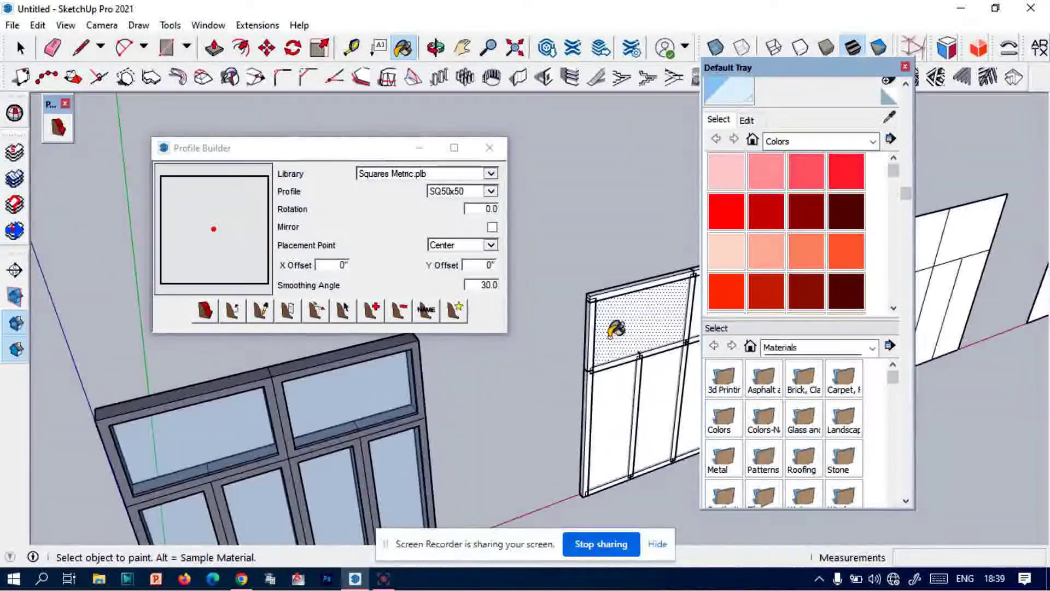
scroll(612, 328, up, 1)
scroll(600, 377, up, 2)
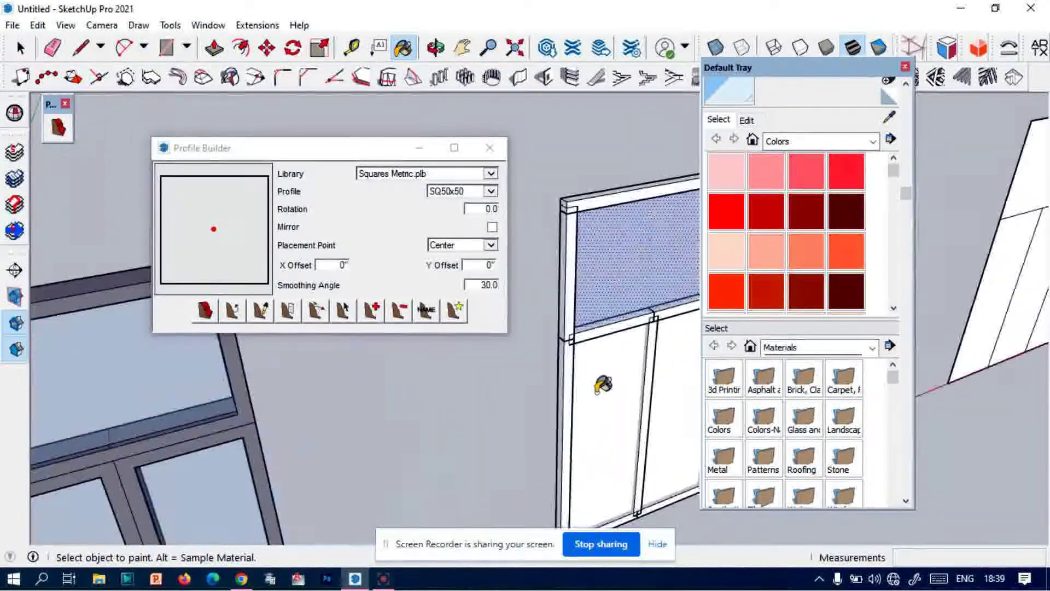
scroll(575, 366, down, 1)
scroll(539, 357, up, 2)
scroll(483, 342, up, 1)
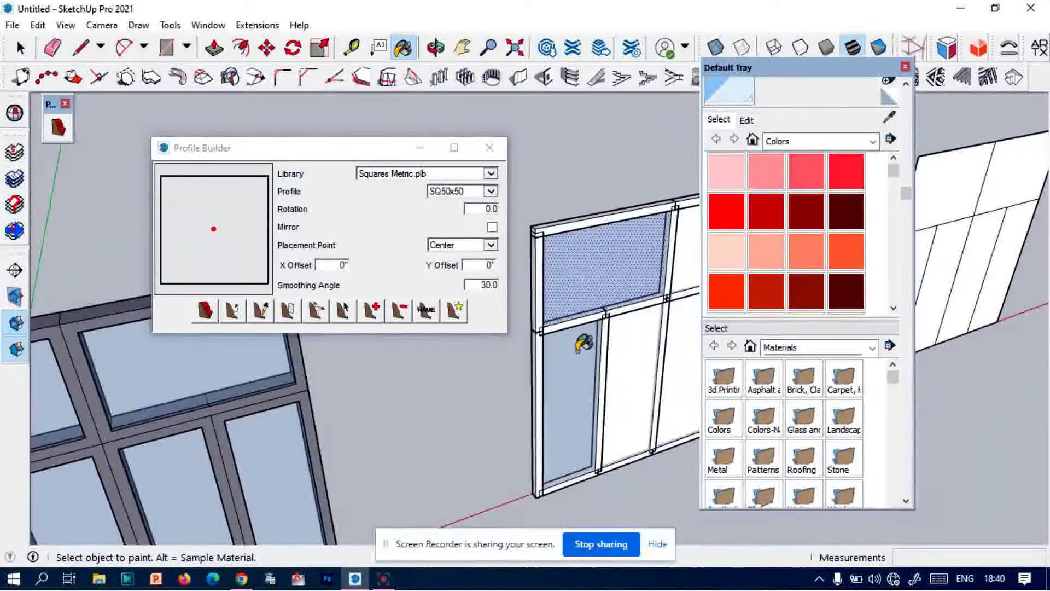
scroll(626, 356, up, 2)
scroll(582, 375, down, 1)
scroll(624, 335, down, 2)
scroll(621, 318, up, 1)
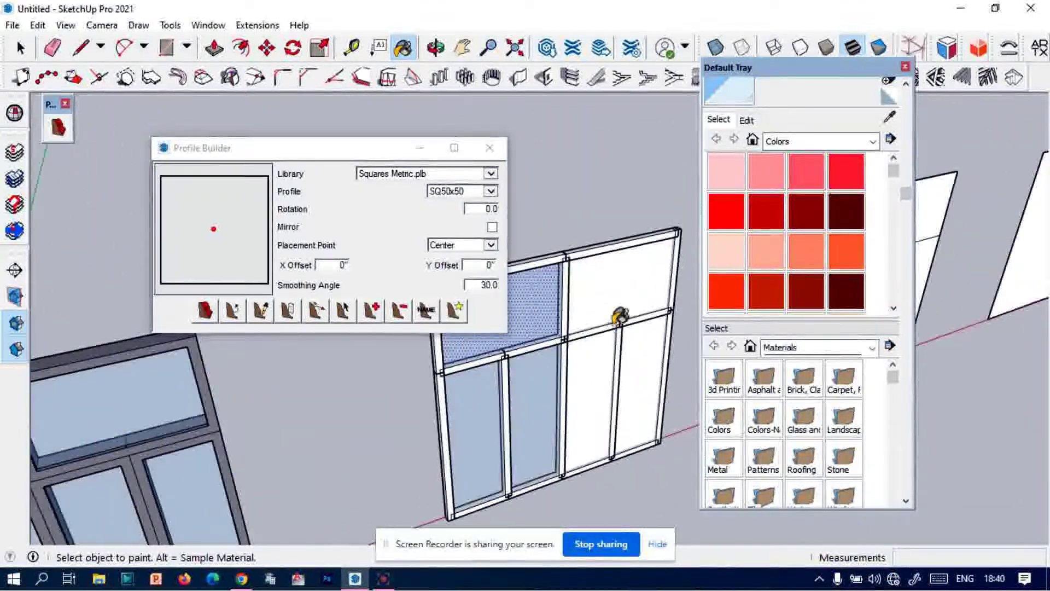
scroll(596, 339, up, 2)
scroll(569, 377, down, 2)
scroll(586, 361, up, 2)
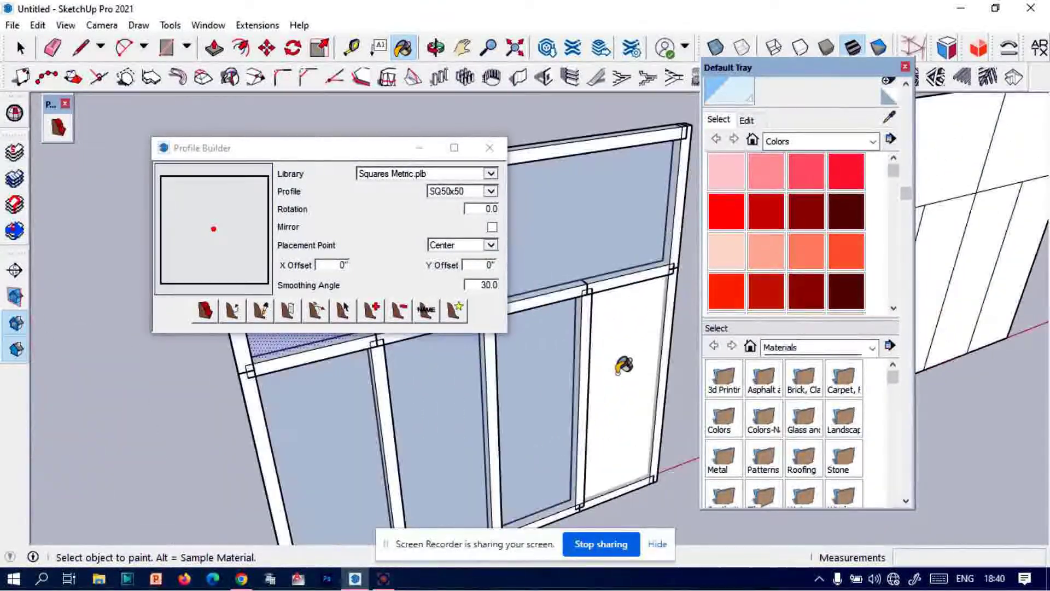
click(906, 68)
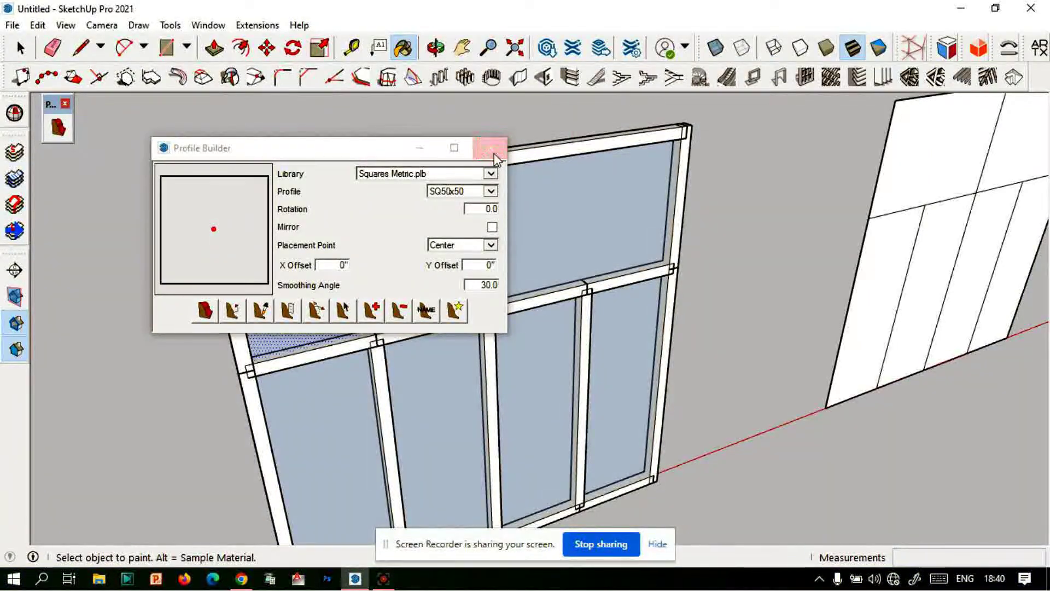
click(489, 148)
- Orbit from the whole window row to a level front view, then to an oblique view of the frames
click(436, 55)
scroll(715, 224, down, 2)
scroll(673, 322, down, 3)
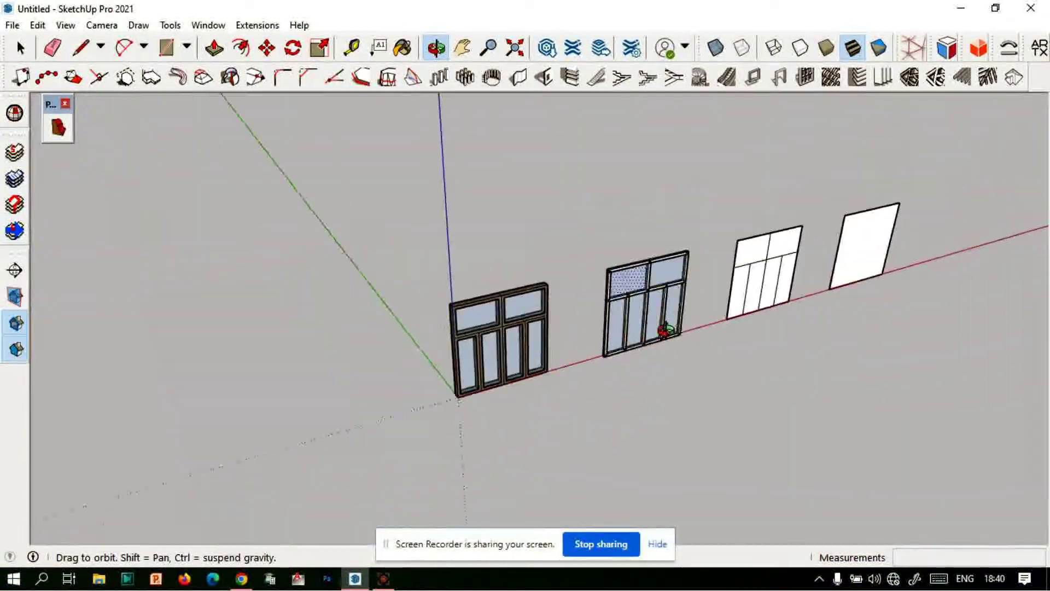
drag(672, 321, 328, 312)
scroll(645, 318, up, 3)
mouse_move(645, 318)
mouse_down()
mouse_move(656, 305)
mouse_move(626, 345)
mouse_move(593, 286)
mouse_move(543, 317)
mouse_move(602, 342)
mouse_up()
scroll(573, 355, up, 3)
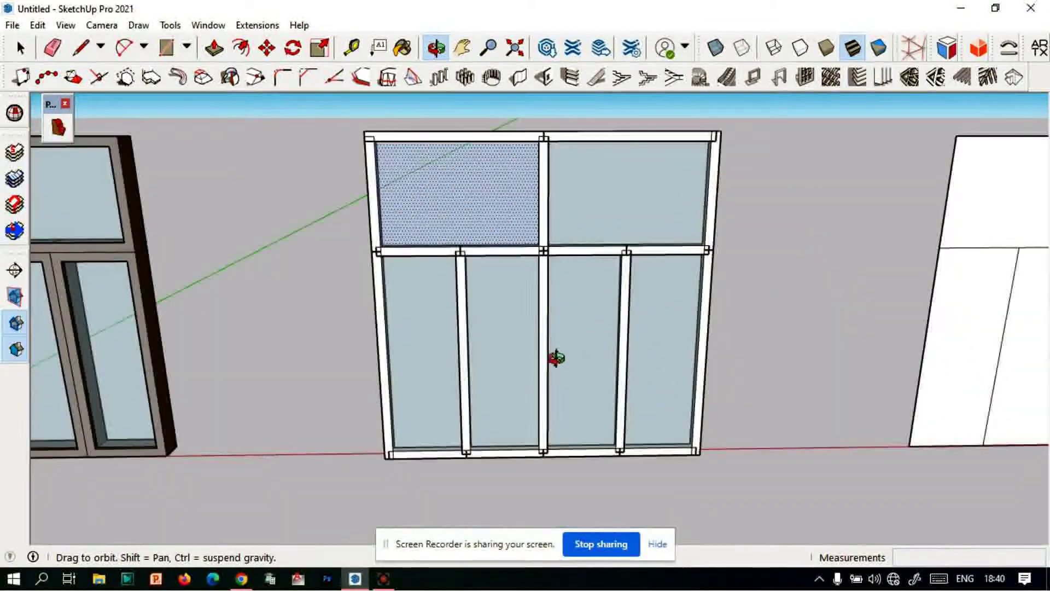
scroll(421, 366, up, 2)
mouse_move(445, 359)
mouse_down()
mouse_move(511, 297)
mouse_move(828, 393)
mouse_move(766, 421)
mouse_move(616, 354)
mouse_move(655, 300)
mouse_up()
scroll(656, 298, up, 2)
scroll(626, 308, down, 2)
scroll(625, 308, up, 2)
scroll(595, 305, up, 2)
scroll(530, 286, up, 1)
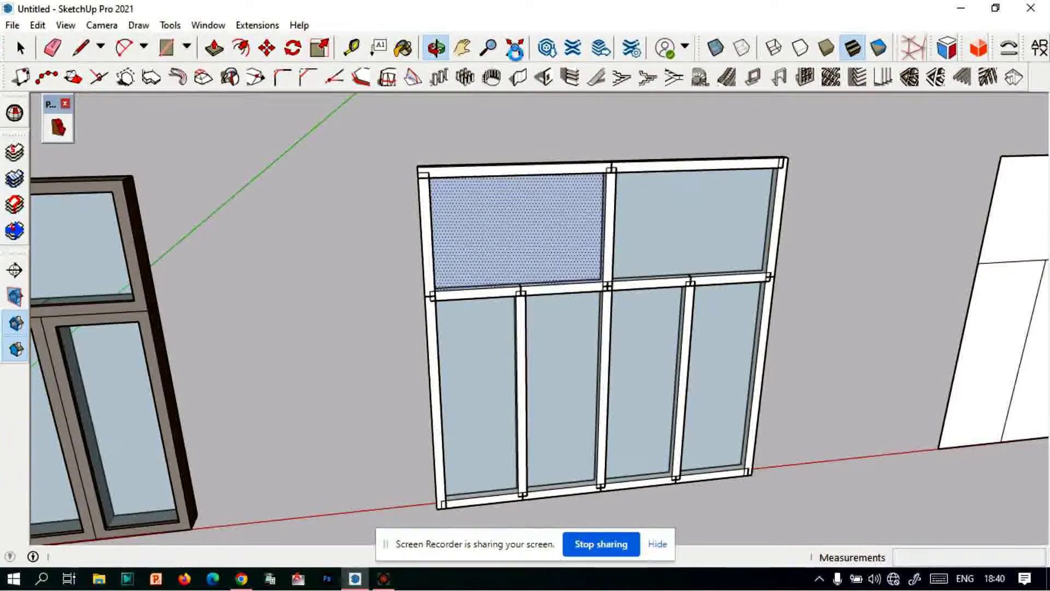
- Sample Gray from the first window's frame and paint the second window's front rails, stiles and mullions
key(b)
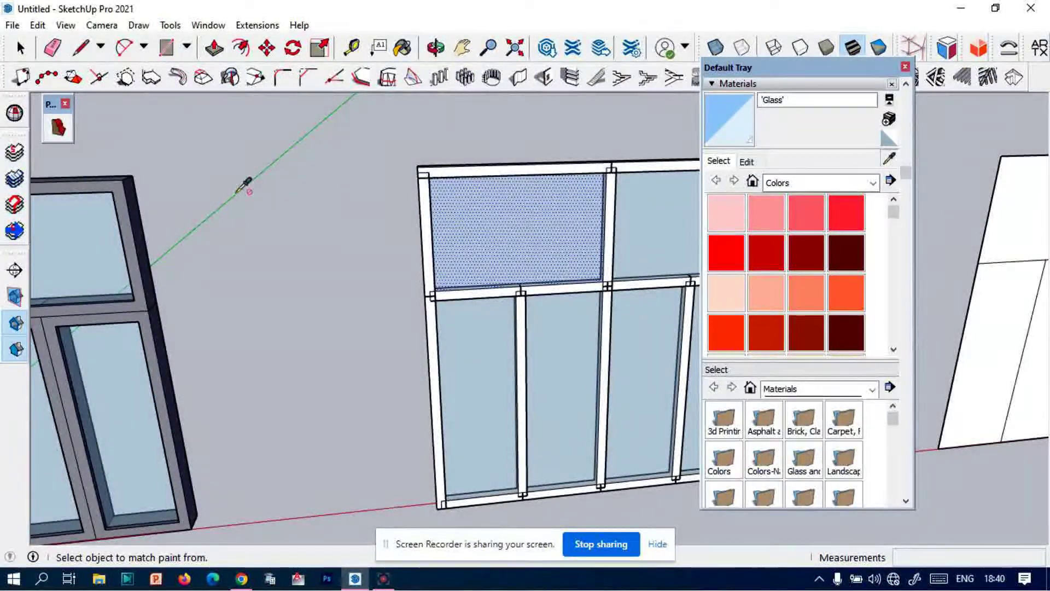
alt+click(127, 197)
scroll(440, 170, up, 3)
scroll(457, 158, up, 2)
click(446, 164)
scroll(416, 213, down, 3)
scroll(432, 246, up, 3)
click(435, 263)
click(378, 302)
scroll(457, 274, down, 3)
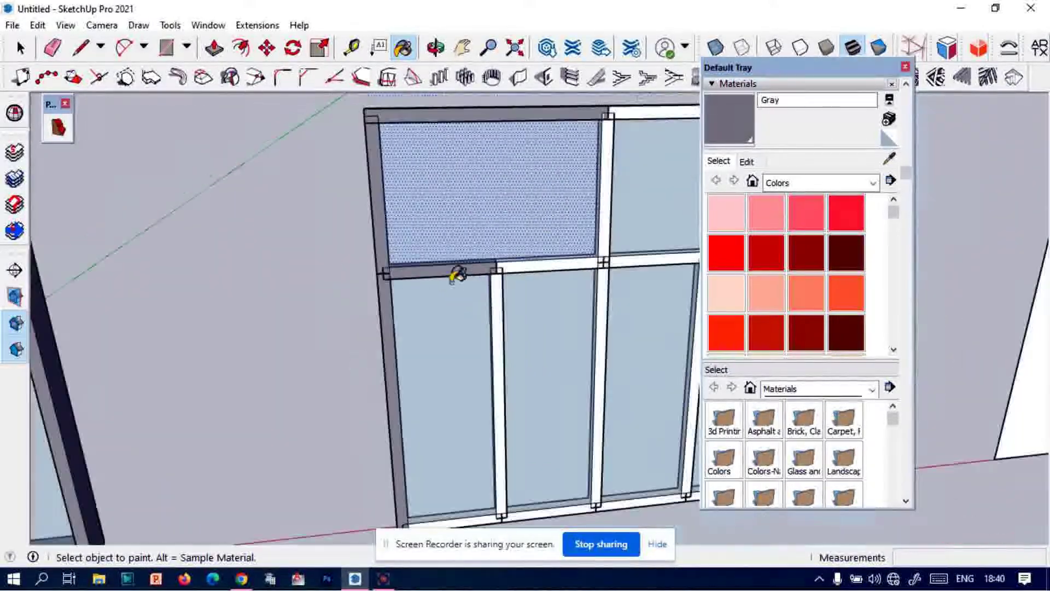
scroll(498, 283, up, 3)
click(516, 272)
scroll(324, 242, down, 3)
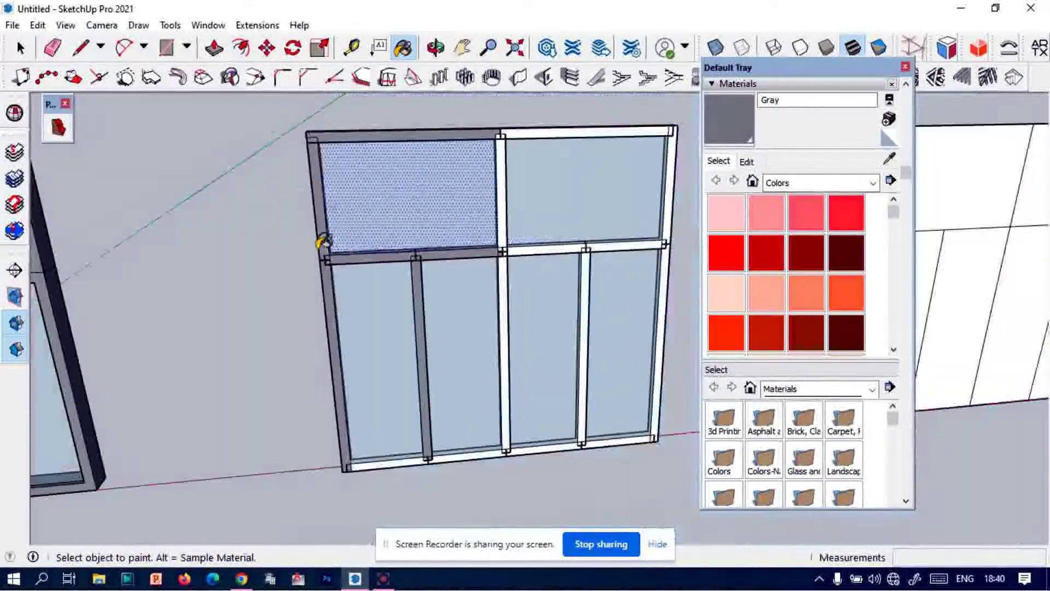
scroll(439, 394, down, 2)
scroll(442, 390, up, 4)
click(470, 348)
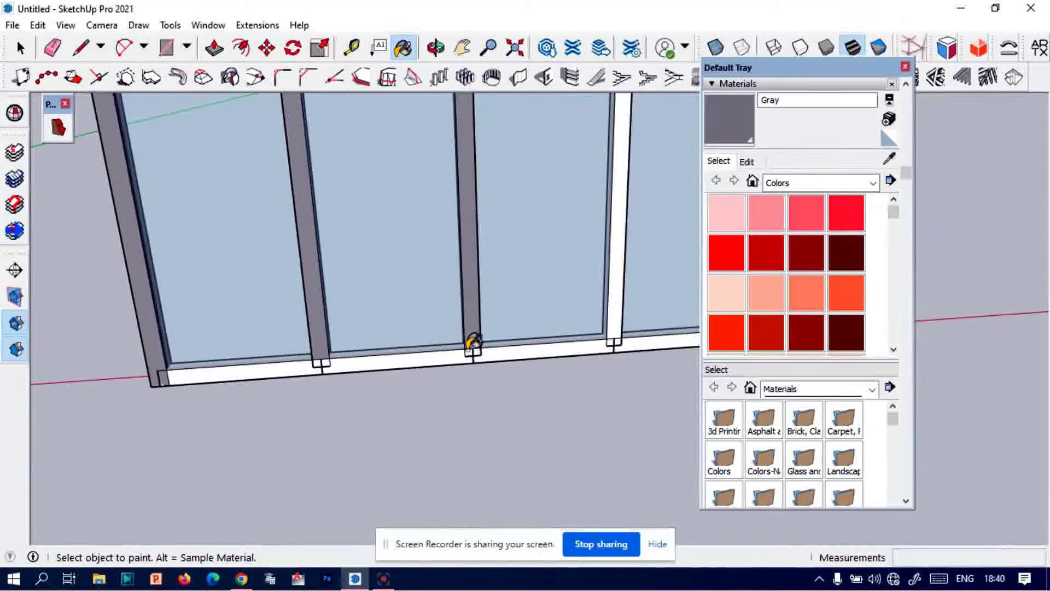
click(454, 358)
click(548, 352)
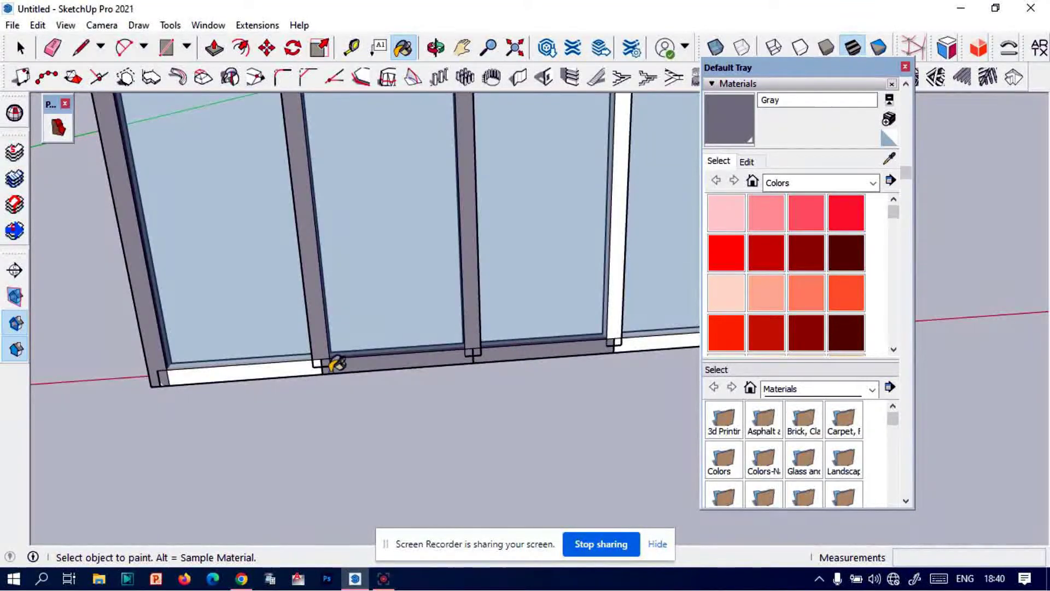
click(283, 367)
- Orbit around and paint the second window's remaining white rails, stiles and mullion gray
mouse_move(282, 367)
middle_down()
mouse_move(624, 342)
mouse_move(516, 391)
mouse_move(487, 343)
mouse_move(504, 478)
mouse_move(625, 353)
middle_up()
click(604, 333)
click(503, 327)
click(637, 318)
mouse_move(637, 318)
middle_down()
mouse_move(558, 502)
mouse_move(585, 235)
mouse_move(558, 216)
middle_up()
click(580, 217)
click(556, 178)
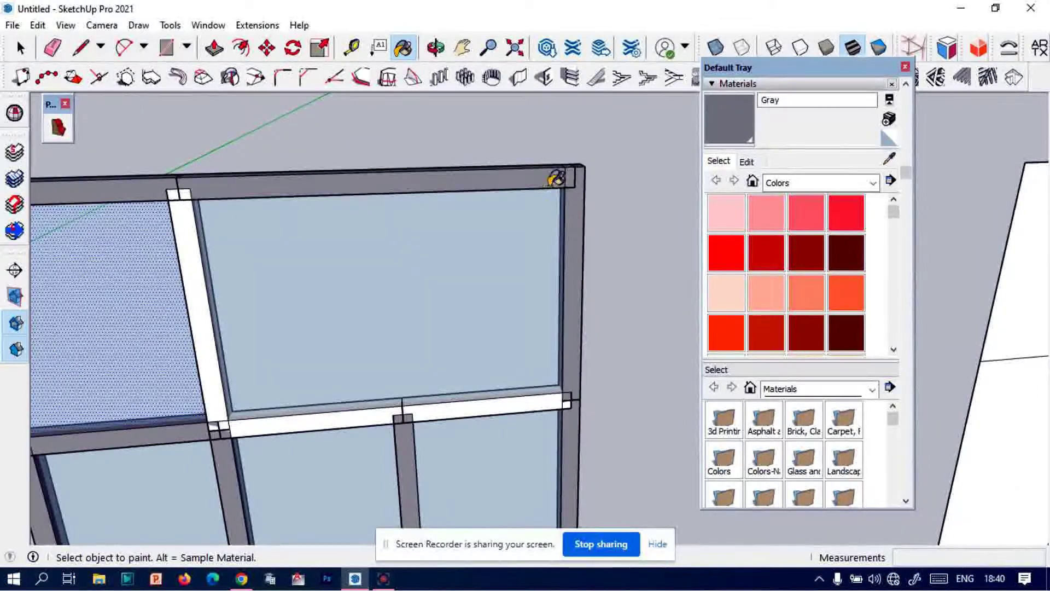
click(490, 400)
click(206, 312)
scroll(539, 305, down, 3)
scroll(441, 356, up, 3)
click(440, 356)
scroll(490, 312, down, 2)
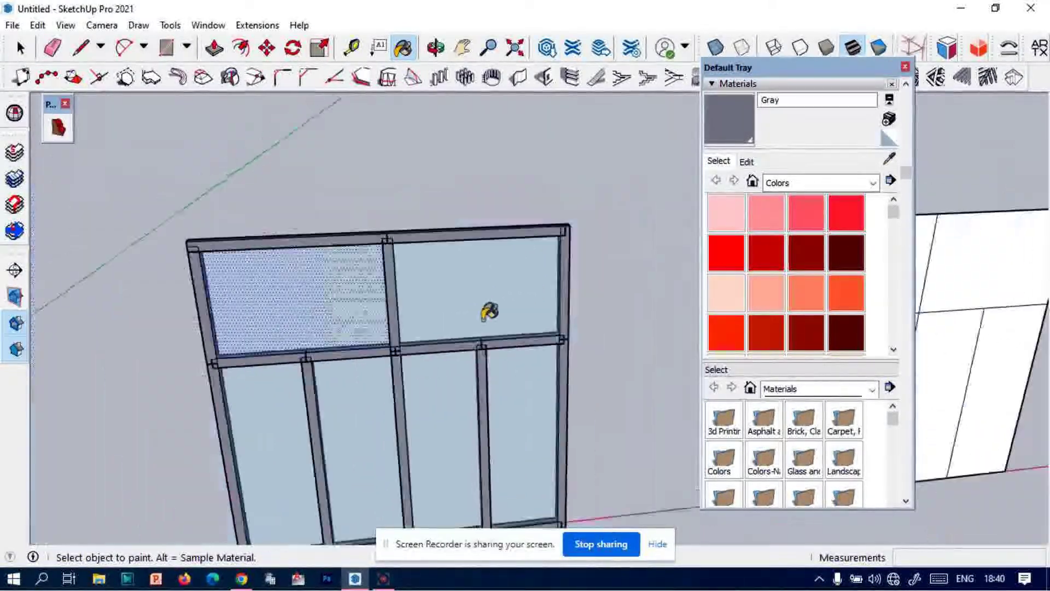
scroll(490, 311, down, 3)
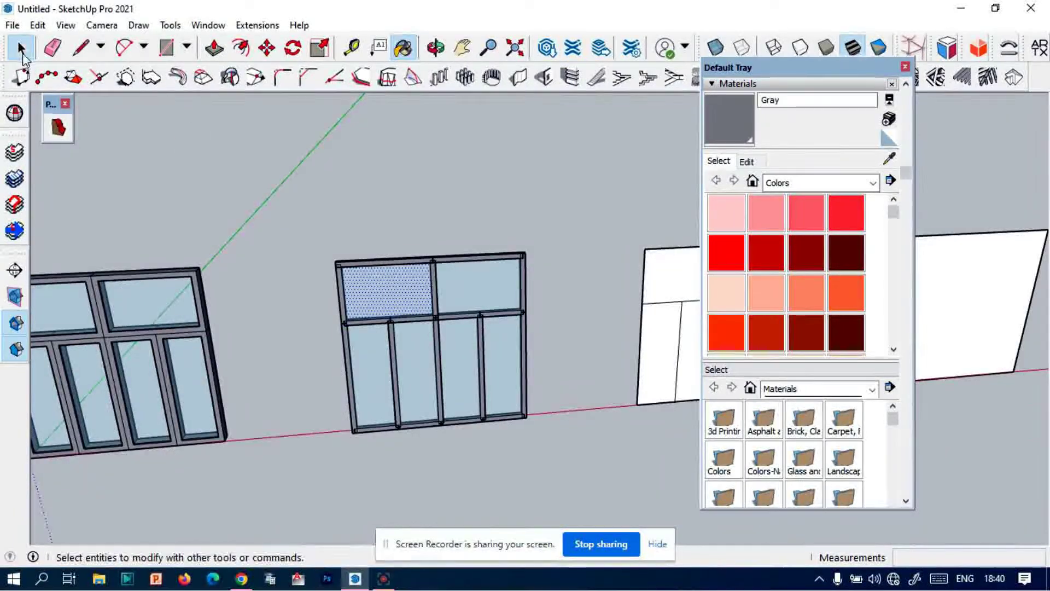
- Close the materials panel and orbit the view to face the third window
click(23, 53)
click(436, 48)
scroll(364, 274, down, 3)
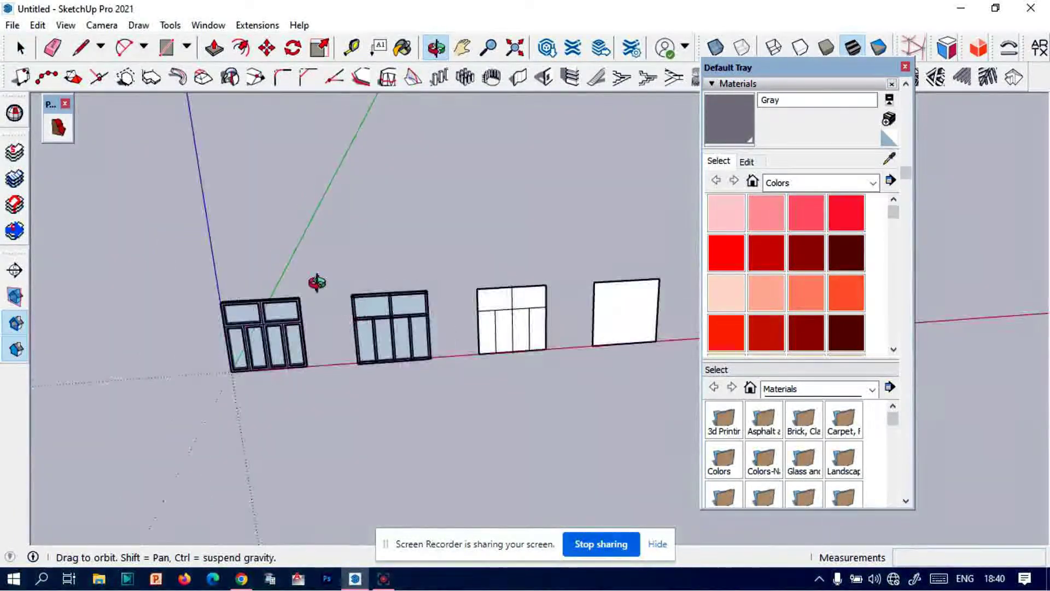
drag(312, 283, 468, 312)
scroll(542, 335, up, 5)
scroll(542, 335, down, 3)
drag(509, 363, 735, 171)
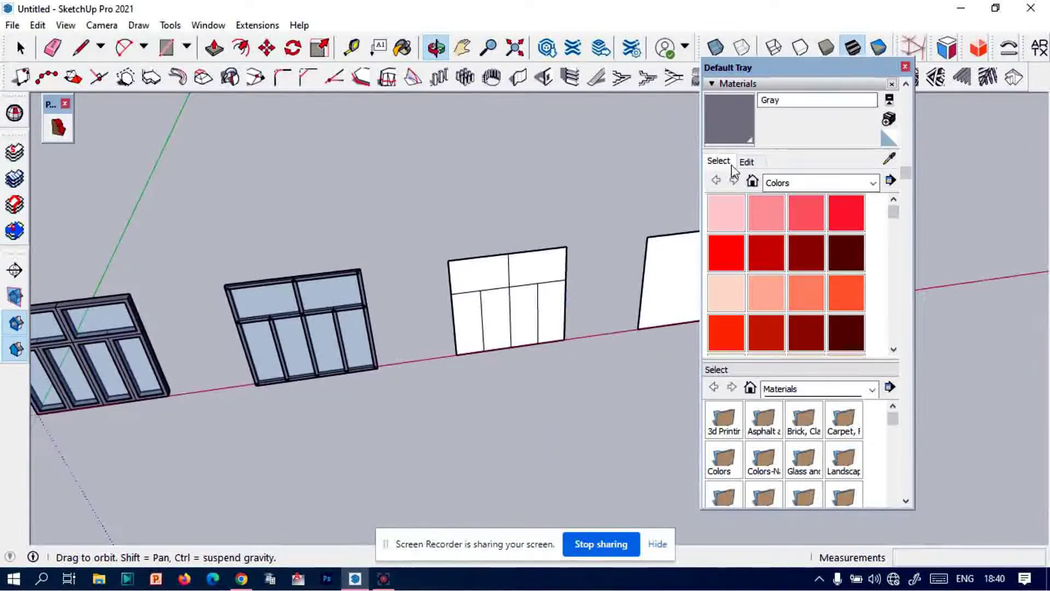
click(906, 67)
scroll(480, 312, up, 5)
mouse_move(457, 216)
mouse_down()
mouse_move(513, 339)
mouse_move(449, 218)
mouse_up()
scroll(438, 401, down, 3)
scroll(476, 201, up, 3)
- Offset the upper-left panel's edges 2.5" inward
scroll(459, 237, down, 1)
scroll(472, 303, down, 3)
scroll(519, 173, up, 2)
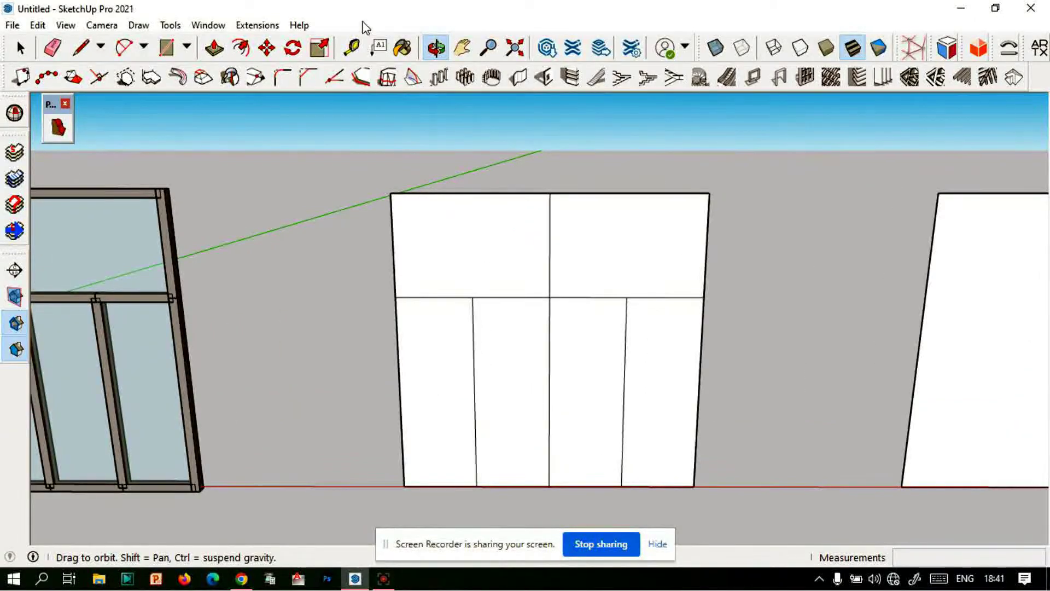
click(239, 48)
scroll(451, 254, up, 2)
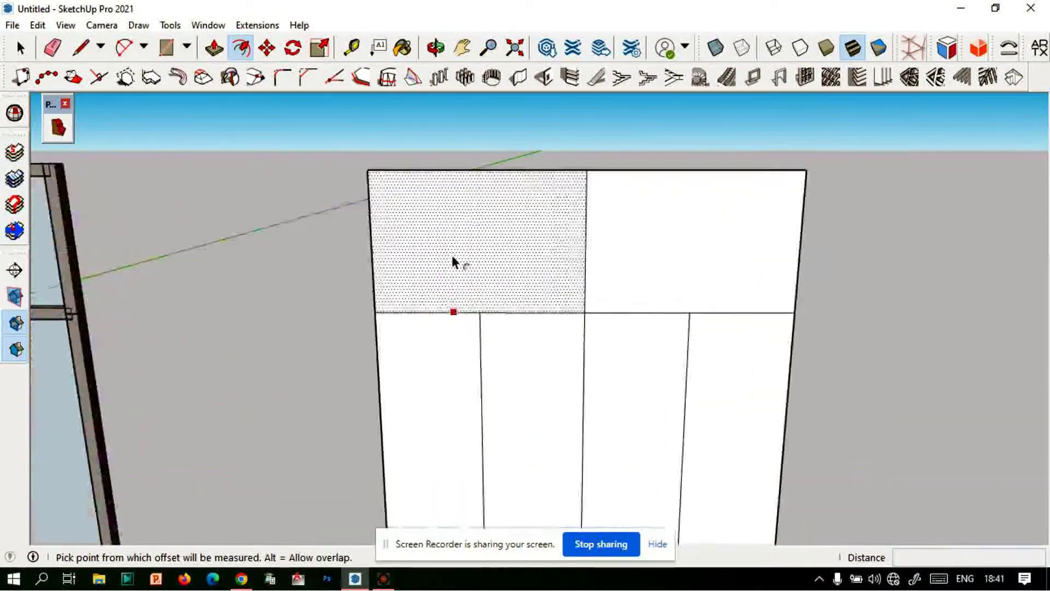
scroll(452, 255, up, 1)
click(450, 216)
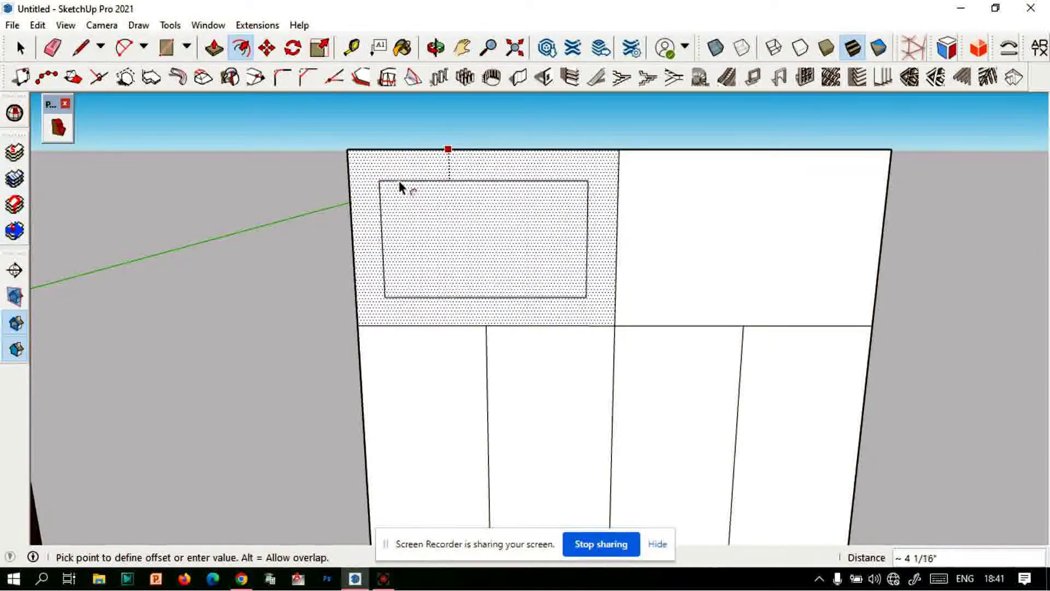
text(2.5)
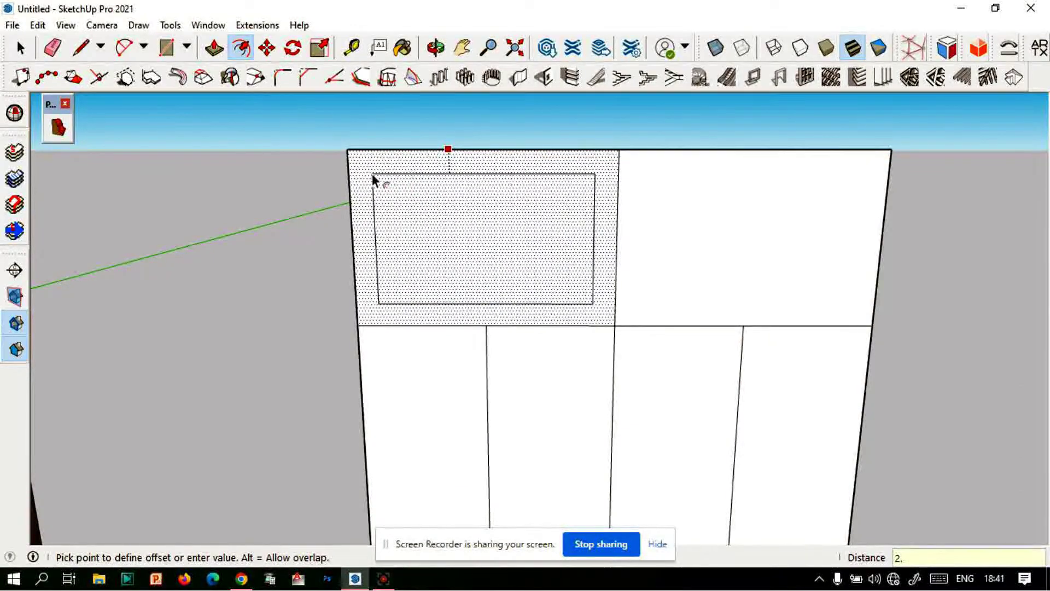
key(Return)
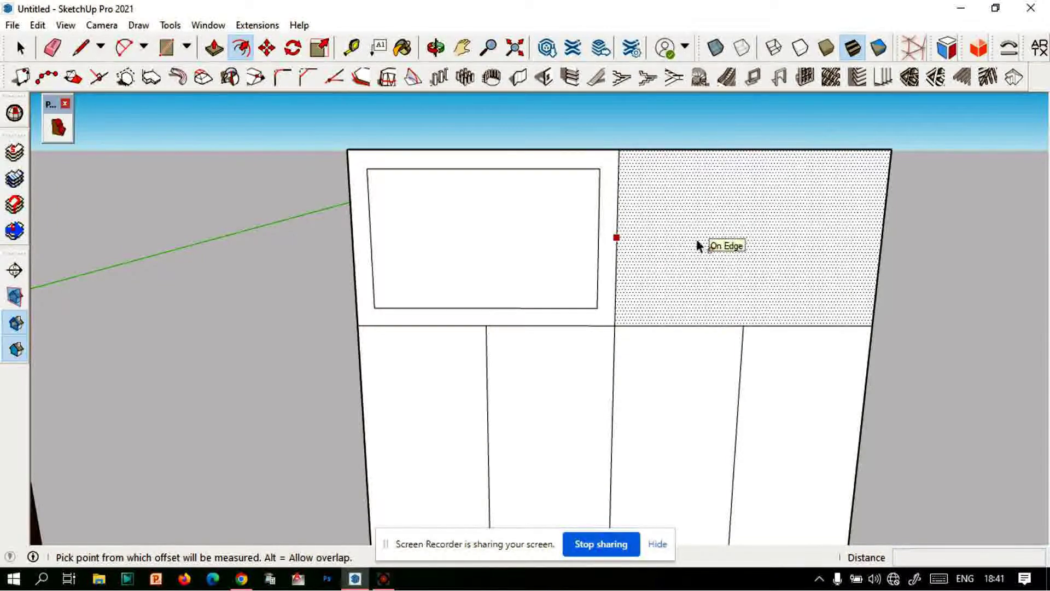
- Repeat the 2.5" inset on the right upper panel
double_click(658, 217)
scroll(655, 202, up, 2)
key(l)
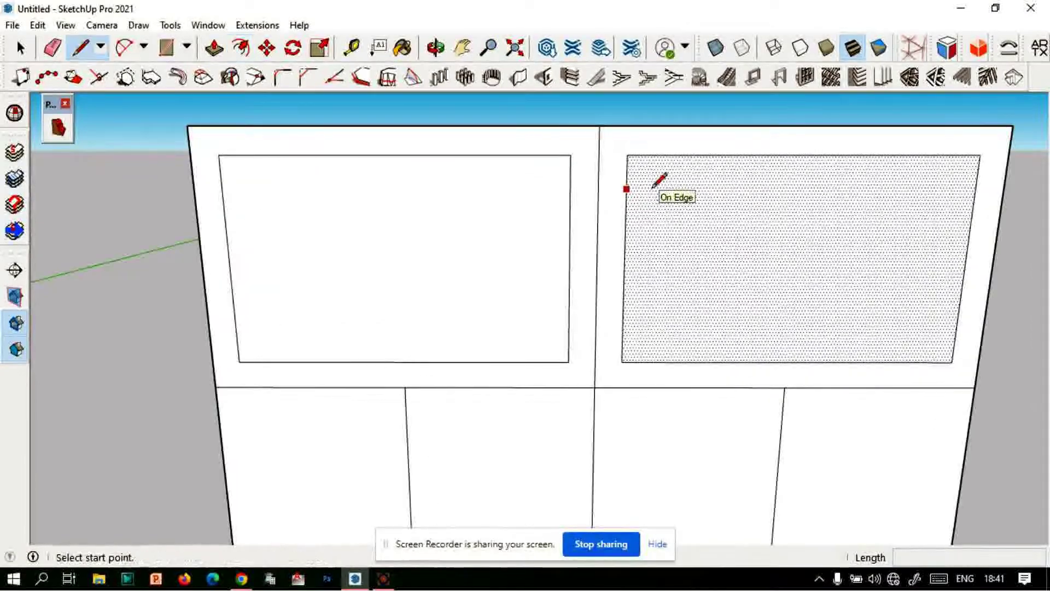
- Draw new top-to-bottom vertical edges 5" from the centre divider between the upper panels
click(570, 155)
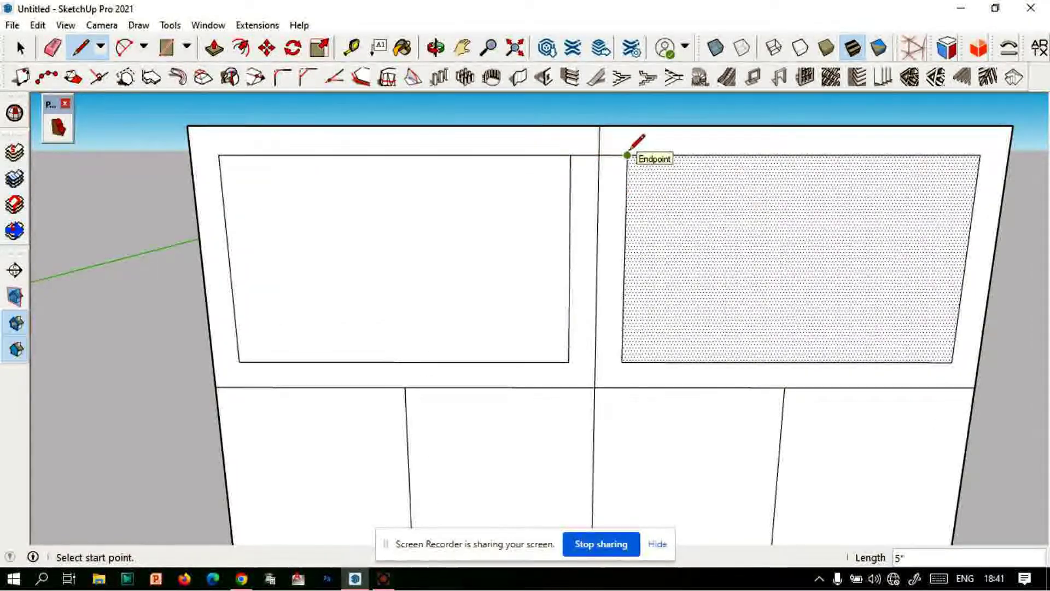
click(569, 362)
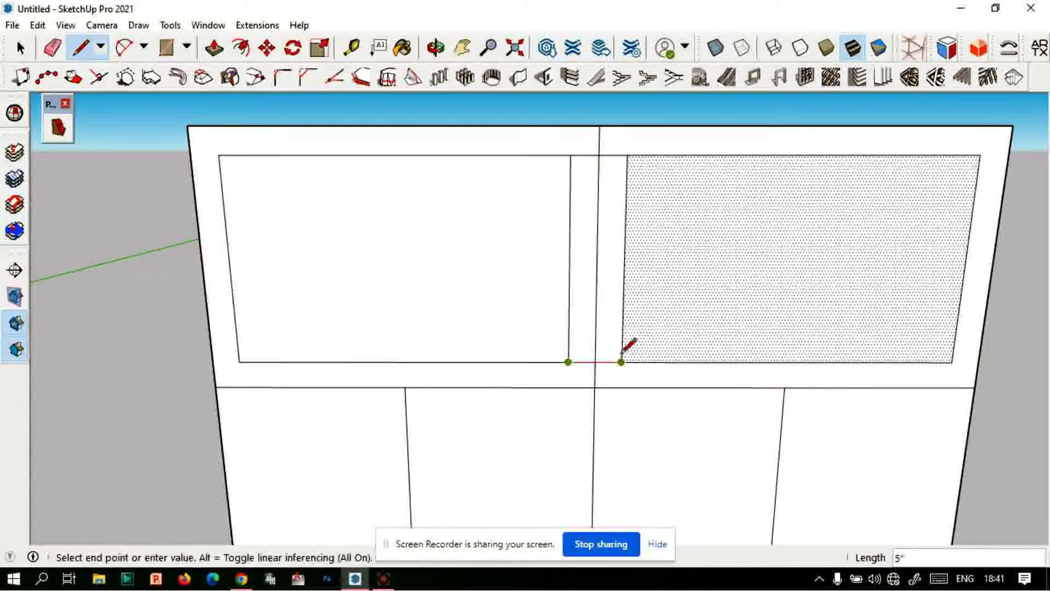
click(585, 155)
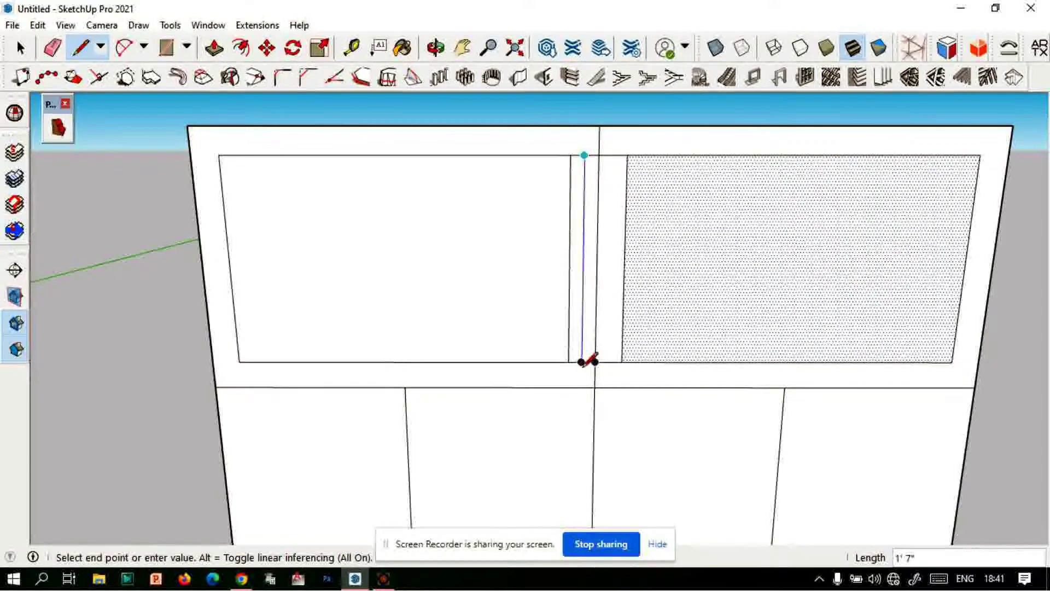
click(582, 362)
click(613, 155)
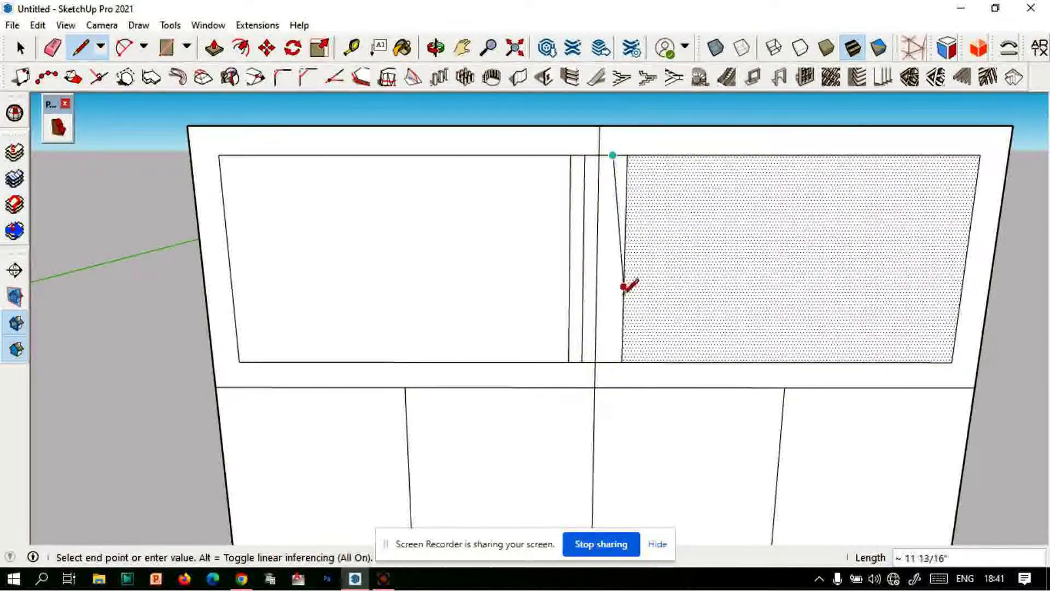
click(609, 361)
scroll(547, 149, up, 2)
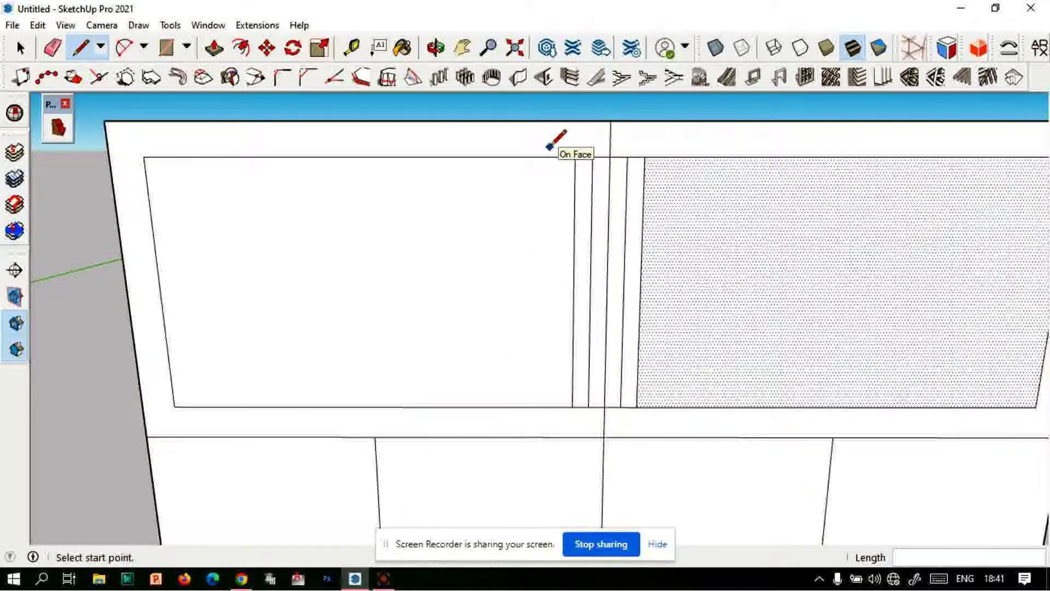
- Erase the three old leftover vertical edges around the divider and zoom out
key(e)
click(572, 190)
click(645, 208)
click(610, 166)
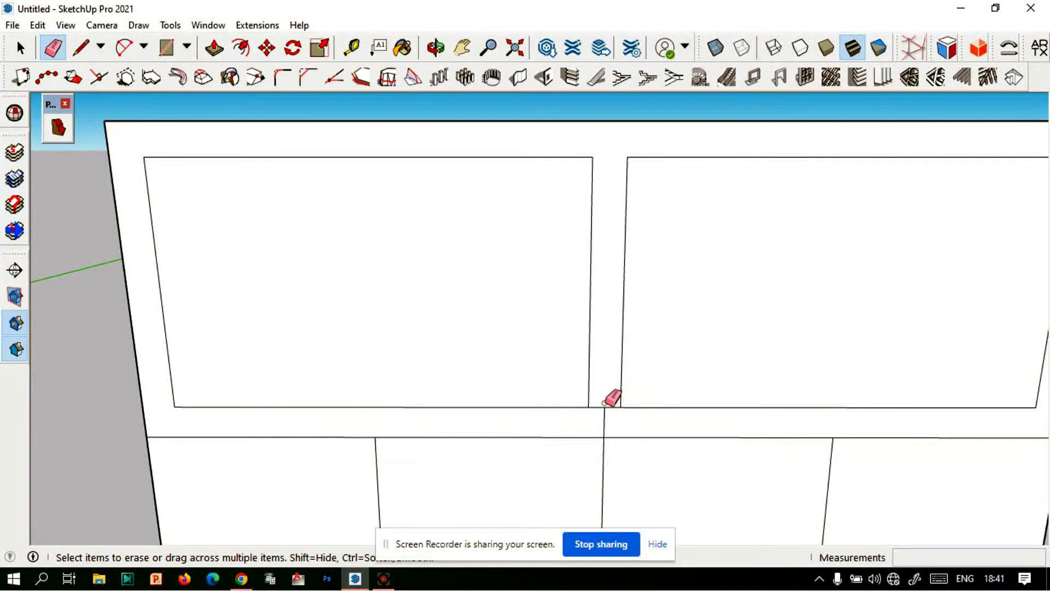
scroll(600, 230, down, 2)
scroll(611, 207, down, 3)
scroll(585, 267, down, 2)
scroll(584, 267, down, 1)
scroll(558, 321, up, 2)
scroll(490, 366, up, 2)
scroll(525, 246, down, 1)
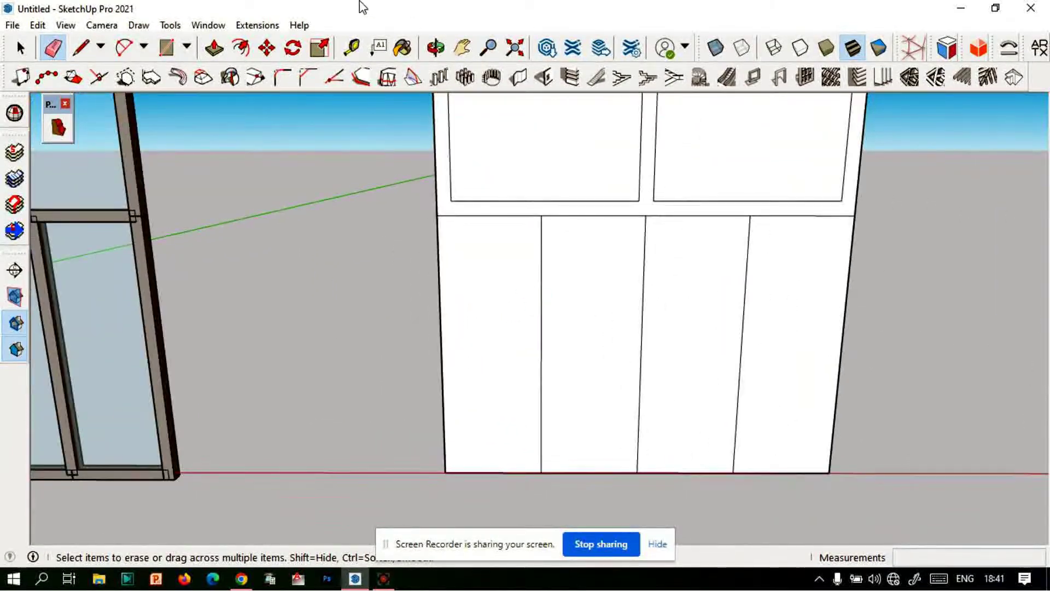
scroll(348, 203, up, 1)
- Inset the first lower door face, then repeat the same offset on the other three doors
click(469, 257)
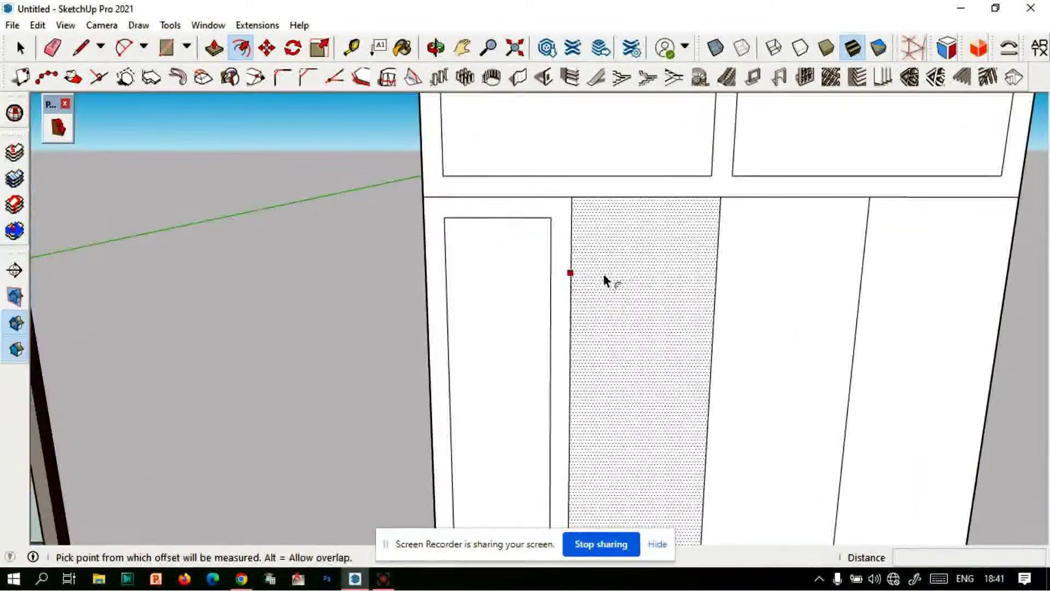
double_click(633, 259)
scroll(759, 273, up, 2)
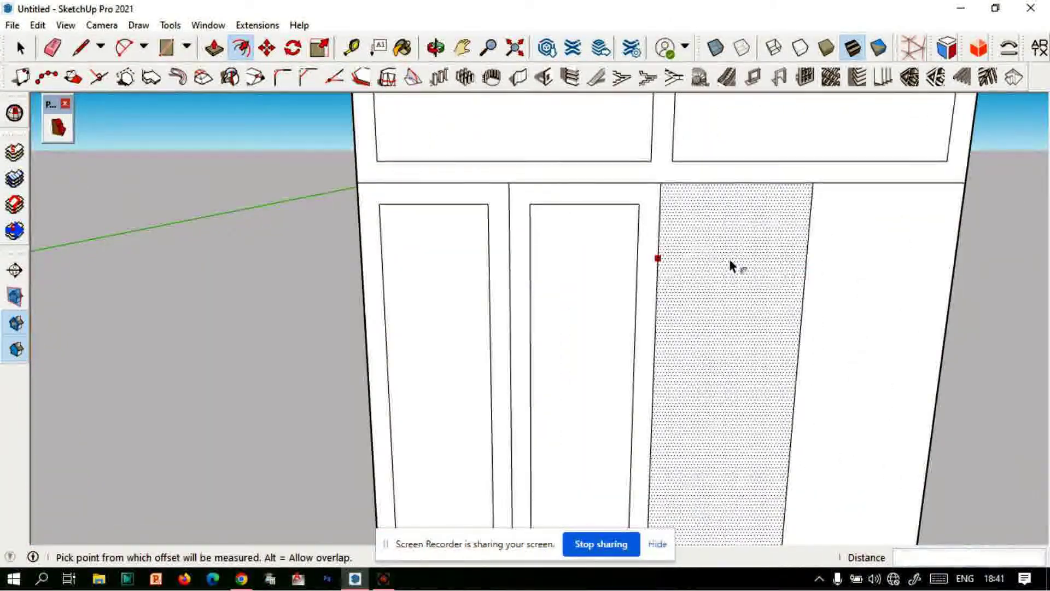
double_click(730, 261)
double_click(834, 244)
scroll(418, 280, down, 2)
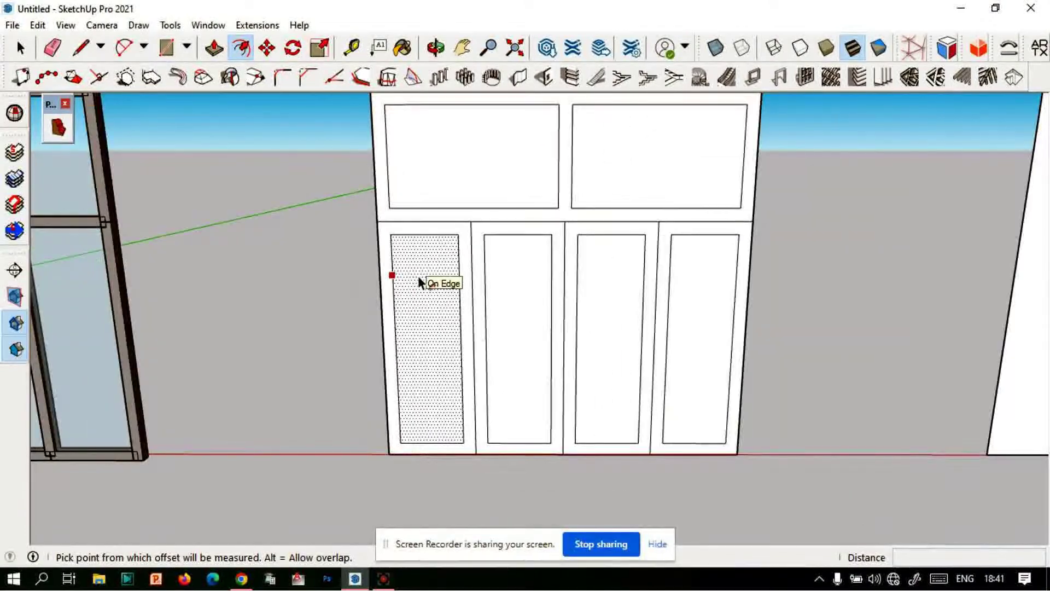
scroll(465, 220, up, 2)
- Draw 5-inch lines from the door inset's top corners across the centre divider
key(l)
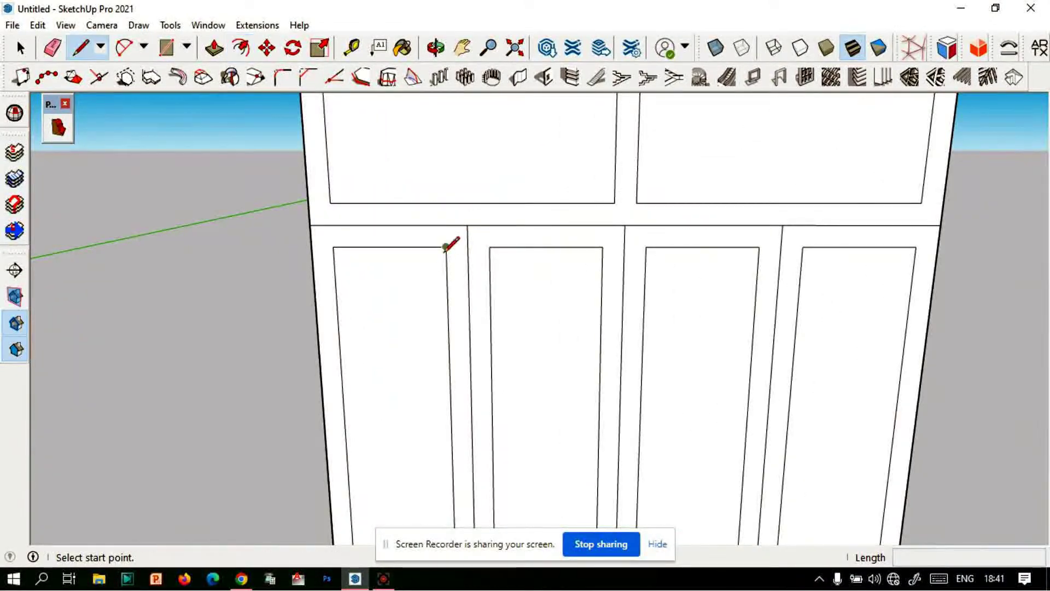
scroll(445, 260, up, 1)
click(448, 242)
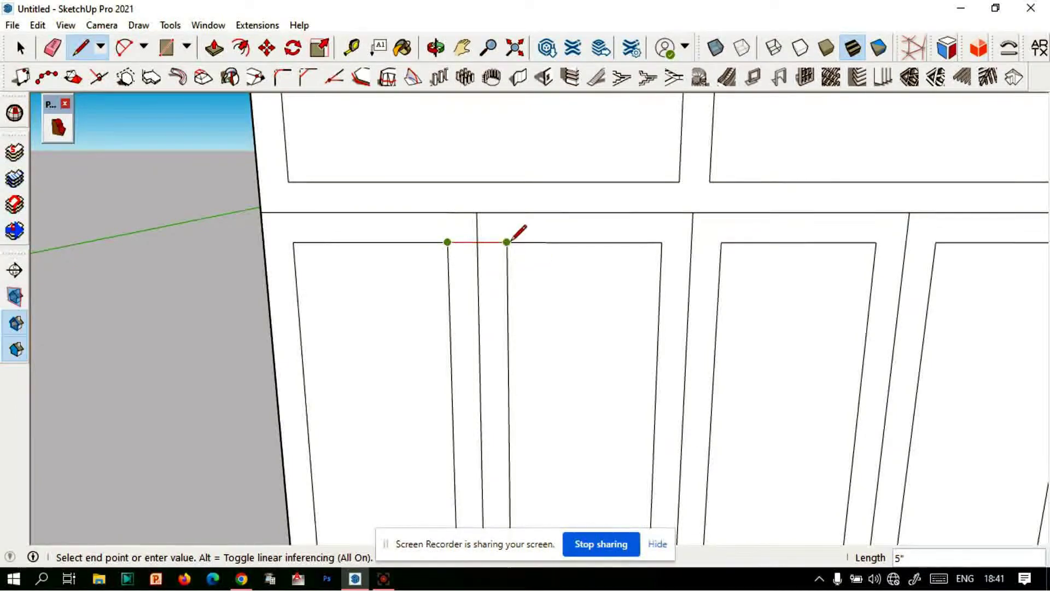
click(507, 242)
scroll(515, 229, down, 2)
scroll(516, 227, down, 1)
scroll(563, 262, up, 2)
scroll(556, 231, up, 1)
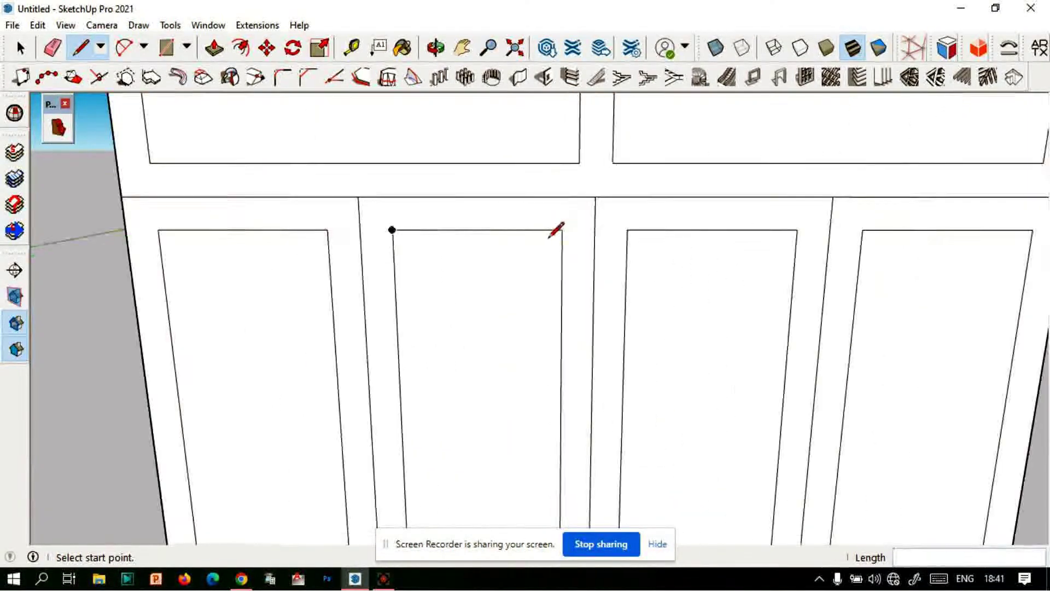
scroll(595, 197, up, 2)
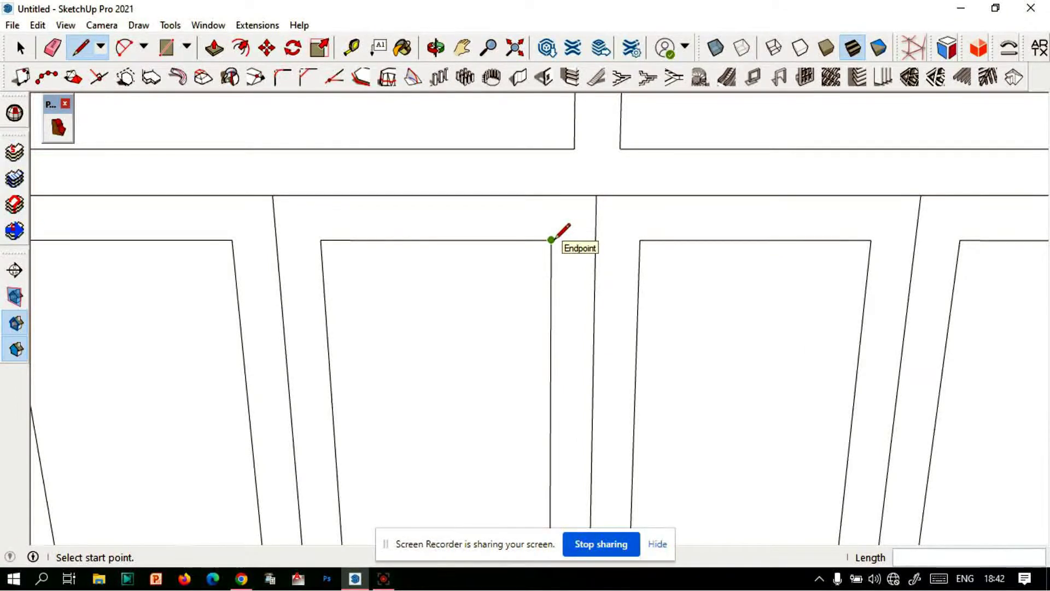
click(640, 239)
scroll(602, 214, down, 1)
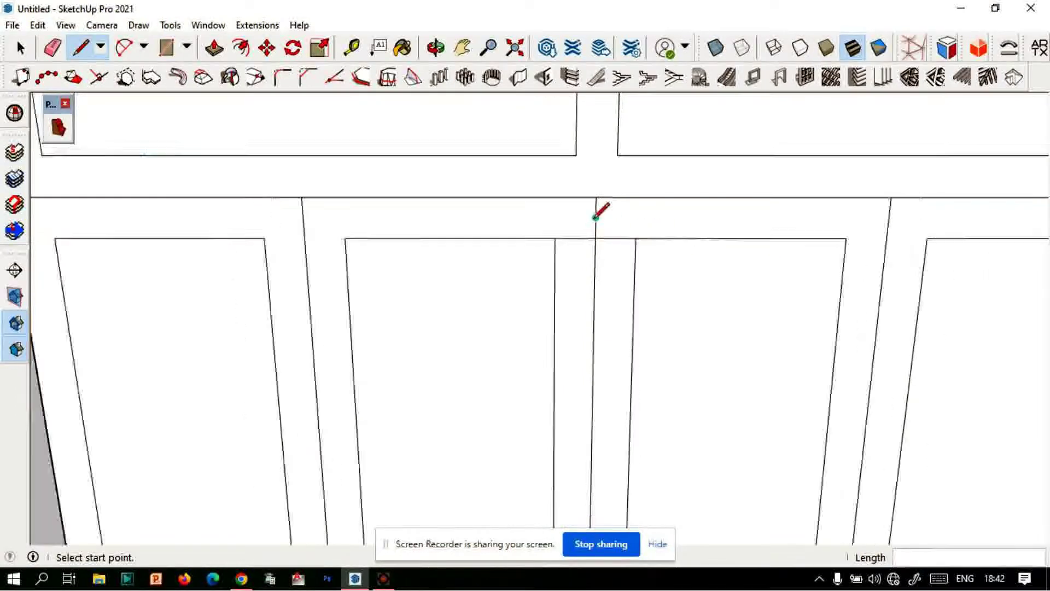
scroll(588, 246, down, 1)
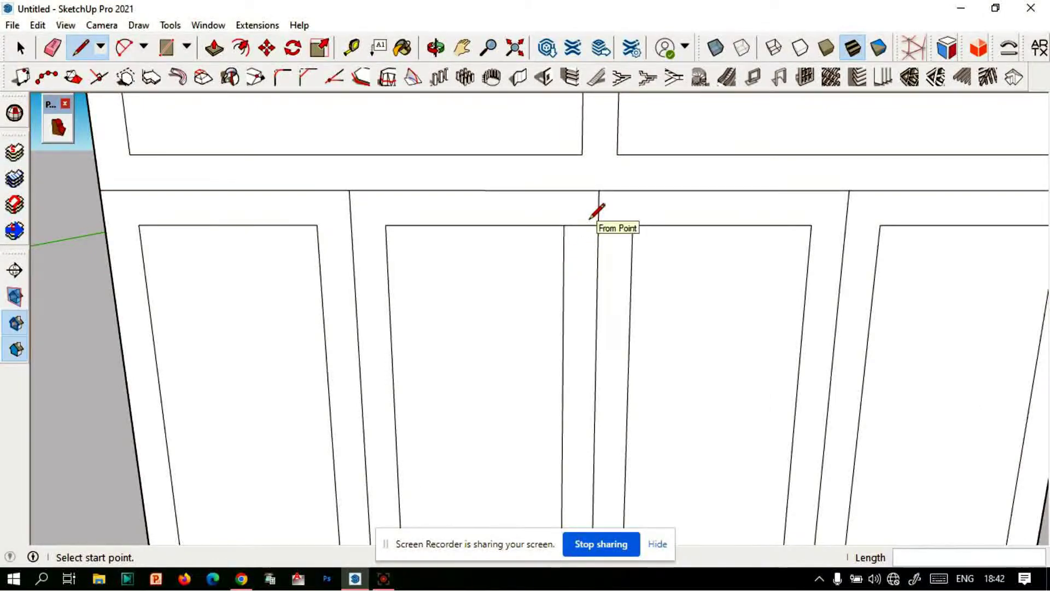
scroll(581, 224, down, 1)
- Draw a vertical edge from the divider's top midpoint down to the bottom edge
click(583, 219)
scroll(574, 246, down, 2)
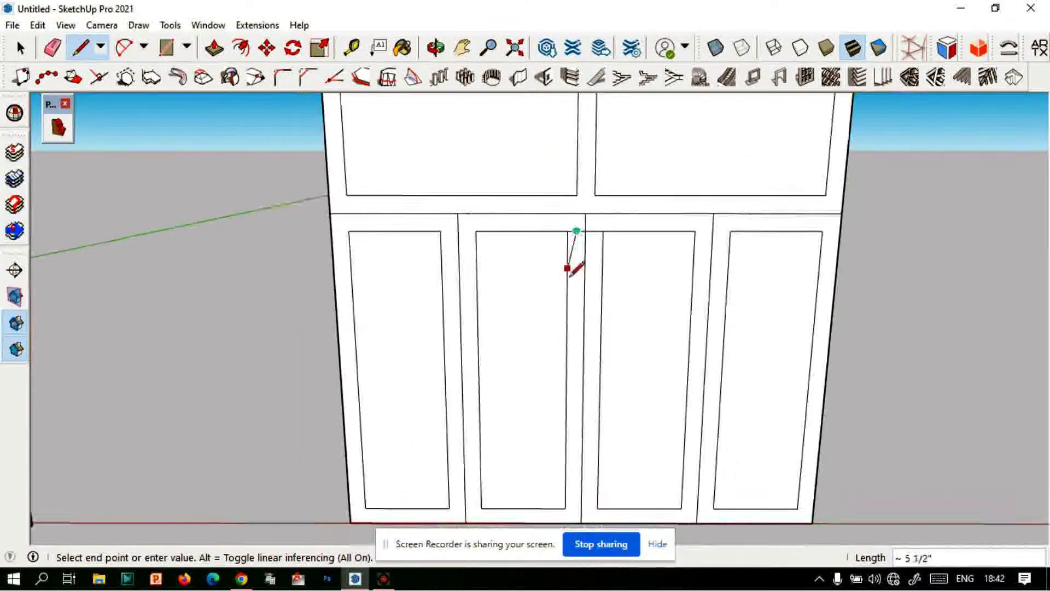
scroll(577, 356, down, 1)
scroll(583, 495, up, 1)
click(571, 502)
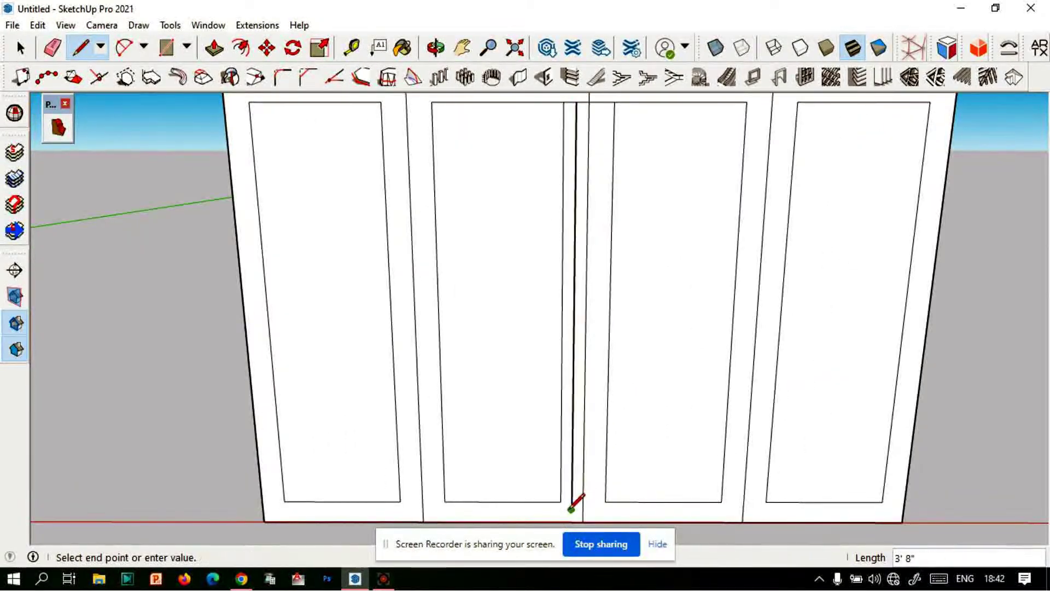
scroll(571, 509, up, 2)
click(637, 491)
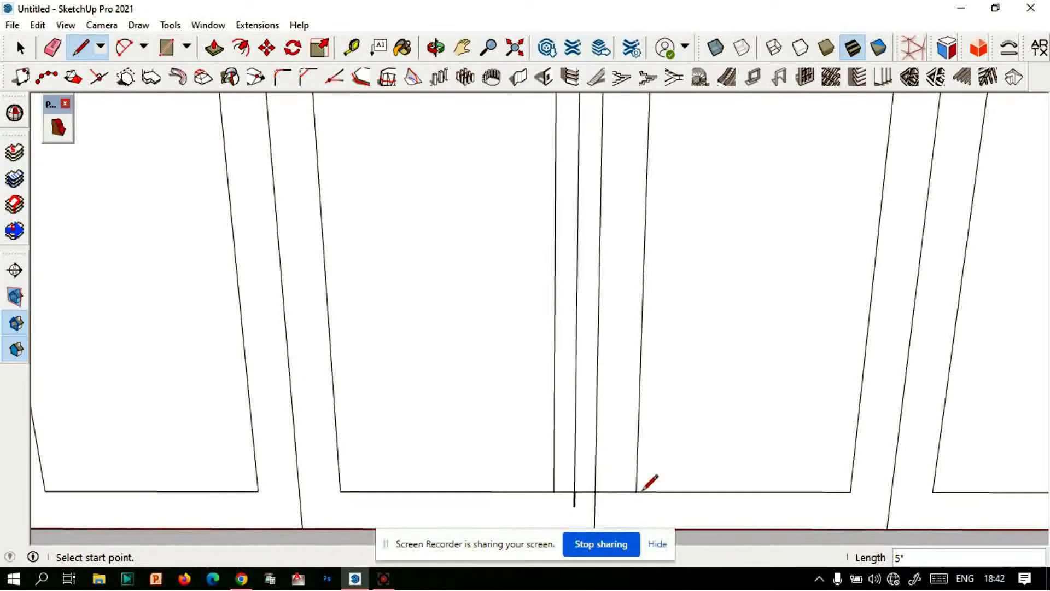
scroll(601, 506, up, 2)
- Erase the extra edges and draw another line from the bottom edge
key(e)
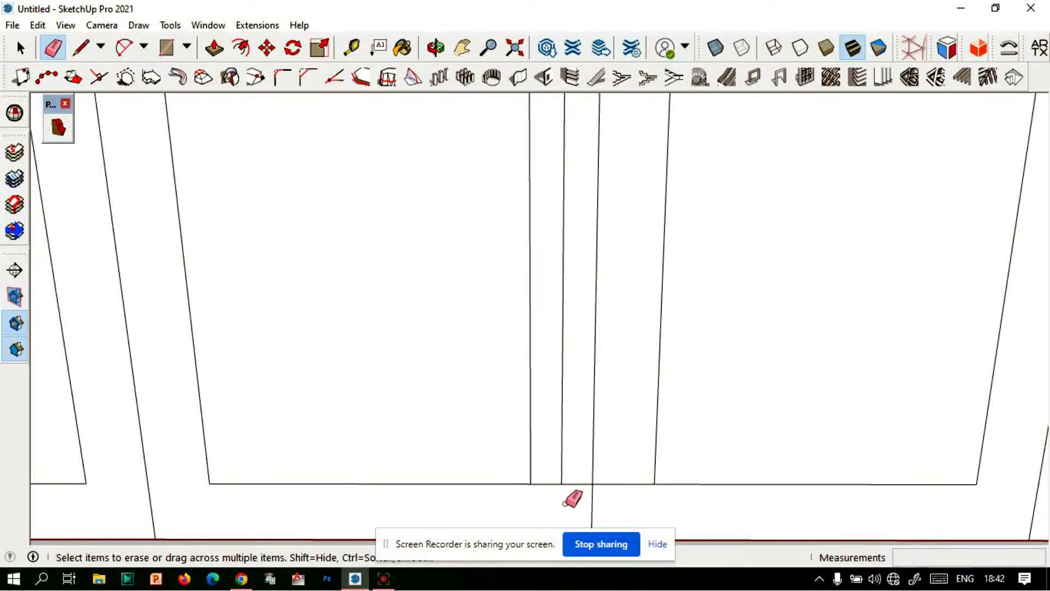
key(l)
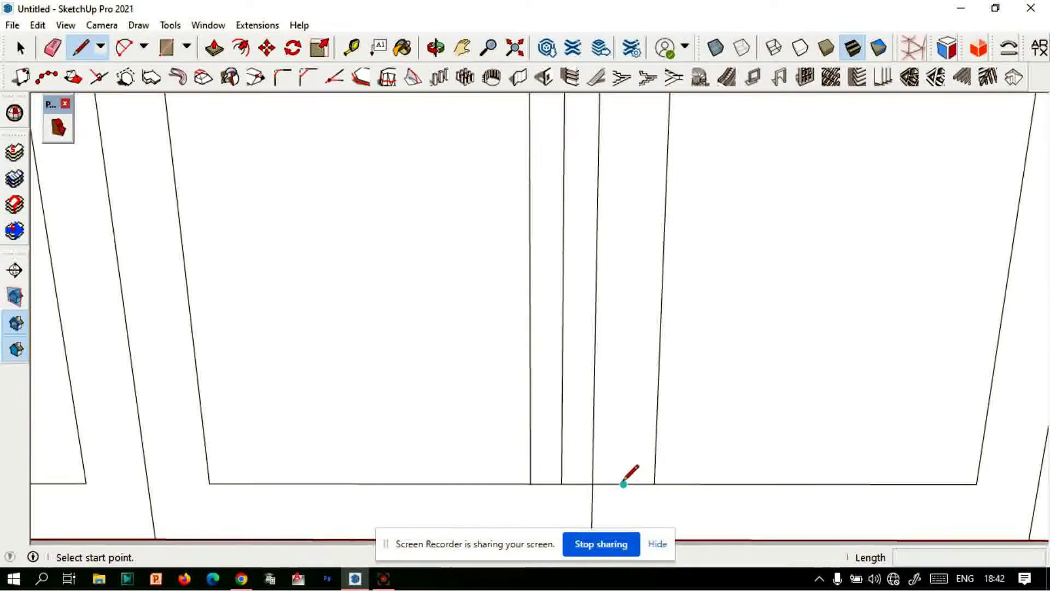
click(624, 483)
scroll(618, 487, down, 3)
scroll(623, 177, up, 2)
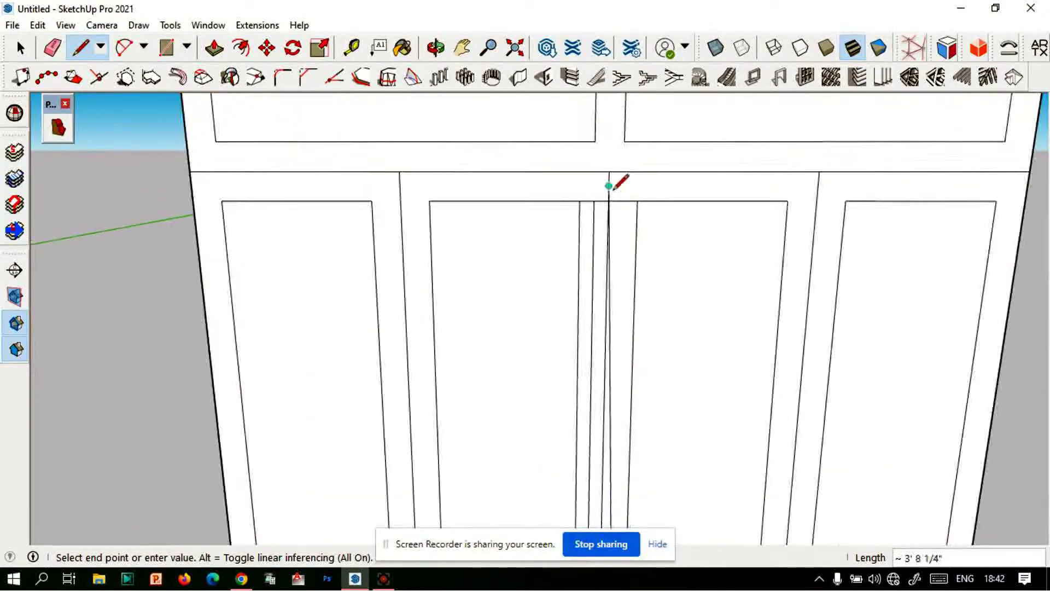
click(646, 183)
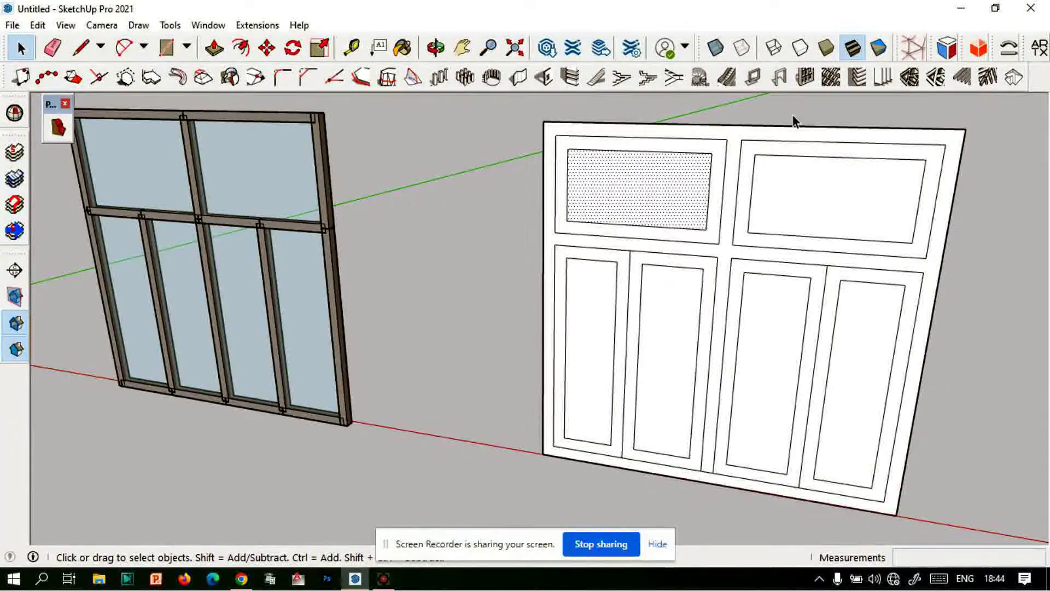
- Pull the third panel's frame face outward by 5 inches
key(p)
scroll(720, 141, up, 3)
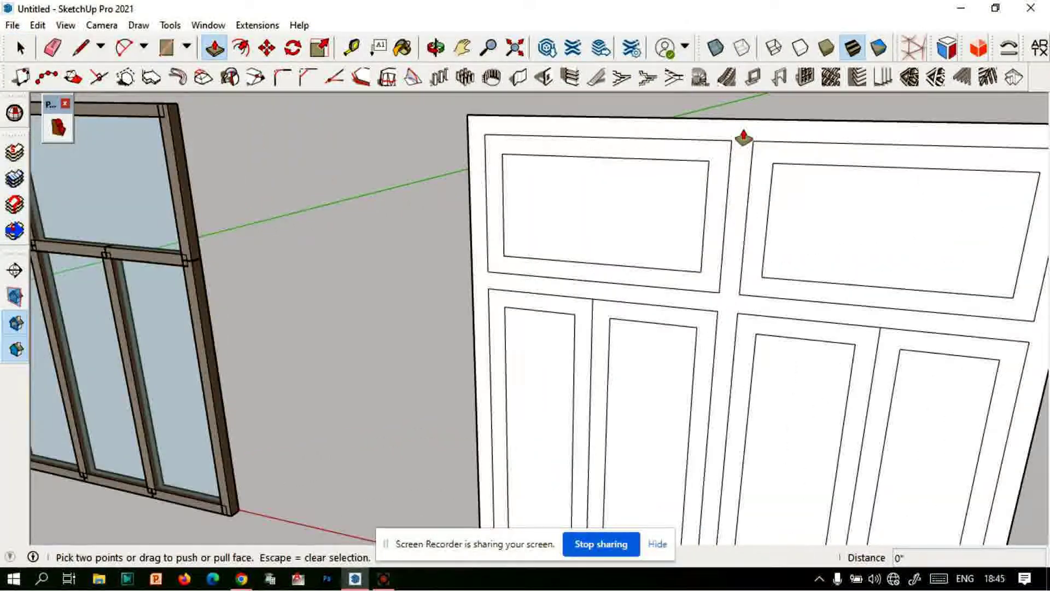
click(739, 138)
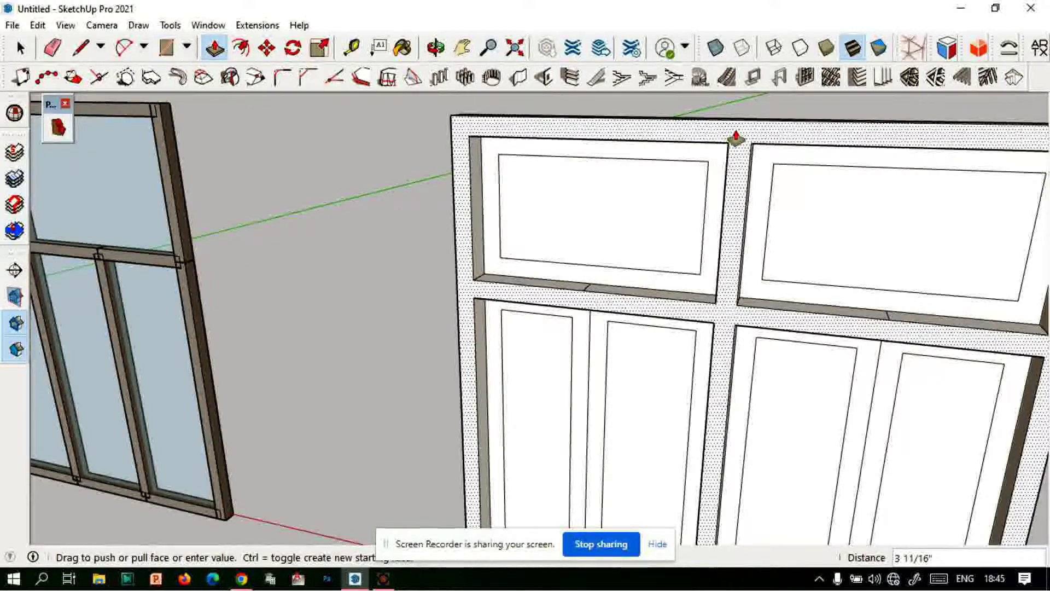
text(5)
key(Return)
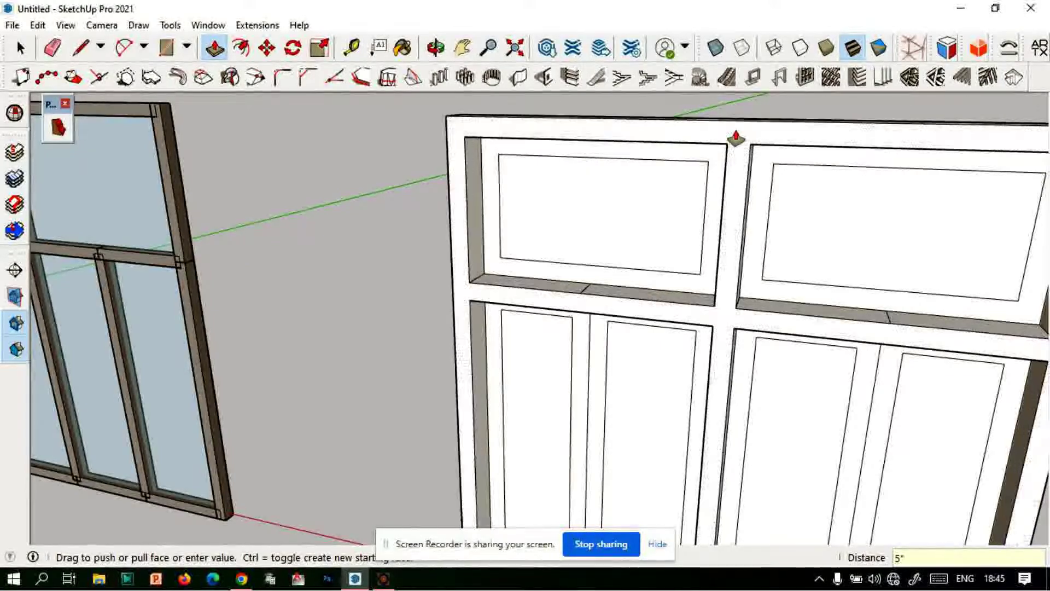
- Extrude the white window's left side face outward by 2 1/2 inches
scroll(528, 247, down, 3)
scroll(528, 249, up, 2)
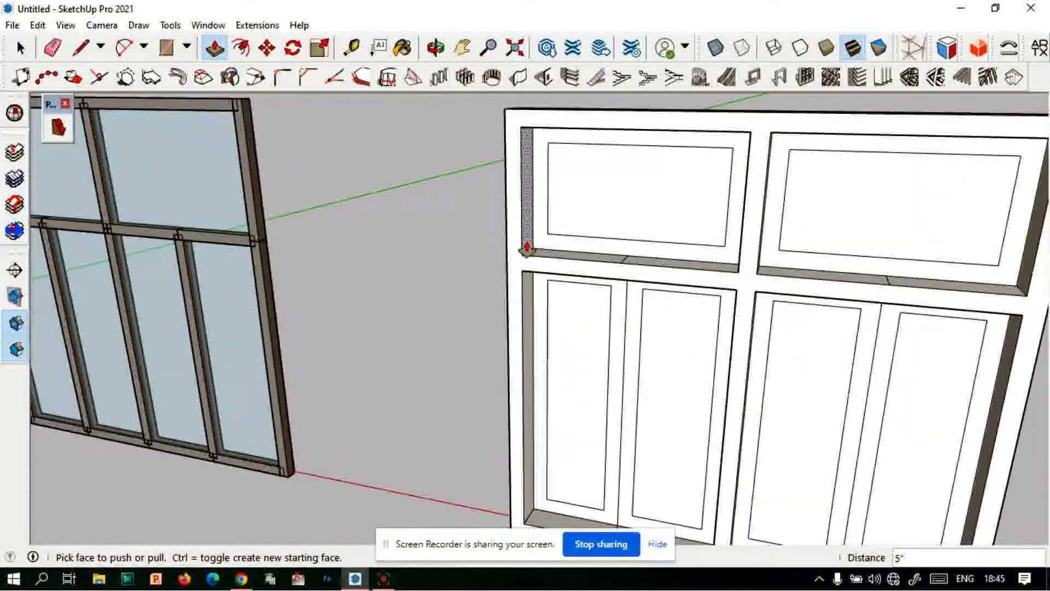
scroll(530, 254, up, 2)
scroll(529, 254, down, 1)
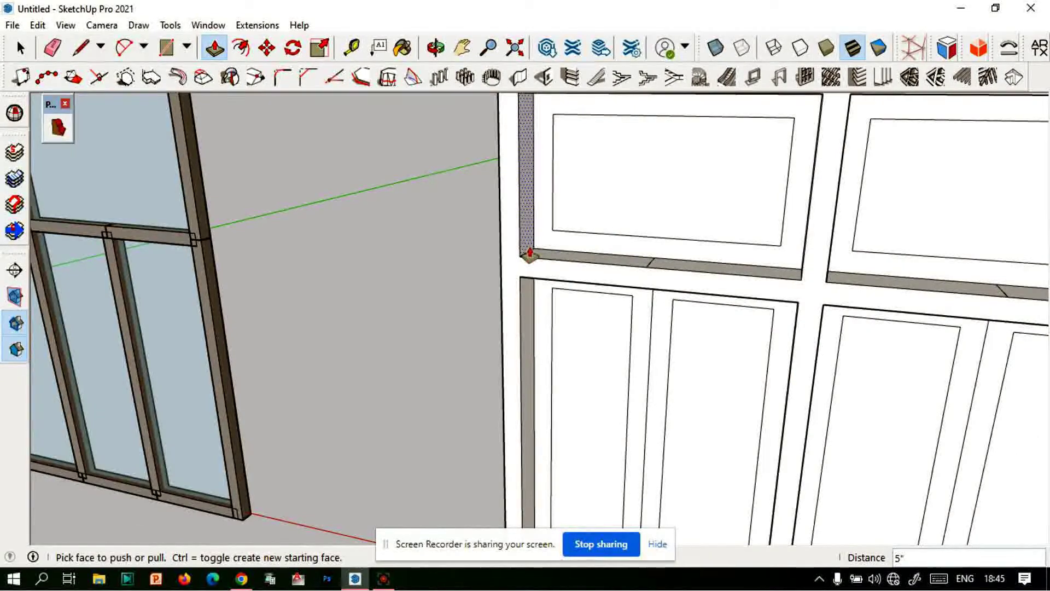
scroll(516, 230, up, 2)
click(518, 226)
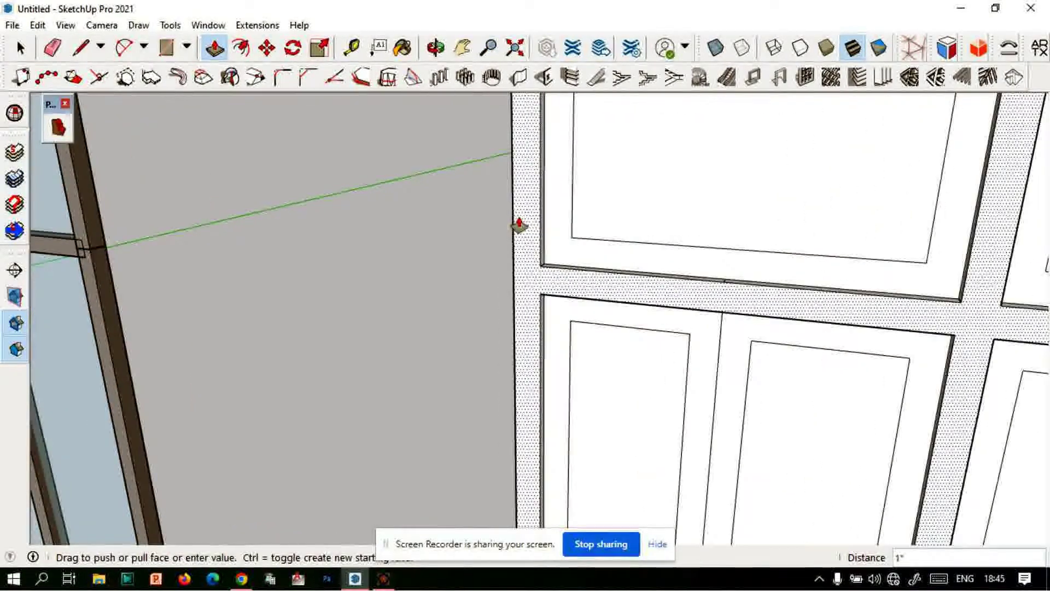
text(5)
key(Return)
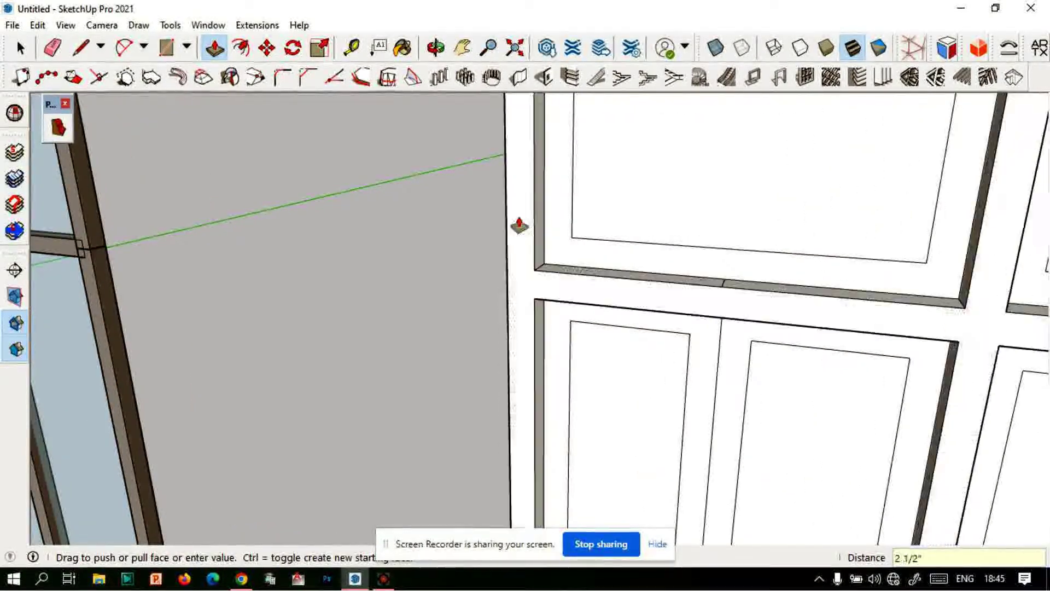
click(446, 48)
scroll(516, 309, down, 1)
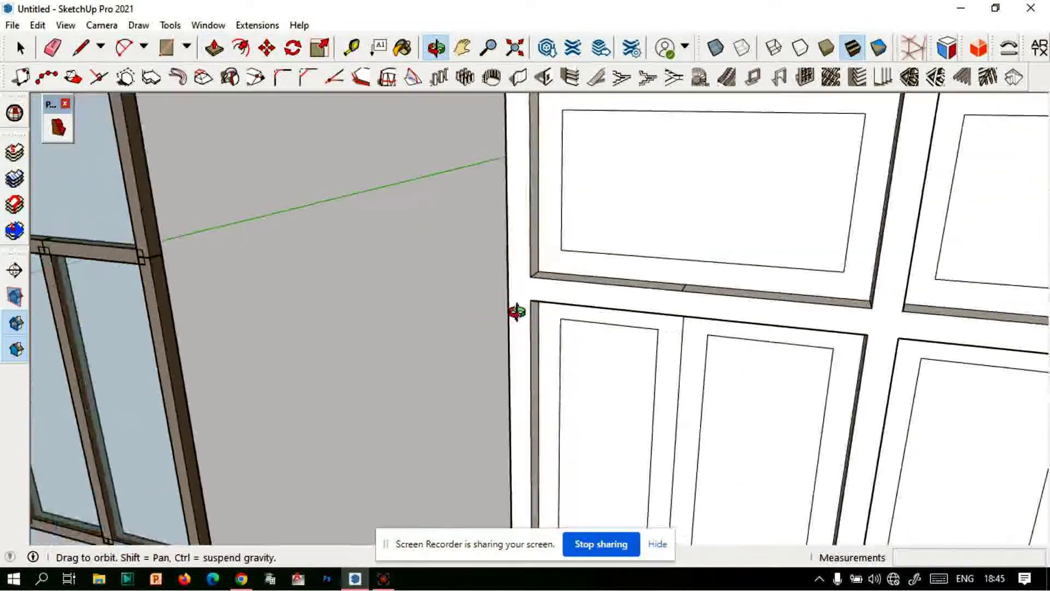
- Push the white window's outer frame face out 2.5 inches
scroll(544, 195, down, 4)
drag(640, 295, 444, 268)
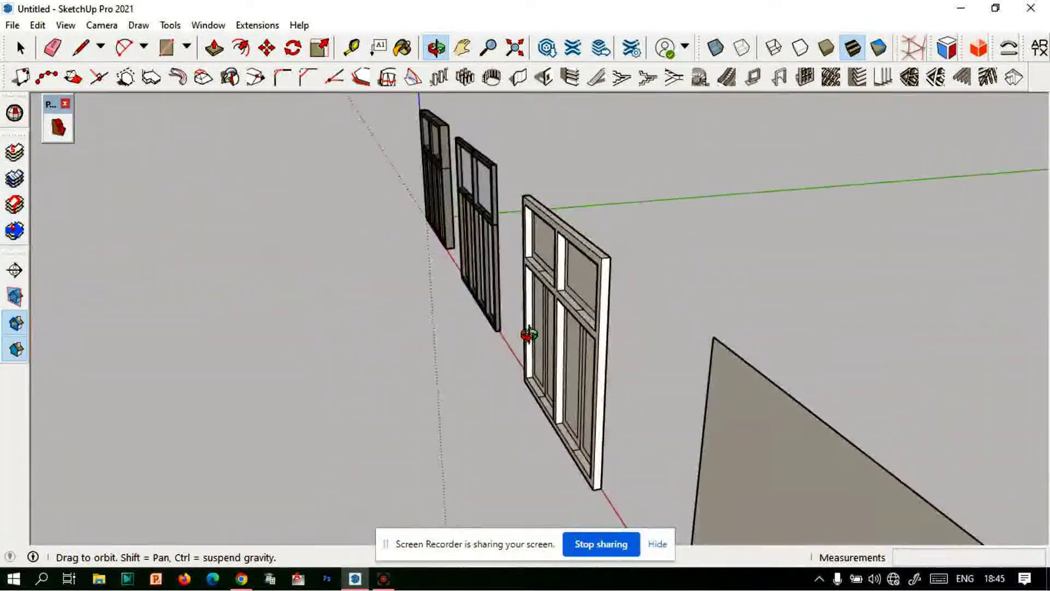
scroll(370, 293, up, 2)
scroll(371, 293, up, 2)
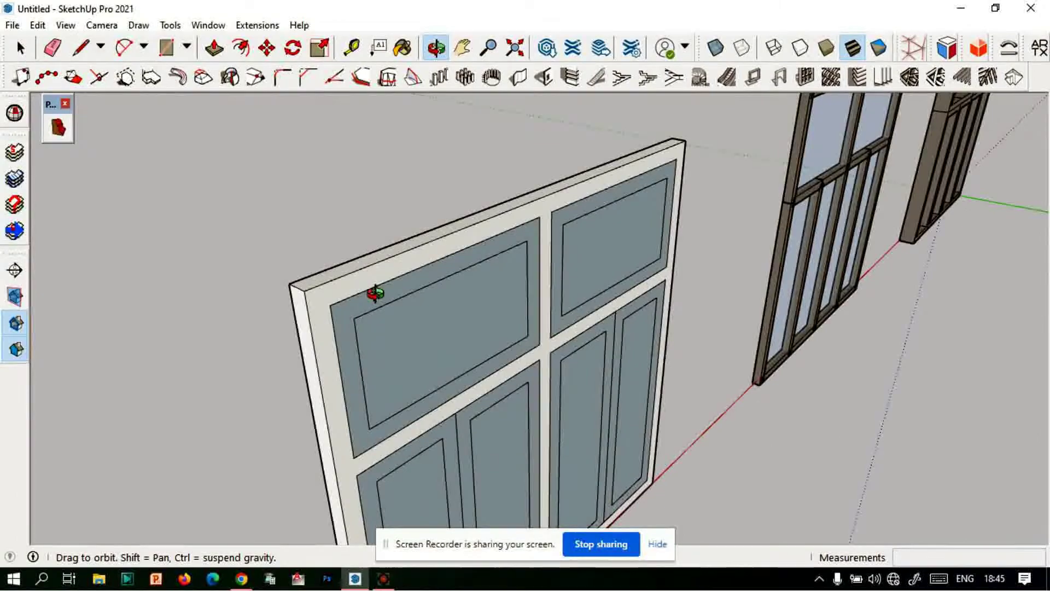
key(p)
scroll(328, 301, up, 2)
drag(328, 301, 335, 303)
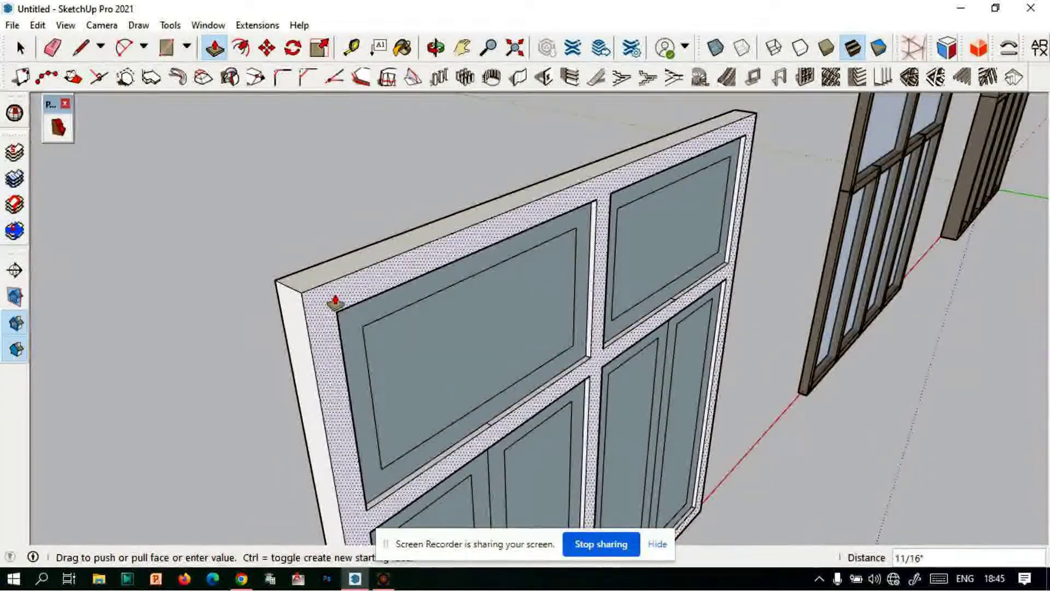
text(2.5)
key(Return)
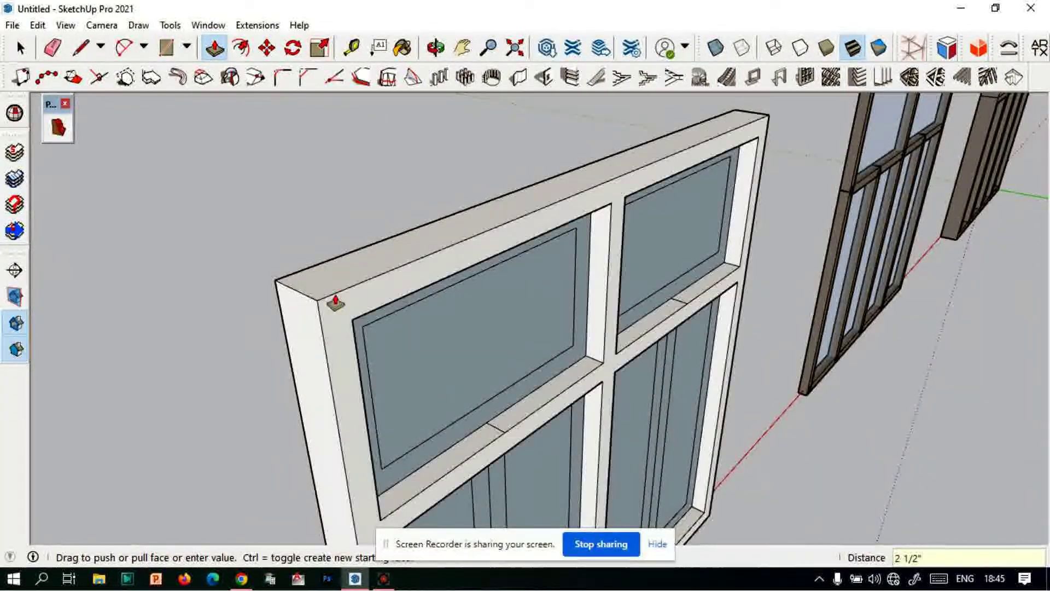
scroll(454, 208, up, 1)
- Extrude the upper sash frame face by 1 inch
key(o)
mouse_move(471, 128)
mouse_down()
mouse_move(520, 368)
mouse_move(830, 347)
mouse_move(552, 233)
mouse_up()
scroll(552, 233, up, 2)
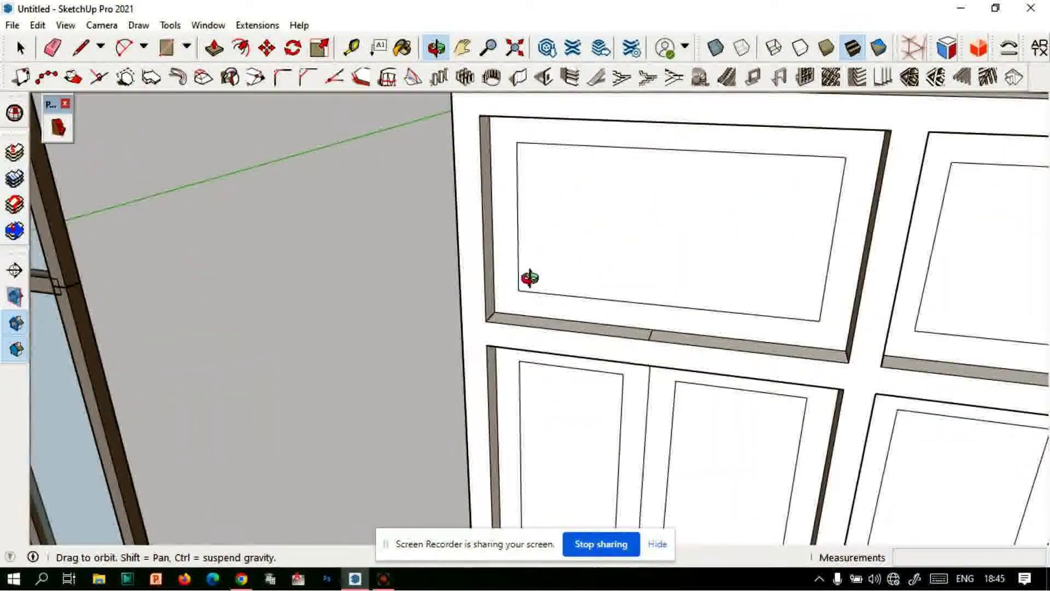
scroll(547, 251, up, 2)
key(p)
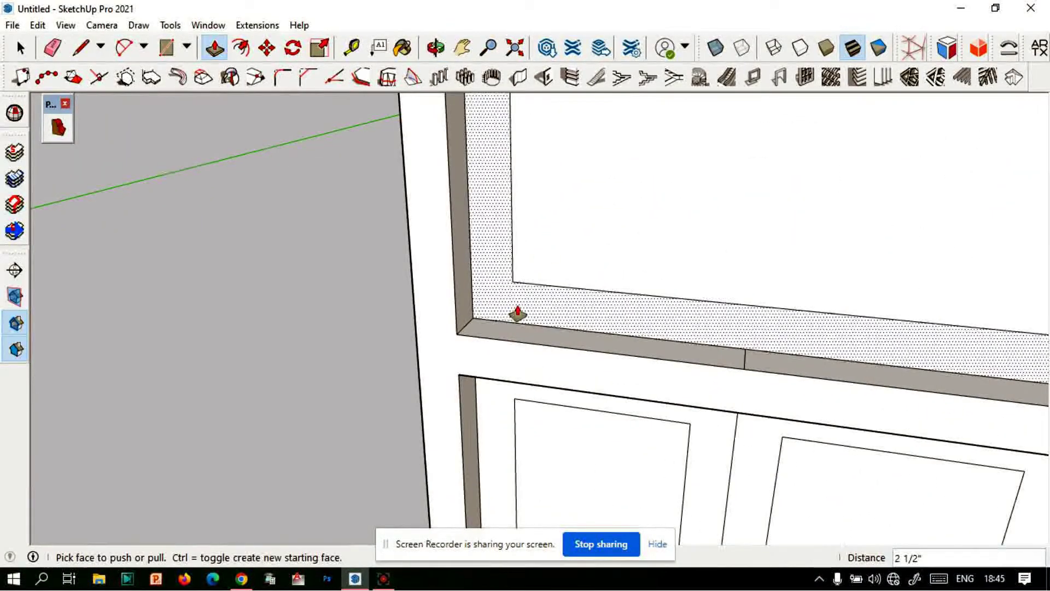
click(519, 313)
scroll(512, 320, up, 1)
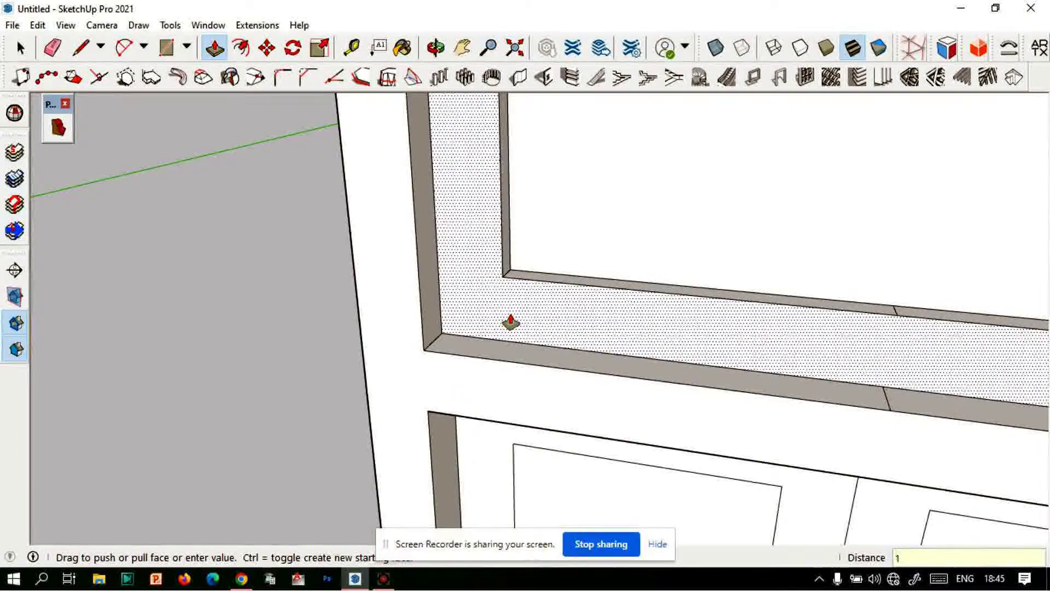
key(Return)
- Extrude the lower-left sash frame faces of the white window
scroll(510, 323, down, 5)
scroll(503, 305, up, 1)
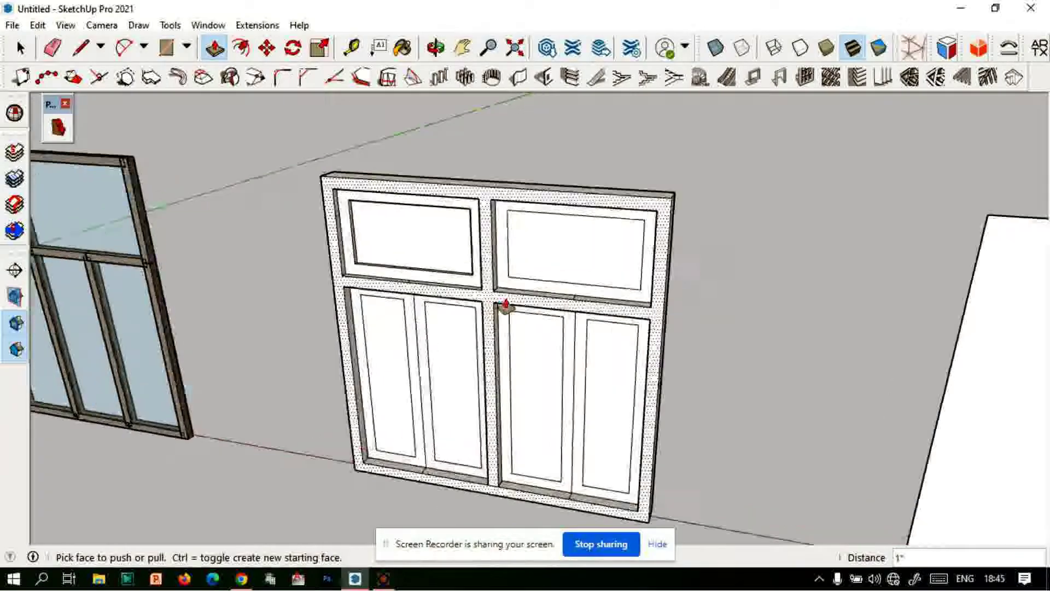
scroll(516, 286, up, 4)
scroll(286, 306, up, 3)
click(277, 293)
key(Escape)
click(289, 297)
scroll(306, 300, down, 3)
key(Escape)
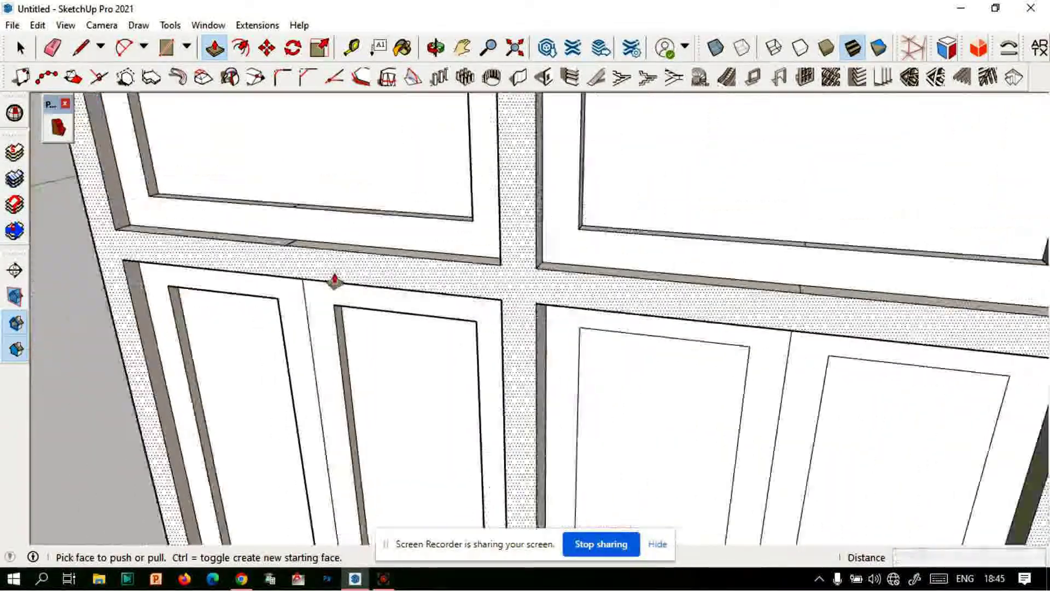
scroll(530, 350, up, 3)
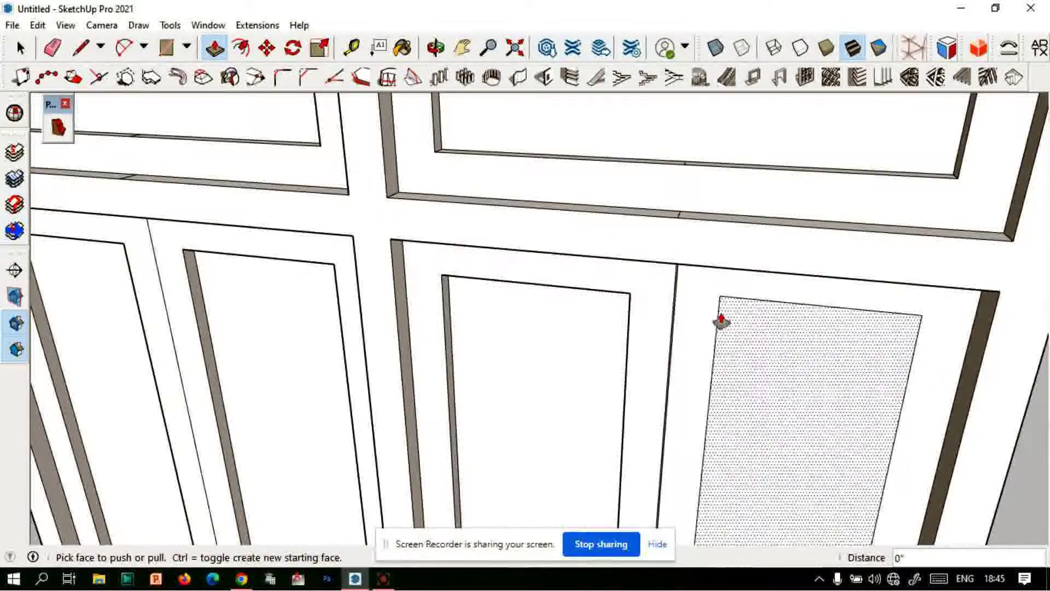
scroll(653, 307, down, 2)
scroll(652, 307, down, 3)
scroll(703, 244, down, 2)
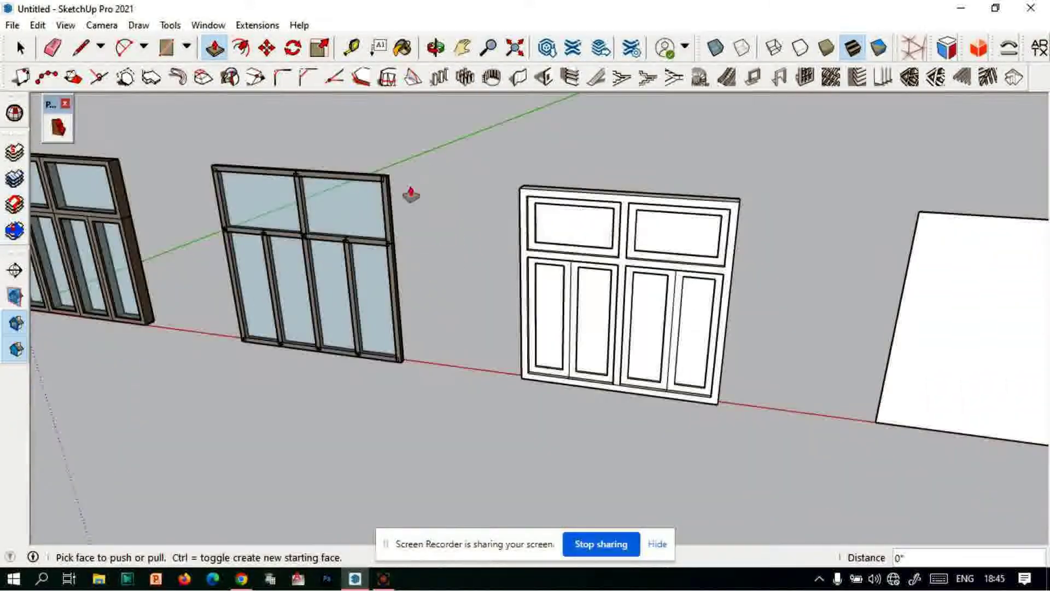
click(402, 50)
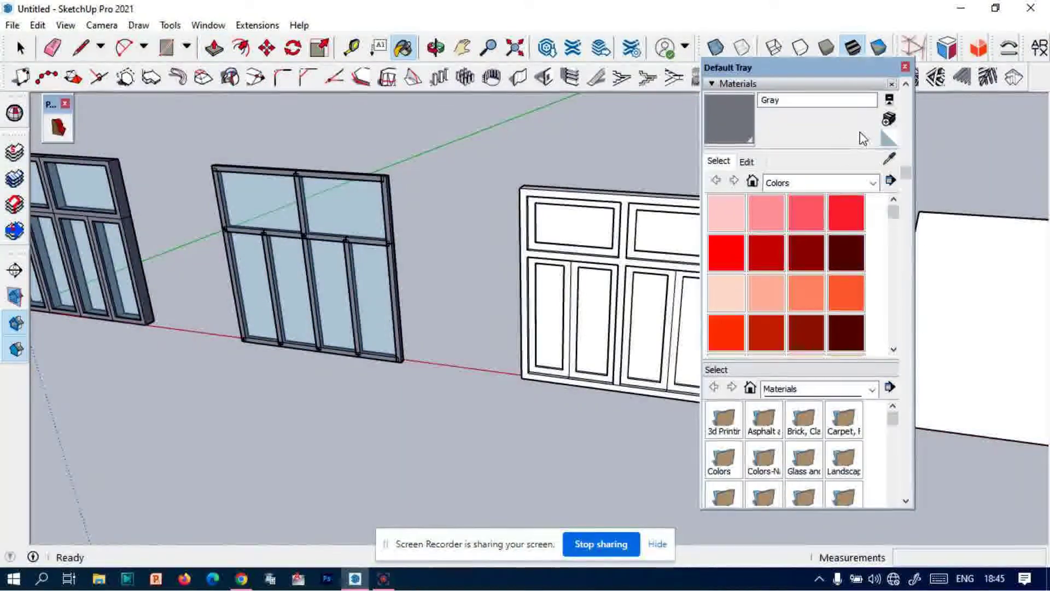
- Zoom in and out on the third window to check its gray frame
scroll(482, 201, up, 2)
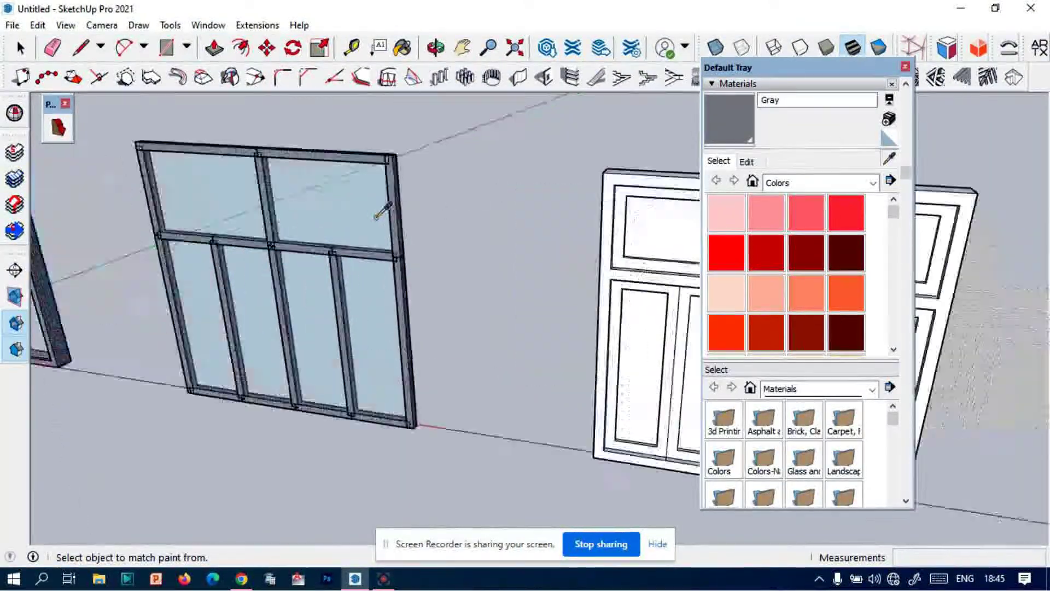
scroll(394, 212, up, 3)
scroll(331, 221, up, 1)
scroll(579, 204, up, 3)
scroll(543, 206, up, 2)
scroll(546, 206, down, 2)
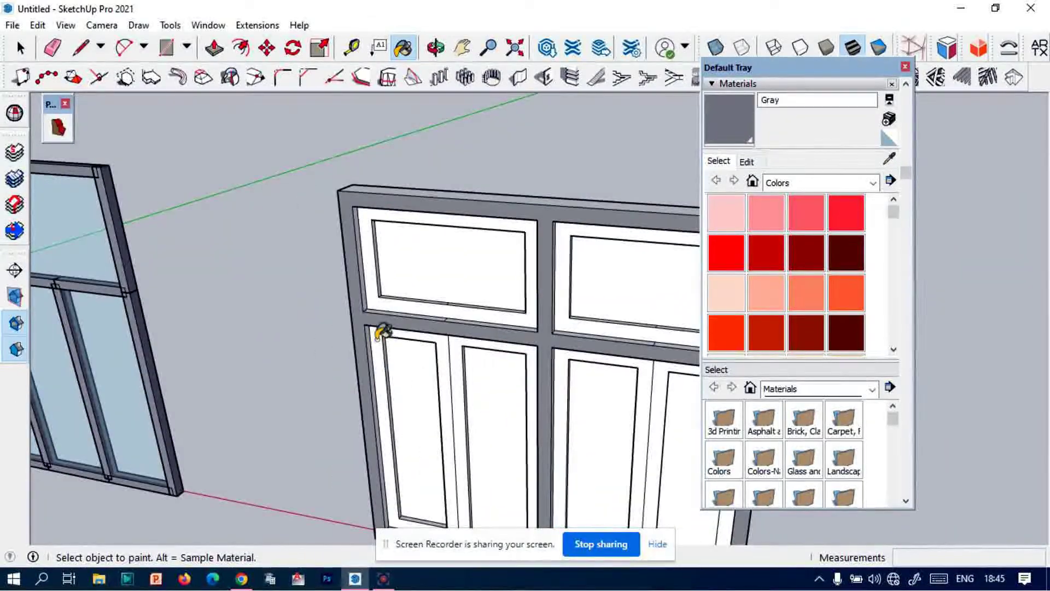
scroll(487, 234, down, 1)
scroll(516, 188, up, 2)
scroll(459, 188, down, 1)
scroll(457, 188, down, 2)
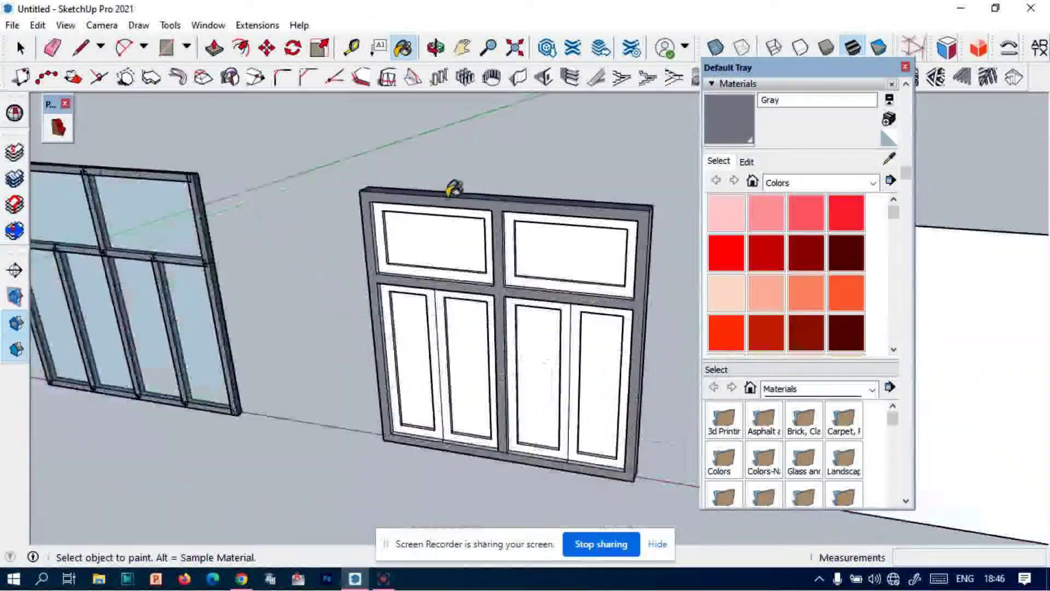
scroll(609, 375, up, 2)
scroll(406, 284, down, 2)
scroll(570, 343, up, 2)
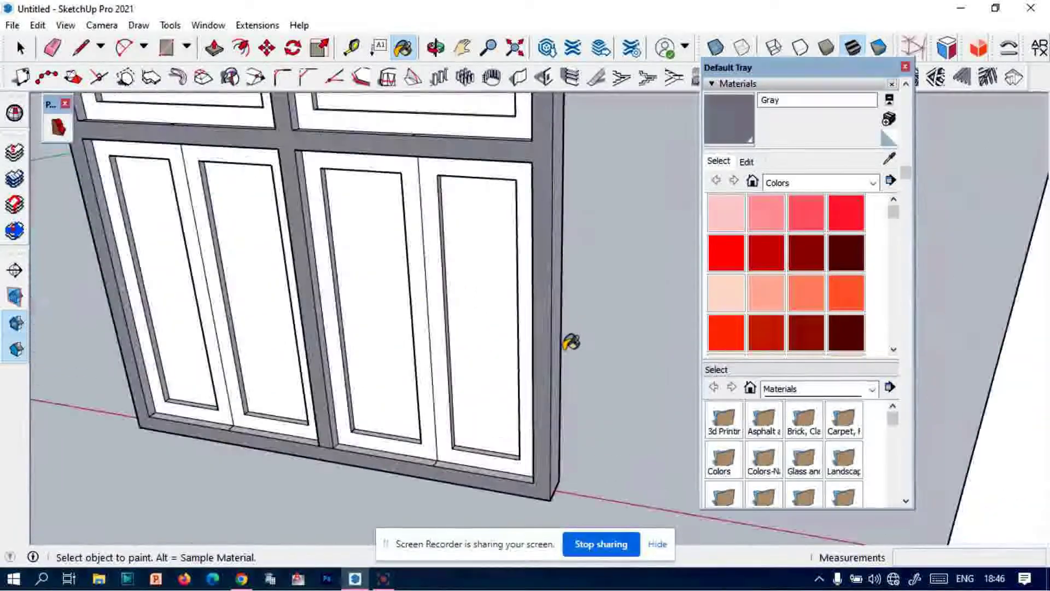
scroll(570, 343, up, 3)
scroll(563, 298, down, 5)
scroll(526, 229, down, 2)
- Orbit around the third window to inspect its side and frame
mouse_move(427, 207)
mouse_down()
mouse_move(583, 296)
mouse_move(476, 297)
mouse_move(496, 297)
mouse_up()
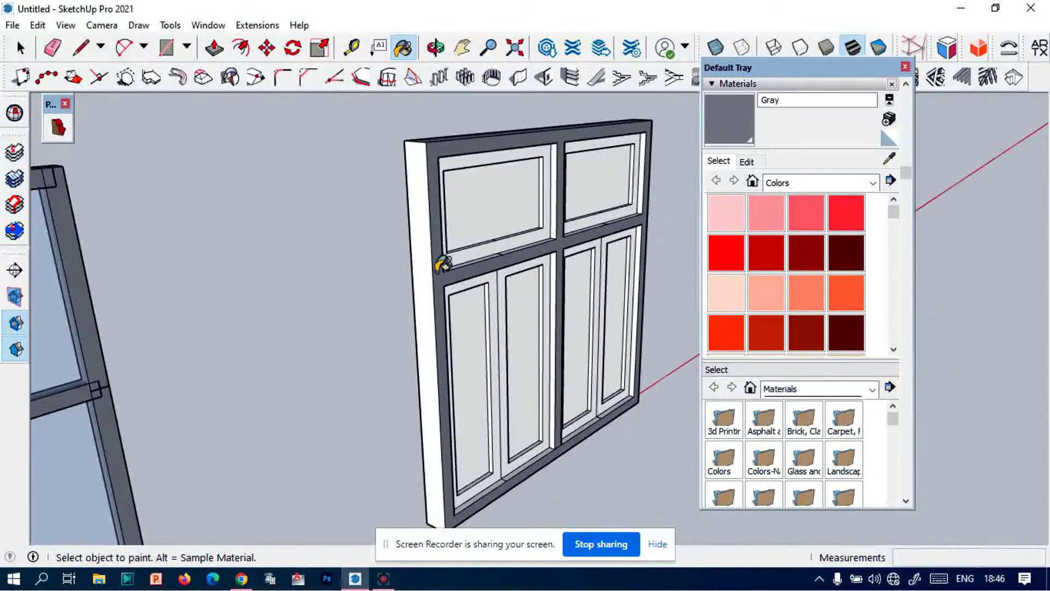
scroll(442, 246, down, 3)
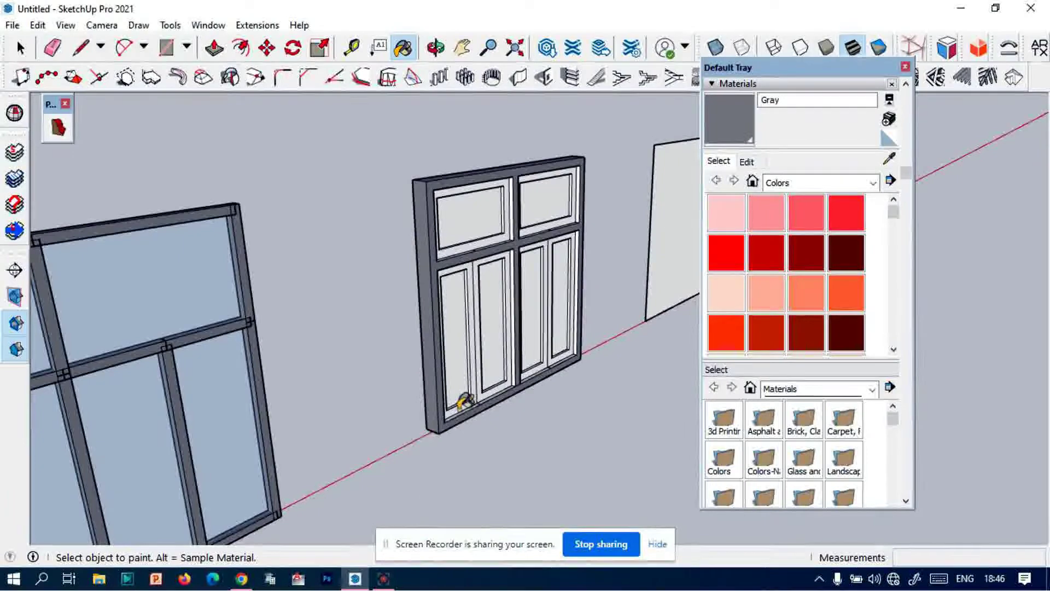
scroll(512, 337, up, 2)
scroll(519, 331, down, 2)
scroll(516, 164, up, 3)
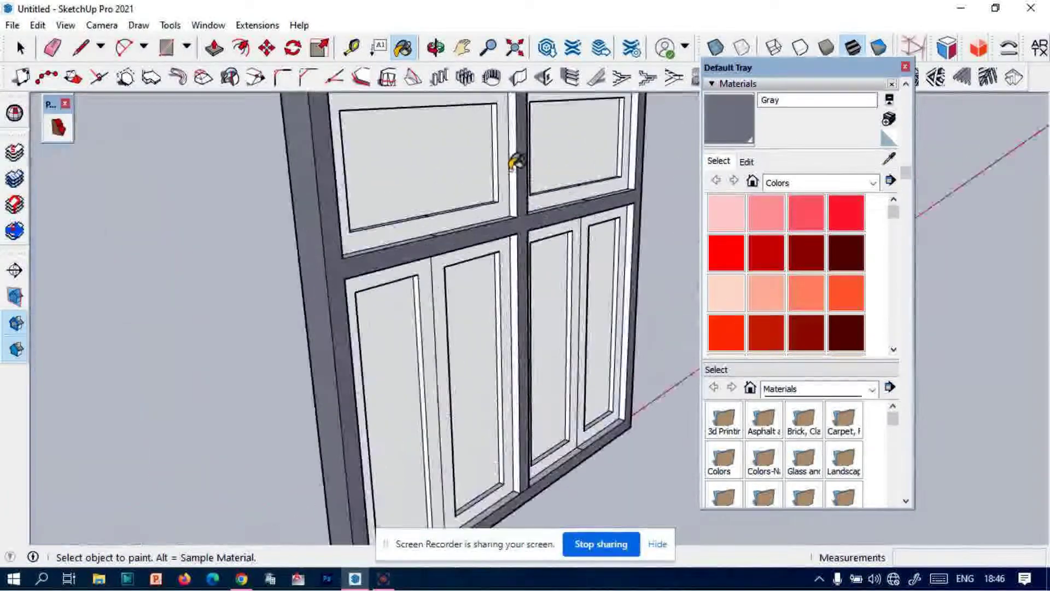
scroll(523, 163, up, 2)
scroll(512, 239, down, 5)
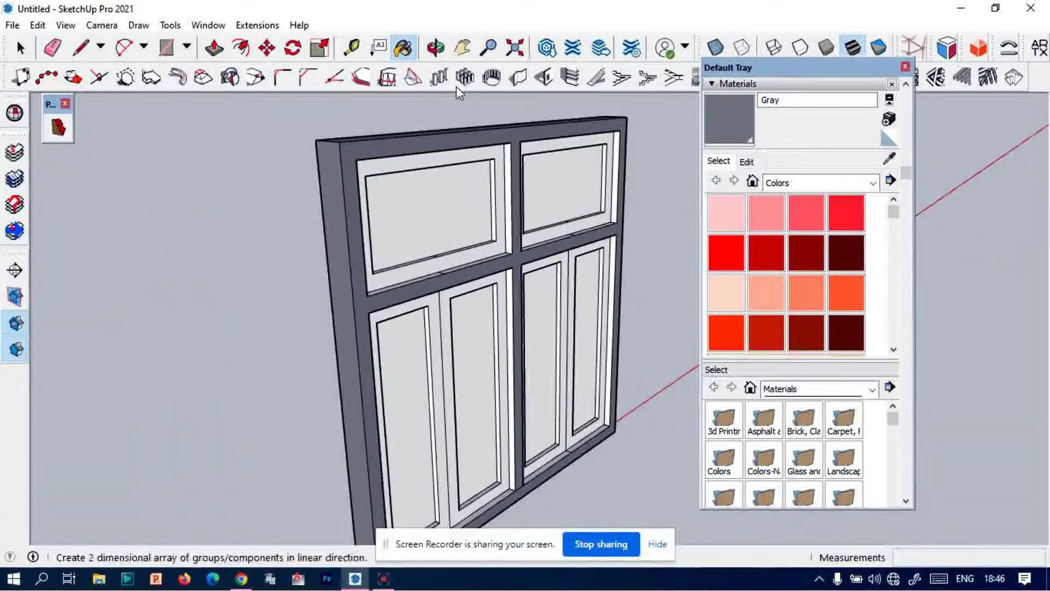
click(436, 48)
scroll(464, 235, down, 3)
drag(465, 234, 892, 334)
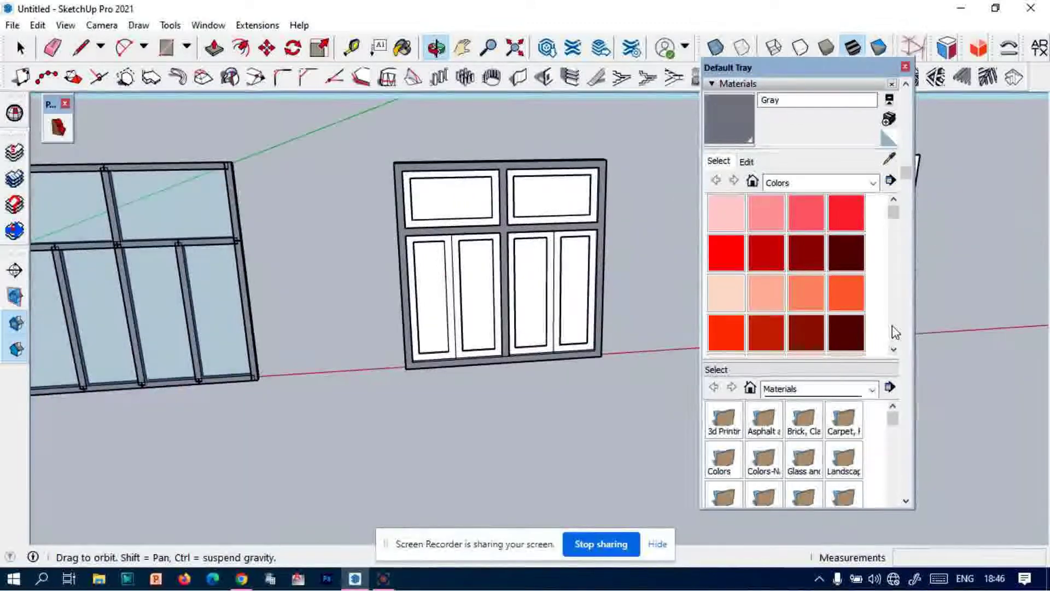
- Paint the two upper sash frames dark red Color B07
scroll(860, 257, up, 2)
click(805, 415)
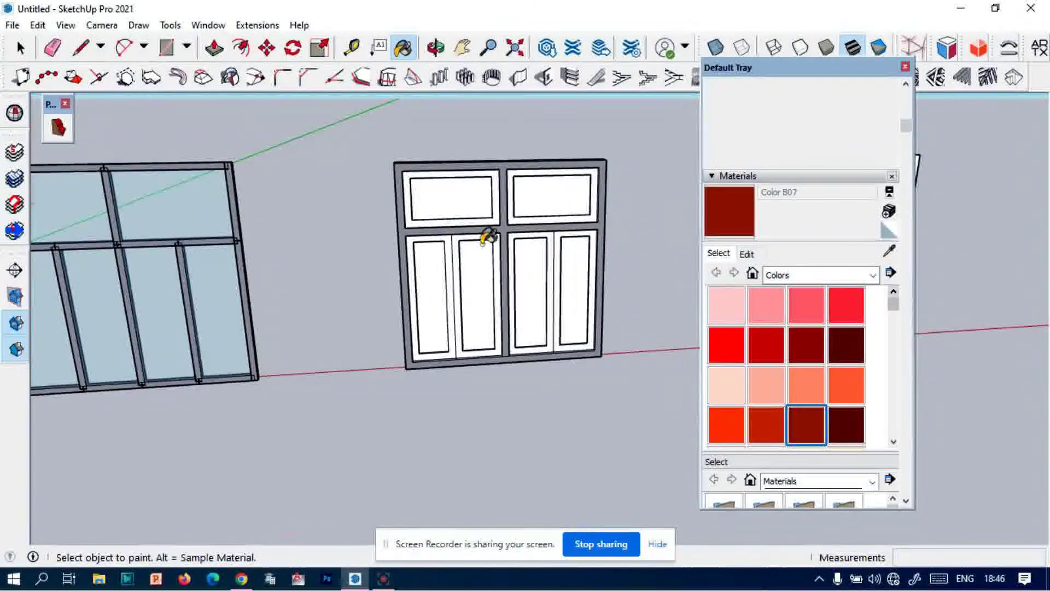
scroll(485, 230, up, 3)
scroll(502, 209, up, 2)
click(511, 199)
scroll(518, 195, down, 1)
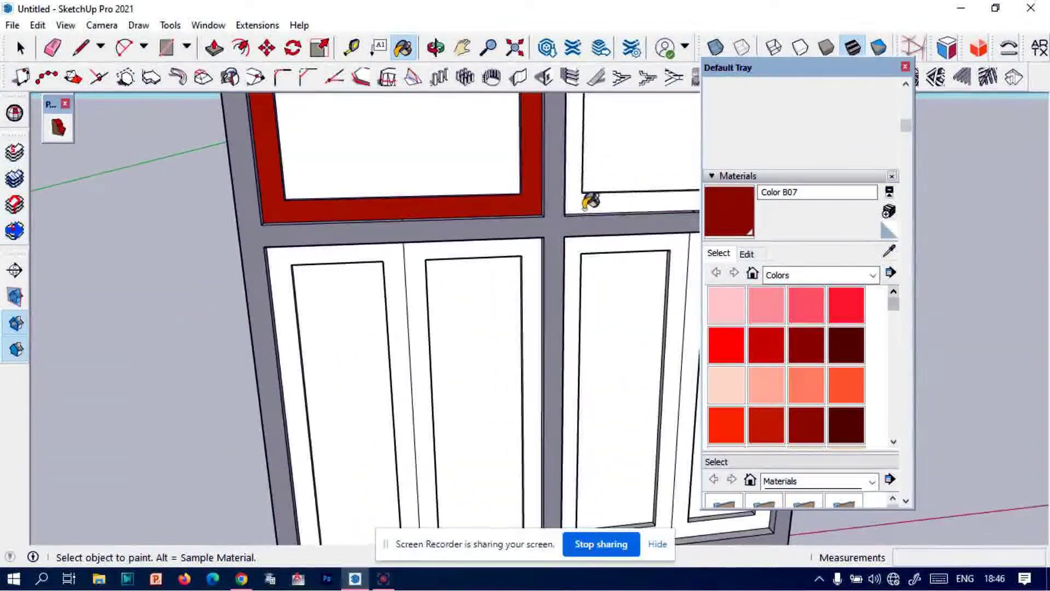
click(590, 199)
scroll(533, 241, down, 2)
scroll(533, 241, down, 2)
- Paint the lower-left, lower-right and right sash frames Color B07 as well
click(417, 236)
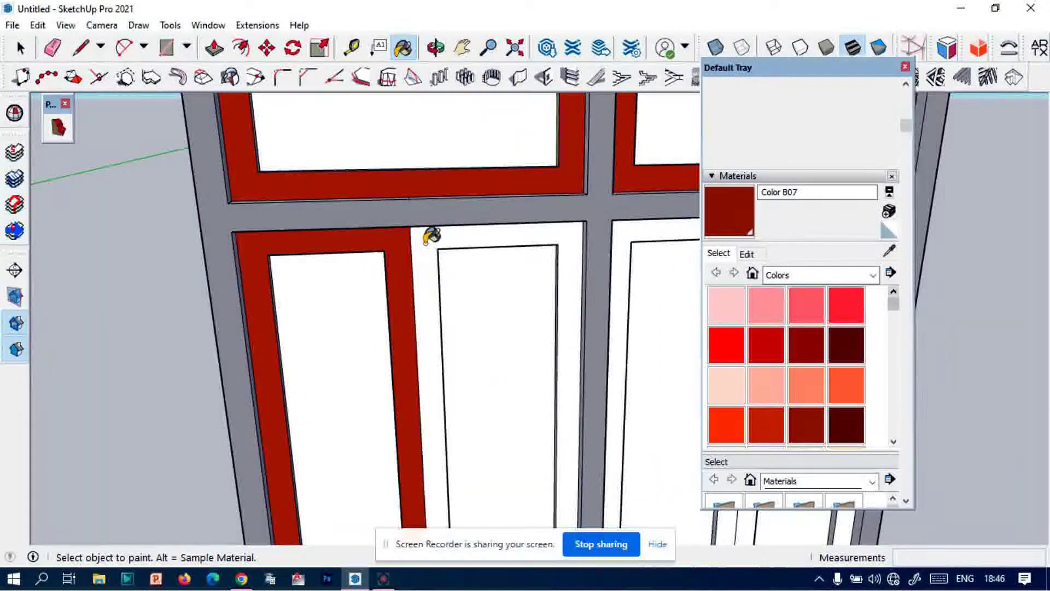
click(431, 237)
scroll(431, 237, down, 2)
scroll(517, 275, up, 2)
click(502, 219)
scroll(445, 227, down, 1)
scroll(503, 219, up, 1)
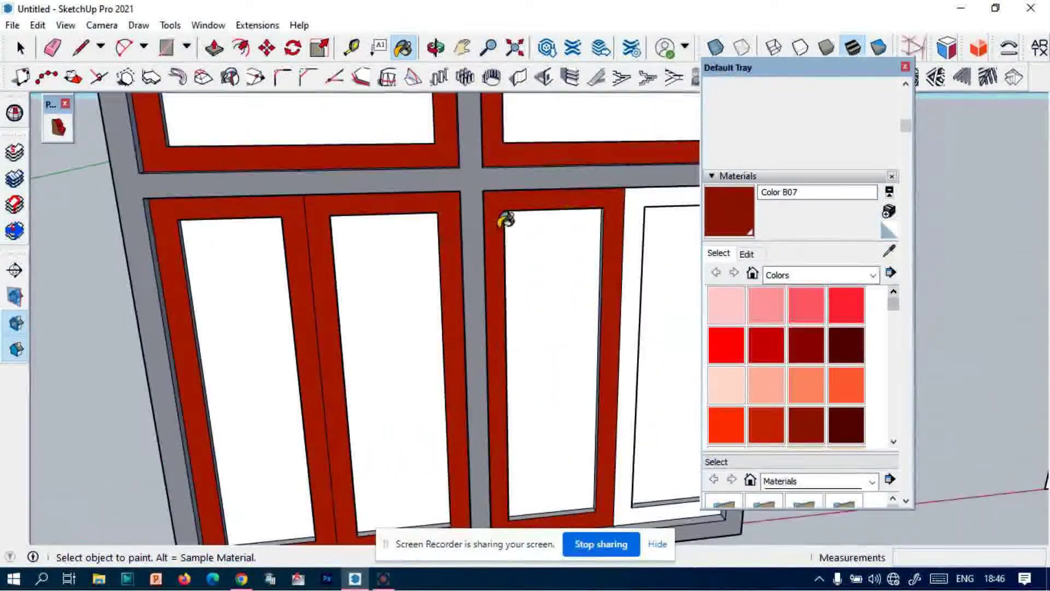
click(630, 207)
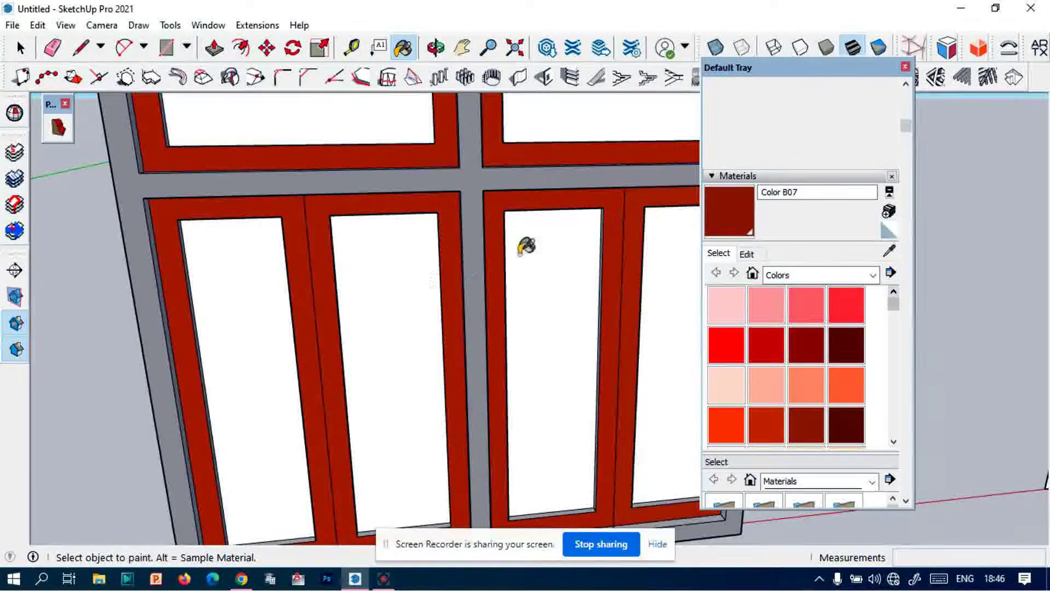
scroll(528, 242, down, 3)
scroll(441, 223, down, 1)
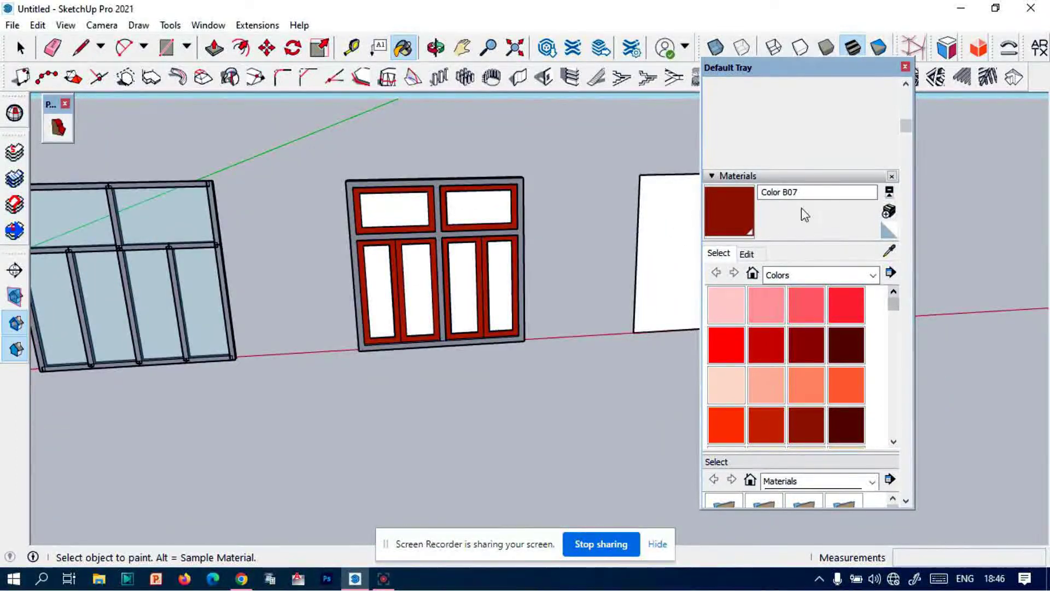
- Sample Glass from an existing pane and apply it to six panes of the third window
click(177, 209)
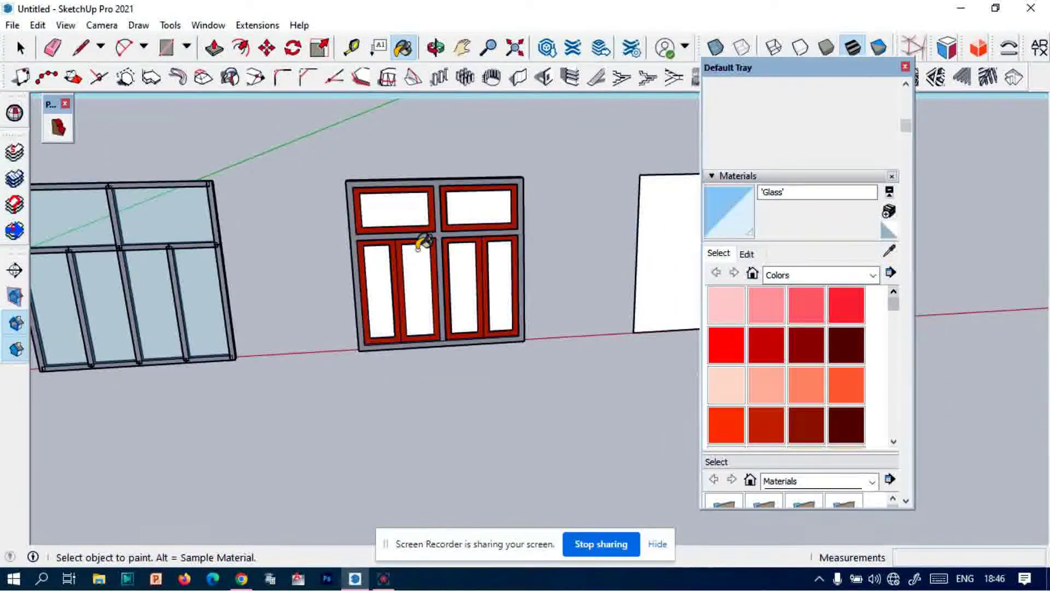
scroll(417, 230, up, 2)
click(419, 205)
click(422, 273)
click(478, 272)
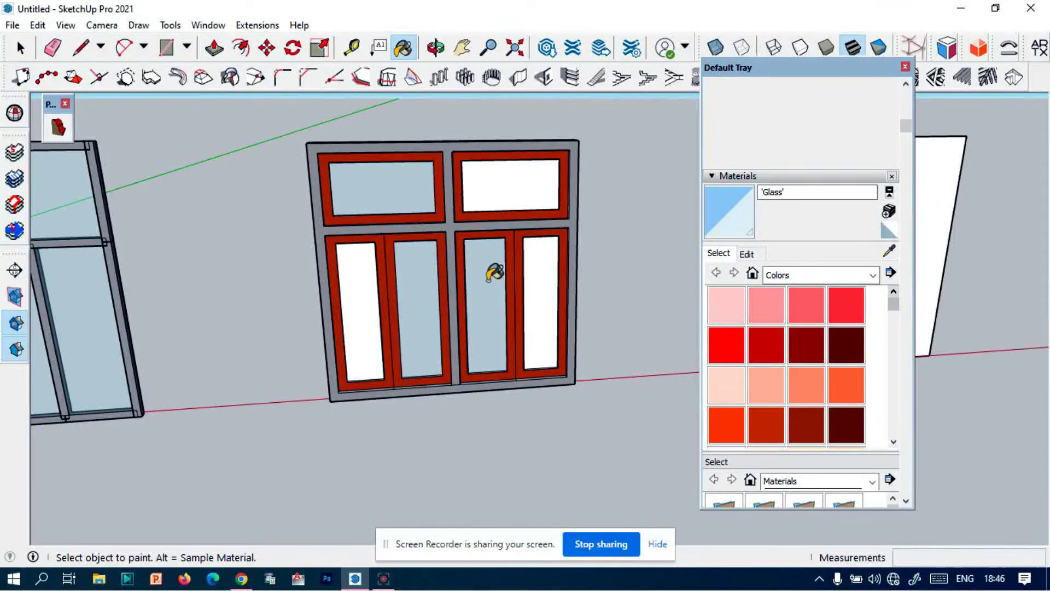
click(538, 265)
click(510, 191)
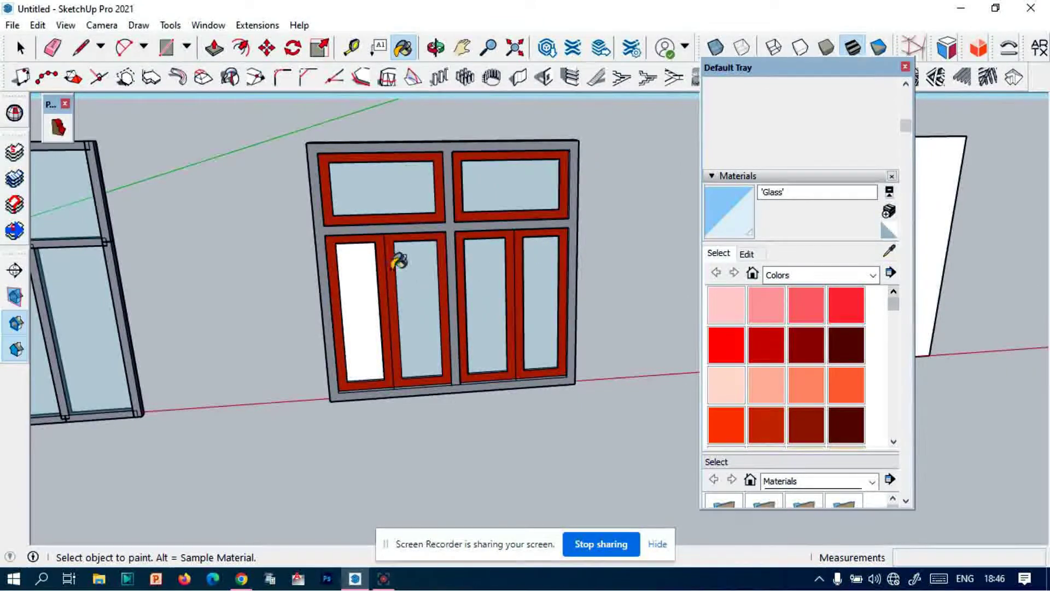
click(372, 282)
scroll(476, 284, down, 3)
scroll(506, 280, down, 3)
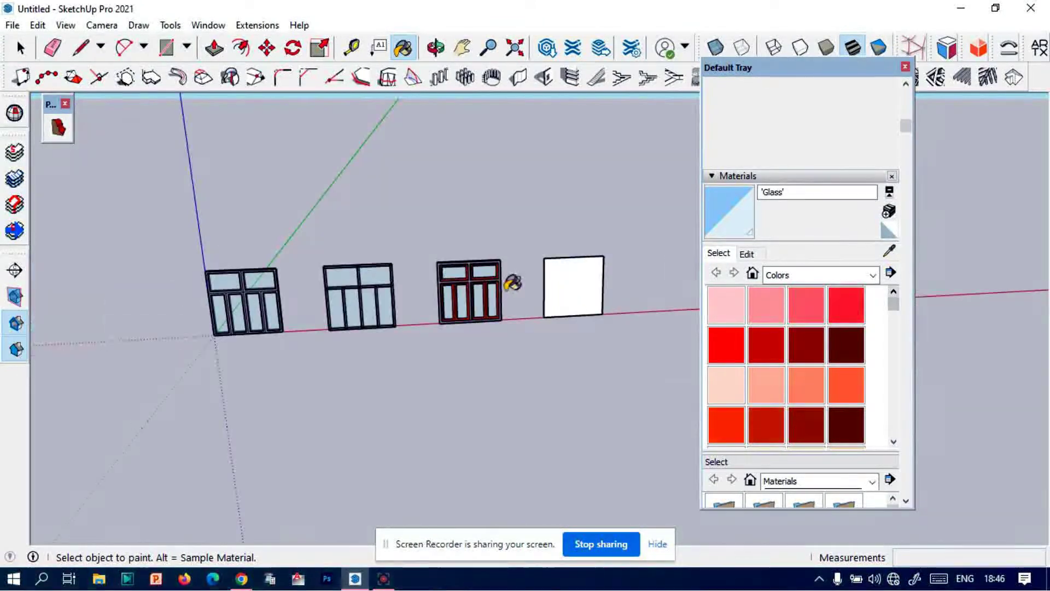
- Orbit and zoom the view to face the red window and the blank fourth panel
mouse_move(502, 260)
mouse_down()
mouse_move(298, 241)
mouse_move(511, 274)
mouse_up()
scroll(424, 281, up, 3)
scroll(628, 290, up, 2)
scroll(628, 290, down, 3)
mouse_move(150, 338)
mouse_down()
mouse_move(344, 351)
mouse_move(502, 300)
mouse_up()
scroll(151, 376, up, 2)
scroll(151, 377, down, 2)
mouse_move(176, 356)
mouse_down()
mouse_move(614, 296)
mouse_move(520, 312)
mouse_up()
scroll(428, 344, up, 2)
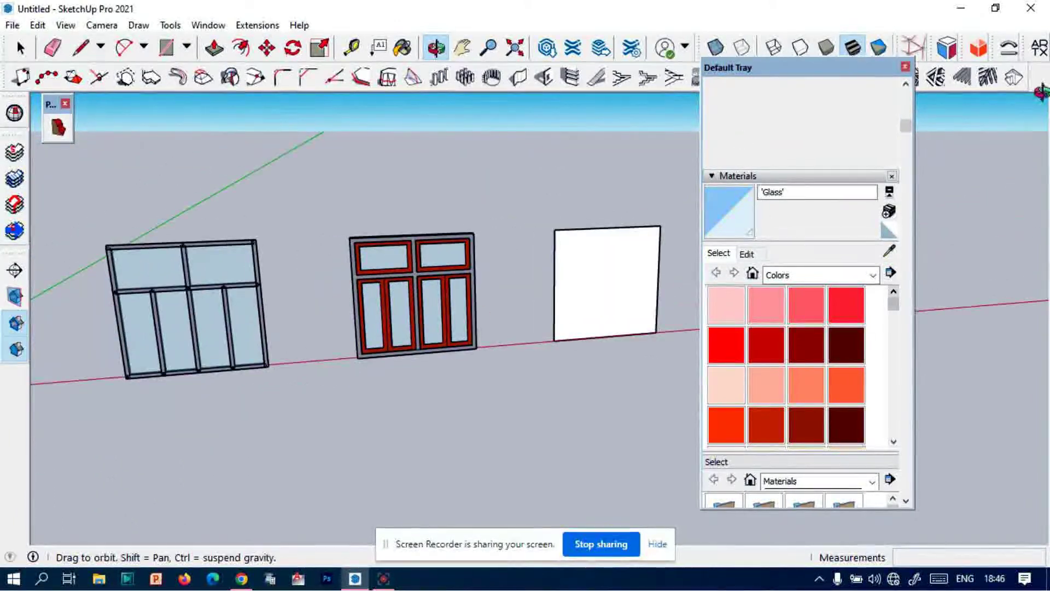
- Close the Default Tray, zoom in on the white face, and open 1001bit Window Frame settings
click(906, 66)
scroll(625, 244, down, 3)
scroll(614, 267, down, 2)
mouse_move(614, 268)
mouse_down()
mouse_move(653, 284)
mouse_move(481, 265)
mouse_up()
scroll(630, 263, up, 3)
scroll(630, 263, down, 3)
scroll(638, 213, up, 3)
scroll(624, 253, down, 2)
scroll(599, 213, up, 1)
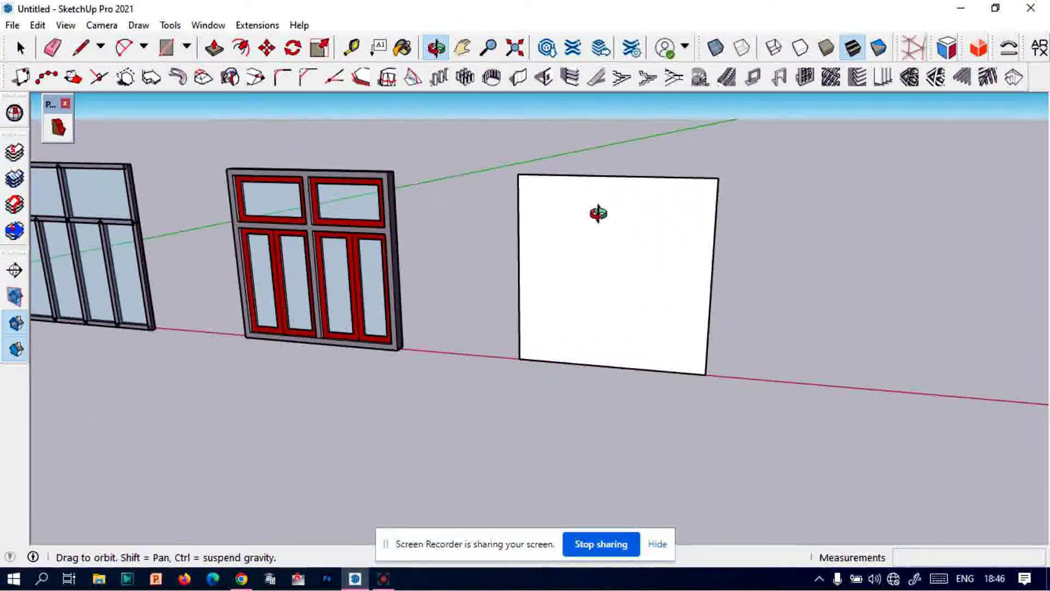
scroll(598, 213, up, 2)
scroll(635, 262, down, 2)
scroll(661, 274, up, 2)
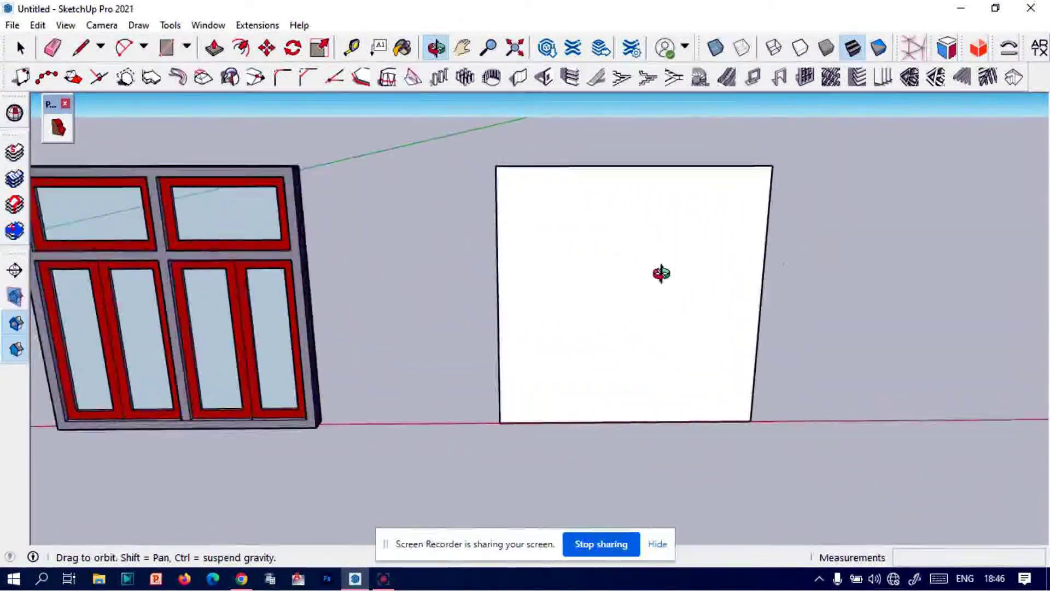
scroll(661, 274, up, 1)
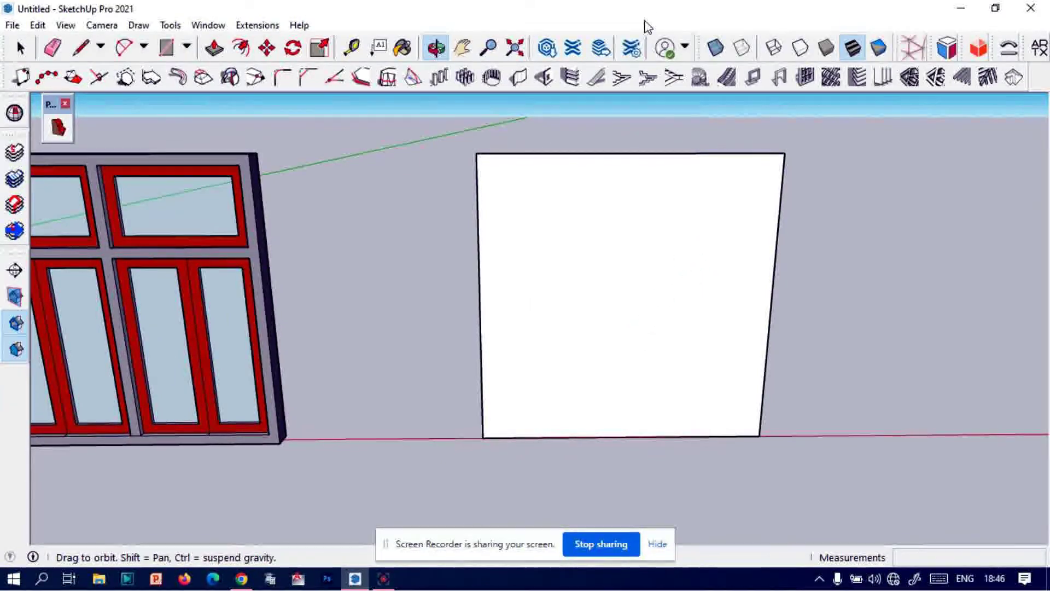
click(759, 84)
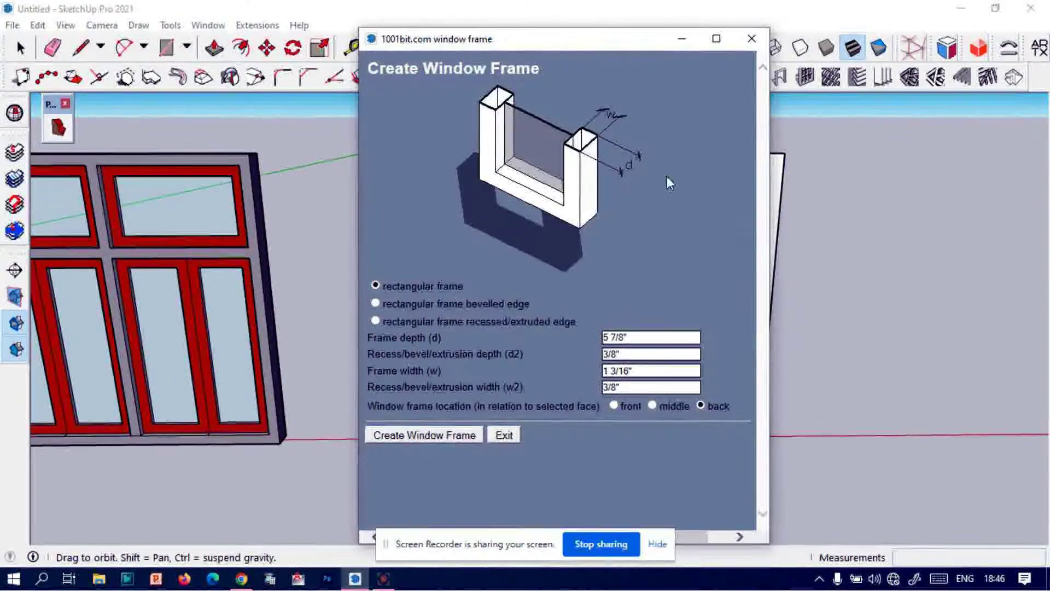
- Create a 1001bit window frame on the white face with 5" depth and width 2
drag(639, 338, 563, 334)
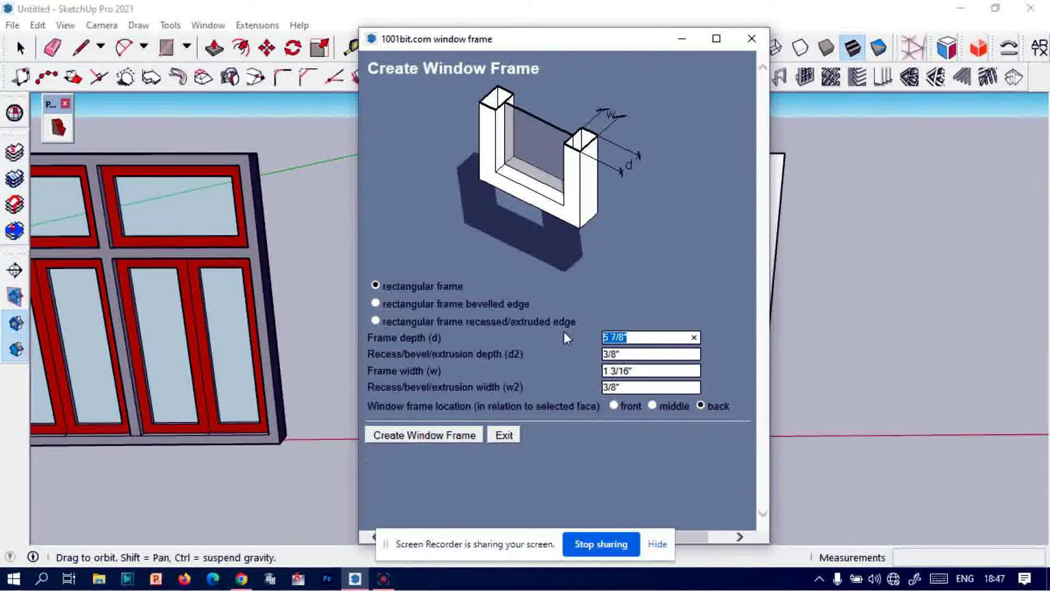
text(5")
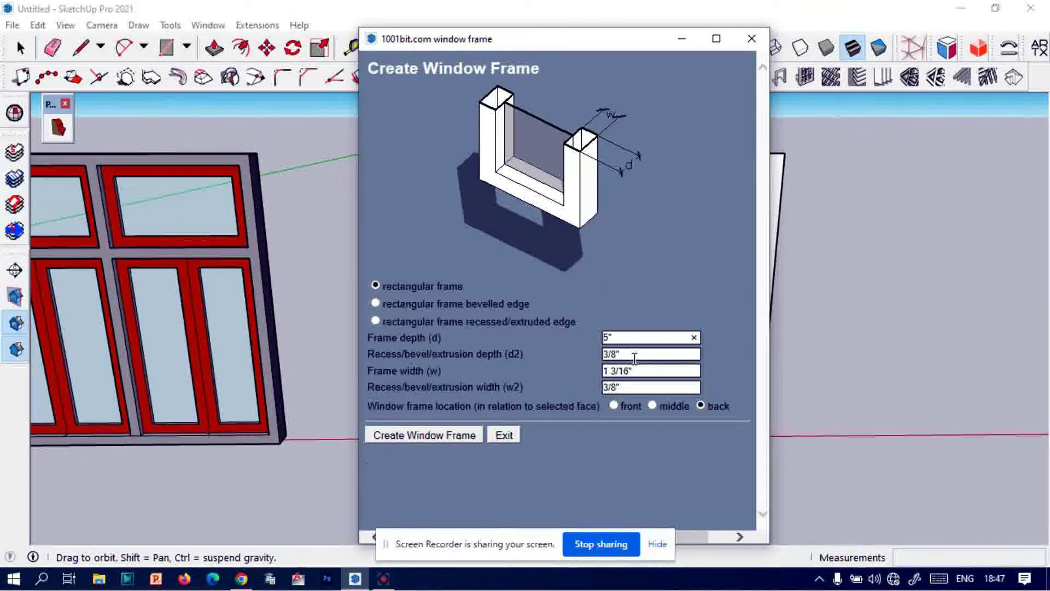
drag(635, 358, 584, 364)
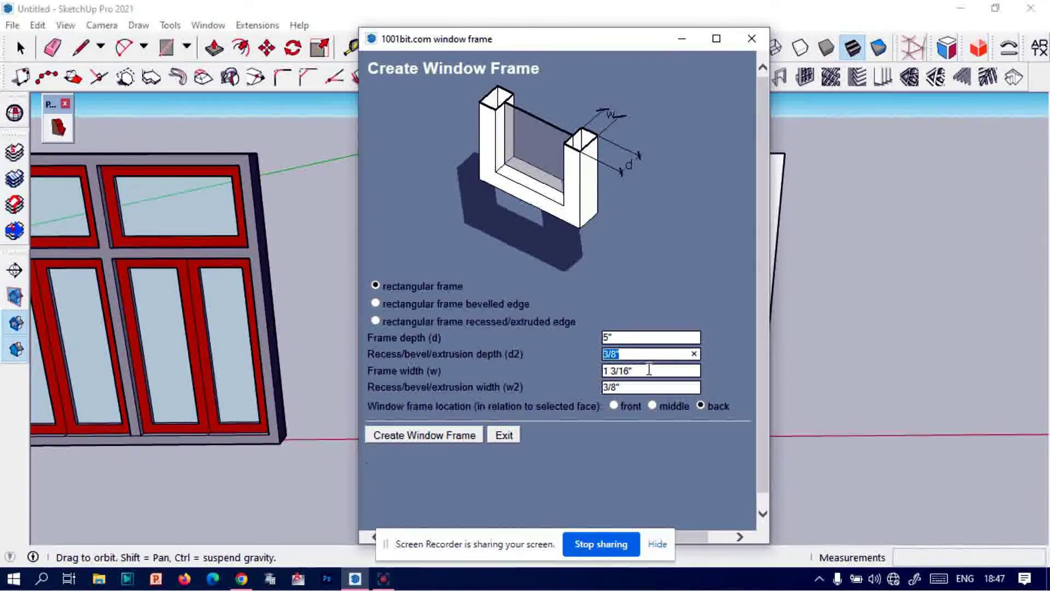
key(Tab)
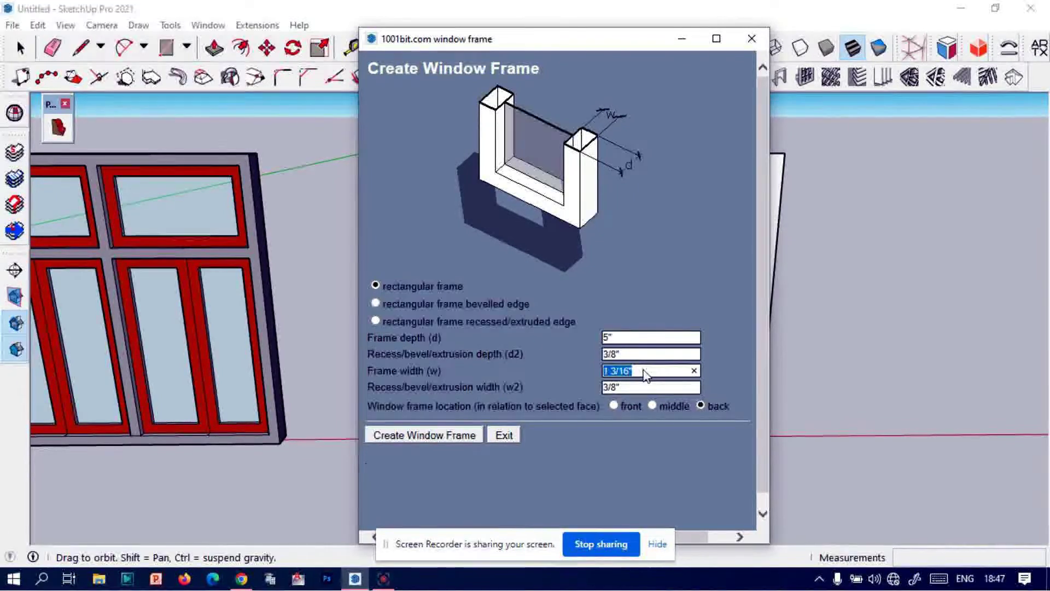
text(2.5)
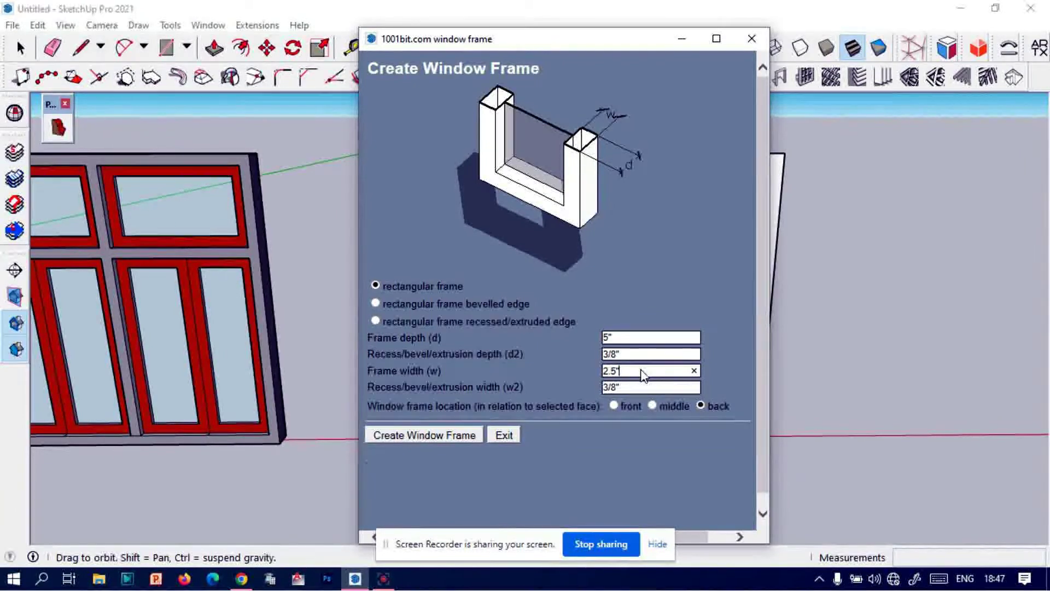
click(436, 436)
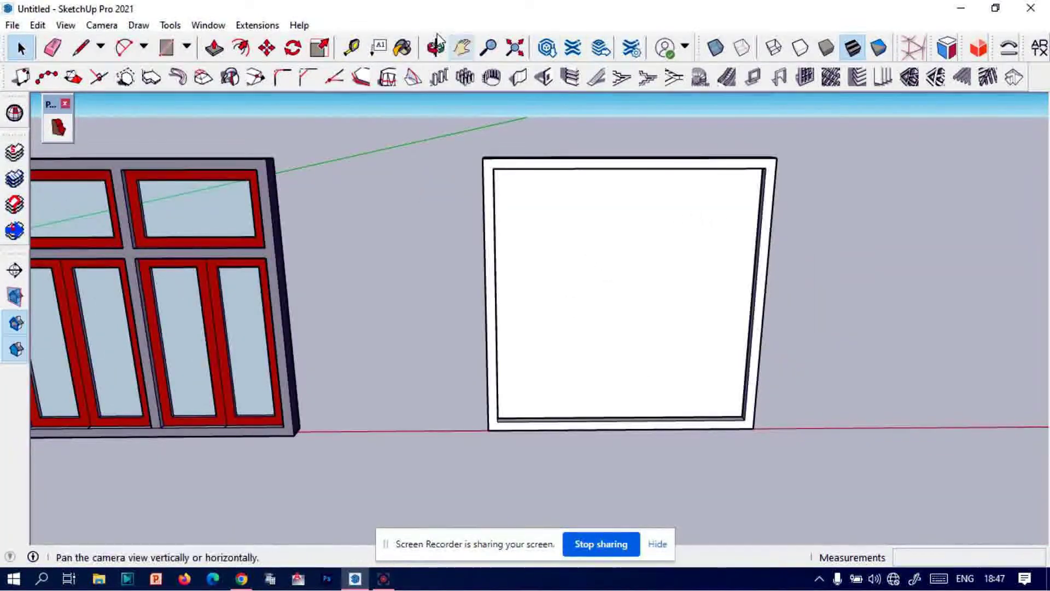
click(436, 47)
mouse_move(629, 246)
mouse_down()
mouse_move(813, 289)
mouse_move(1043, 307)
mouse_move(629, 307)
mouse_move(591, 286)
mouse_move(659, 229)
mouse_up()
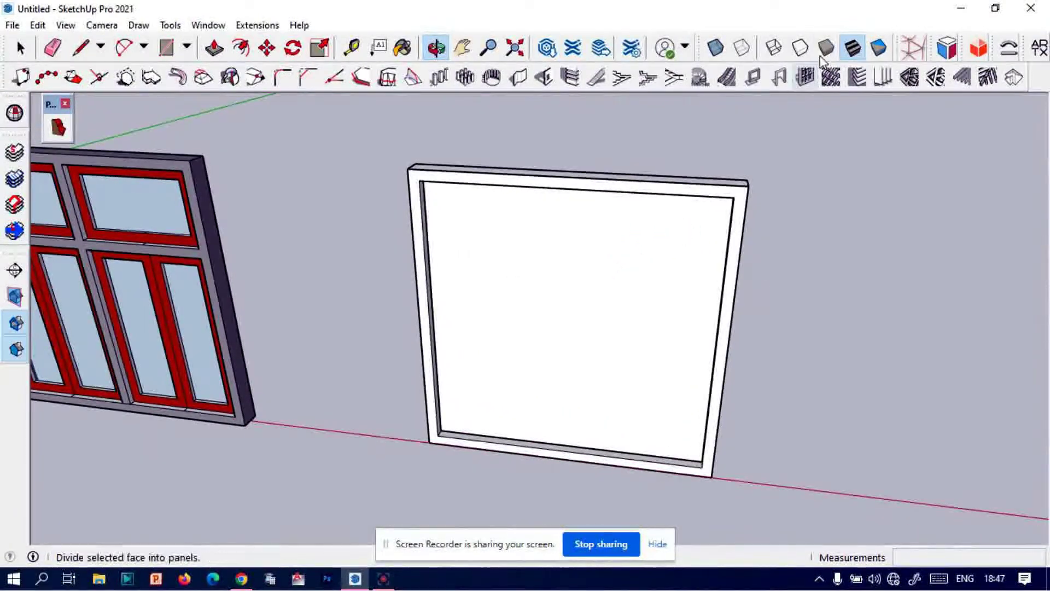
- Use Panel Divider to split the frame into 2 rows by 3 columns of glass panes
click(803, 77)
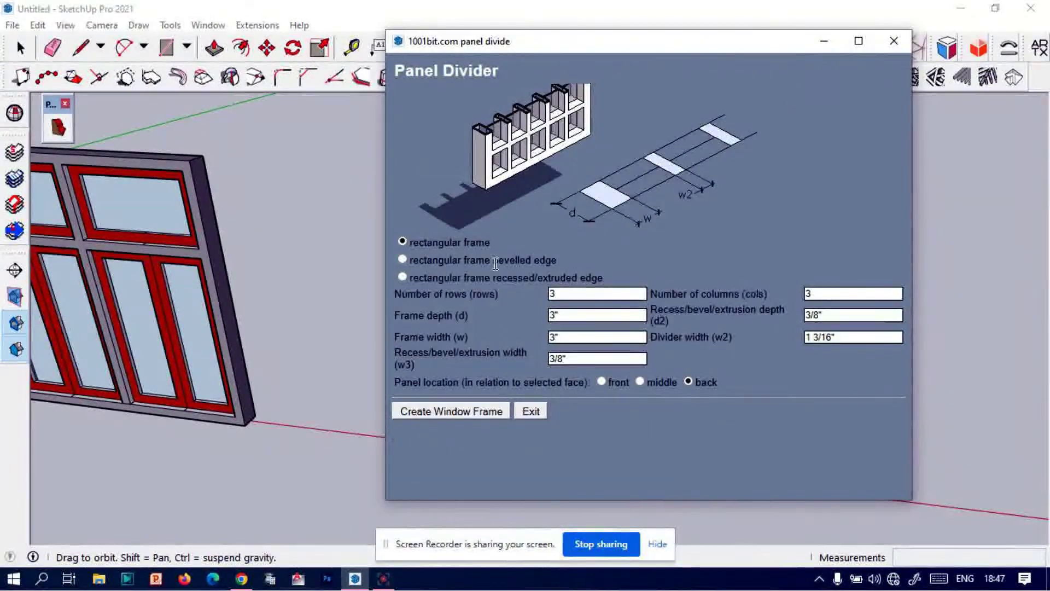
click(553, 294)
key(BackSpace)
text(2)
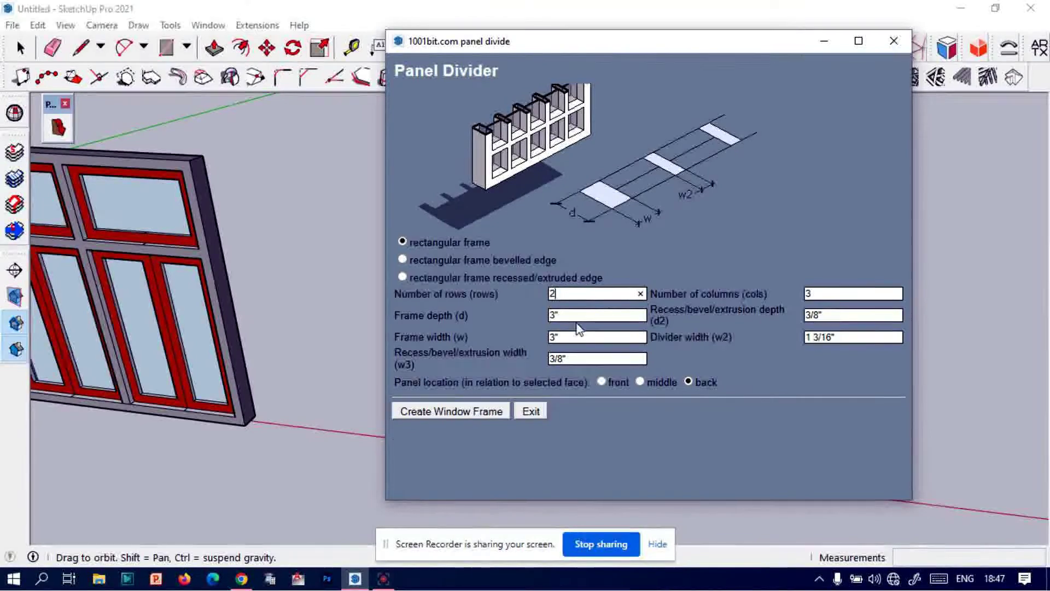
text(2)
double_click(574, 338)
text(")
click(465, 410)
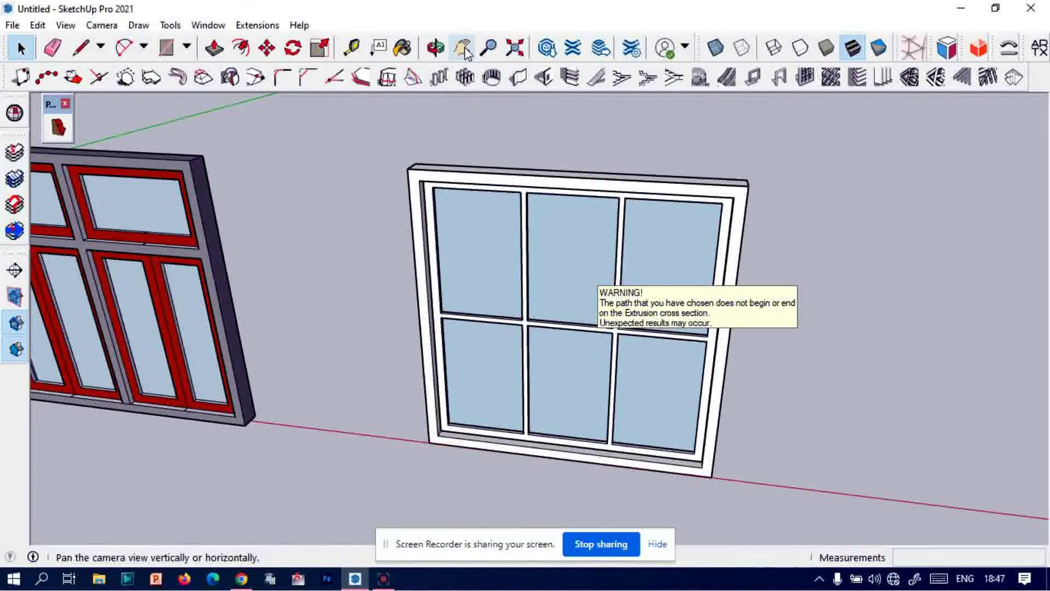
click(436, 48)
- Enter the fourth window group for editing and select its top-left pane
mouse_move(471, 192)
mouse_down()
mouse_move(627, 102)
mouse_move(574, 284)
mouse_move(615, 319)
mouse_move(565, 338)
mouse_move(551, 268)
mouse_up()
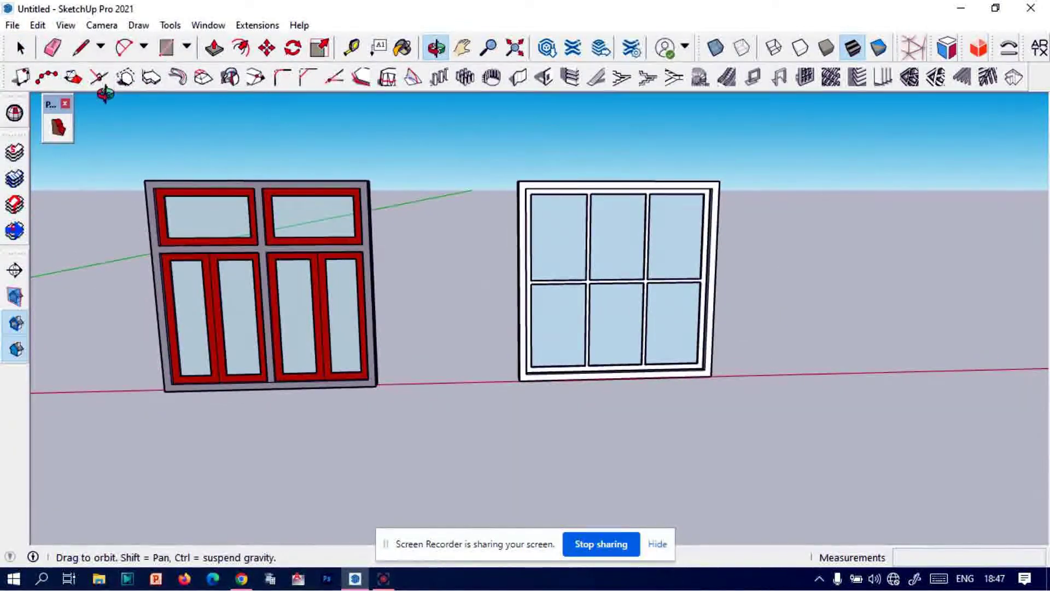
click(21, 48)
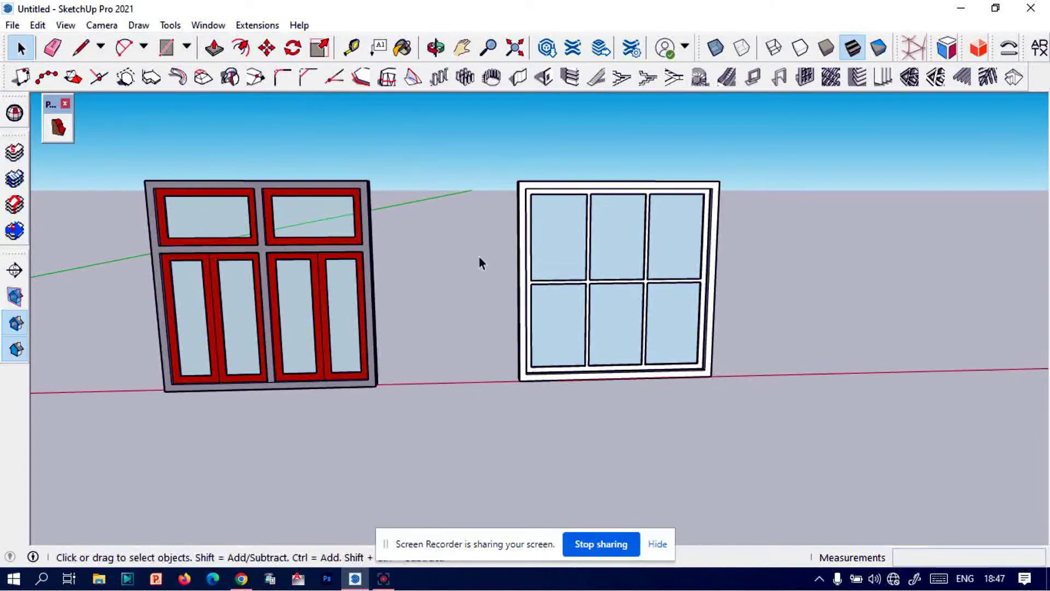
scroll(563, 281, up, 3)
double_click(548, 230)
triple_click(550, 232)
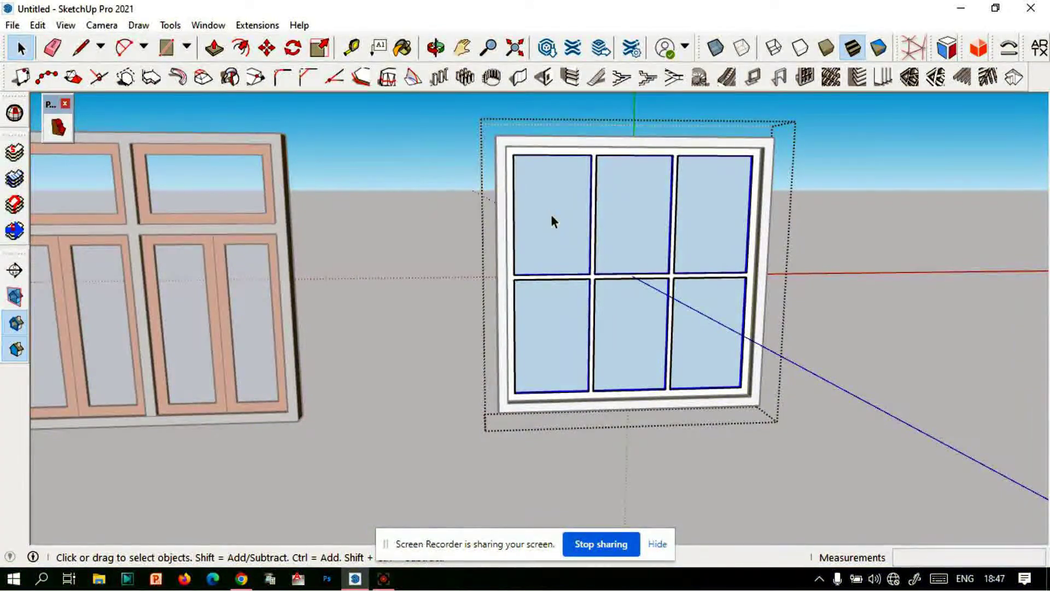
middle_drag(553, 233, 555, 232)
scroll(554, 234, down, 2)
click(553, 234)
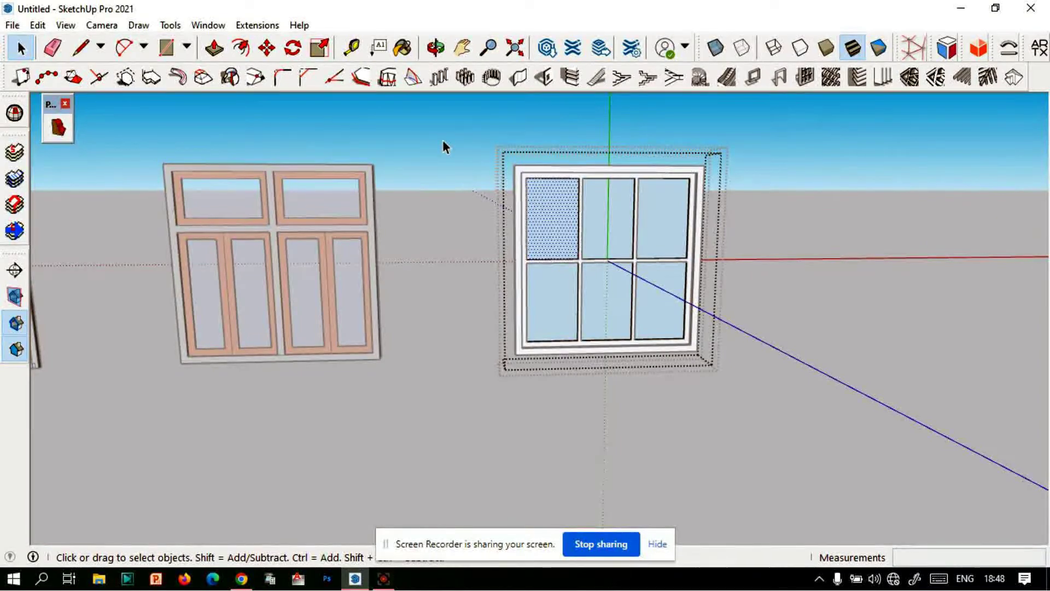
- Sample the third window's glass and paint each of the fourth window's panes with it
key(b)
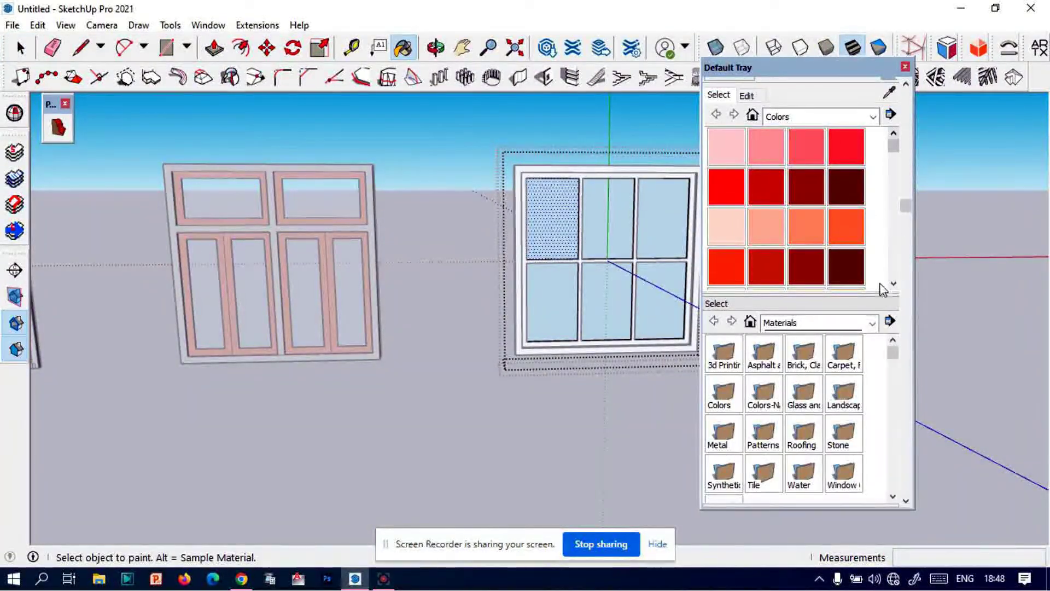
click(890, 94)
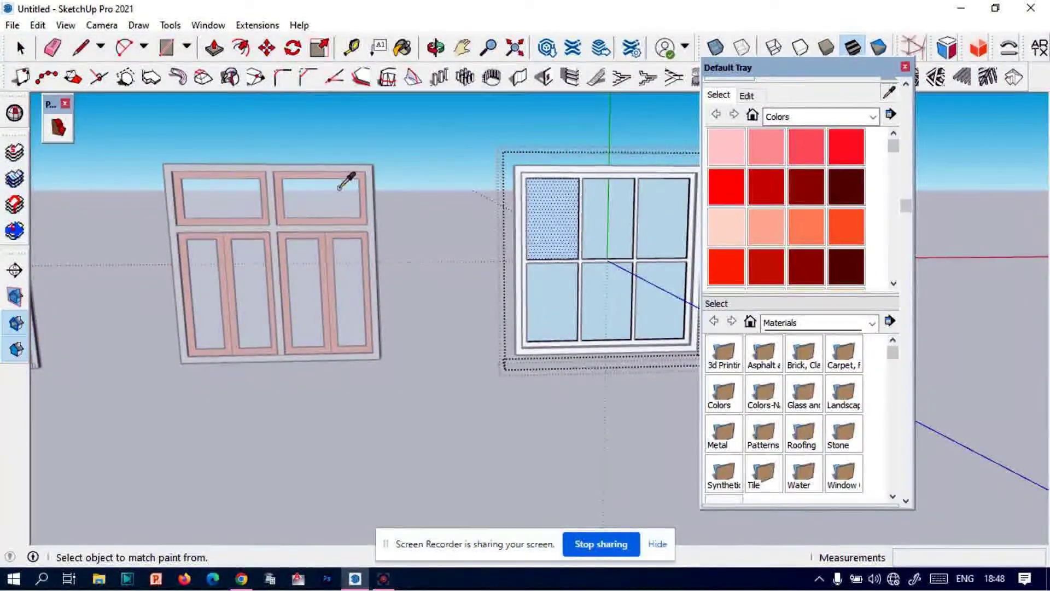
click(343, 178)
scroll(520, 206, up, 1)
scroll(557, 216, up, 2)
scroll(593, 222, up, 1)
scroll(596, 302, up, 1)
click(610, 206)
click(610, 311)
click(539, 321)
scroll(654, 237, down, 1)
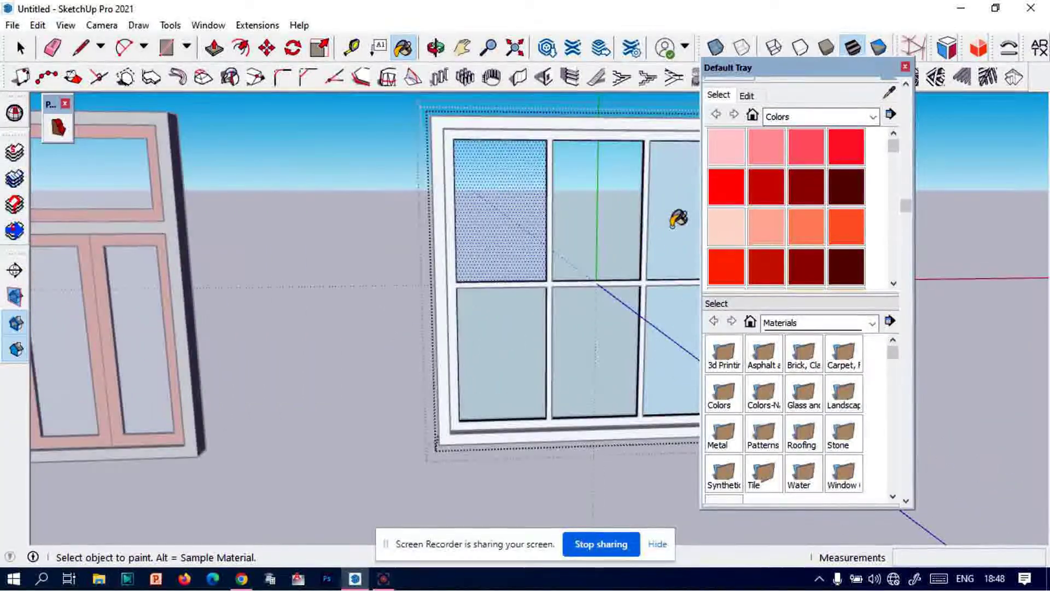
click(678, 215)
scroll(541, 241, down, 1)
scroll(639, 327, up, 2)
scroll(394, 293, down, 1)
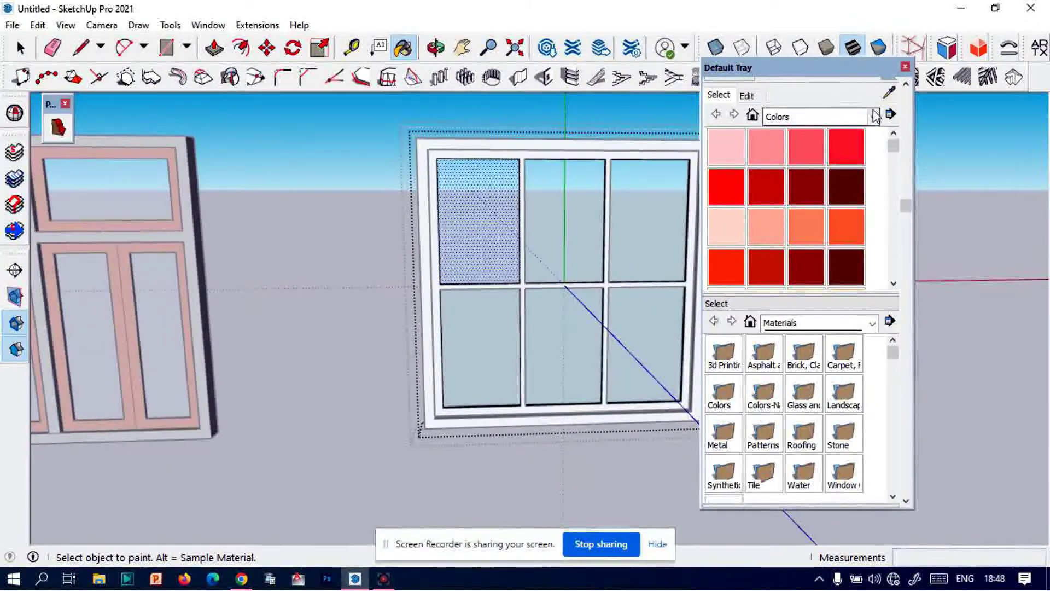
- Clear the selection, exit the fourth window's edit context, then re-enter it
key(alt)
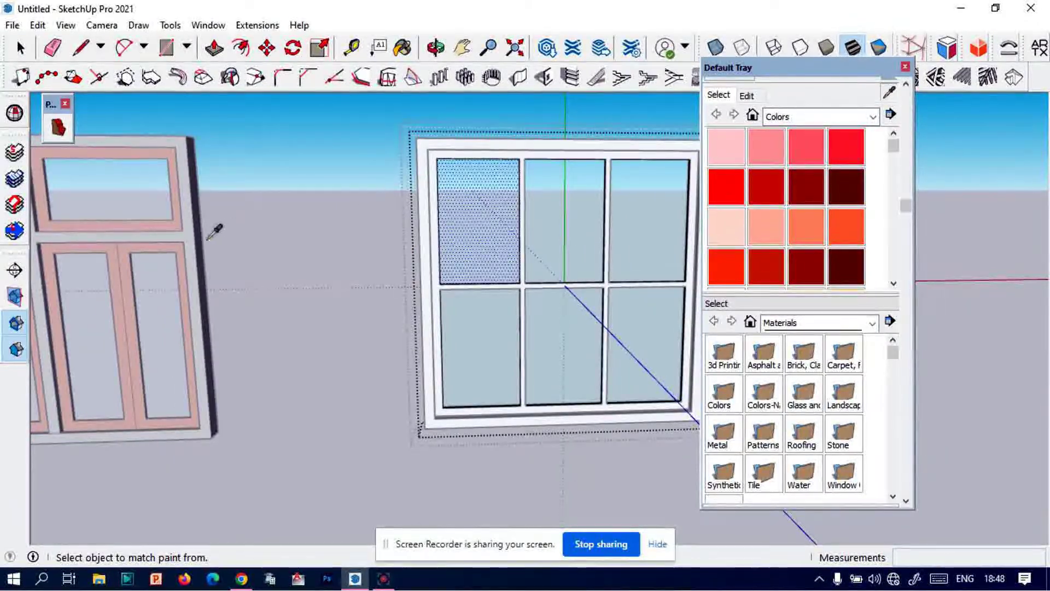
scroll(432, 141, up, 1)
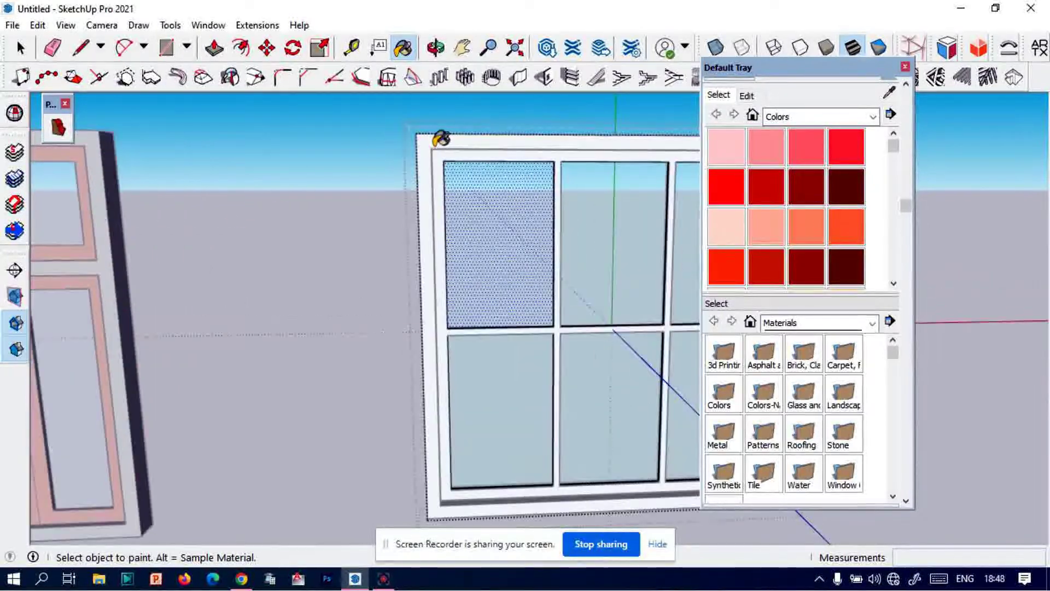
scroll(438, 136, down, 1)
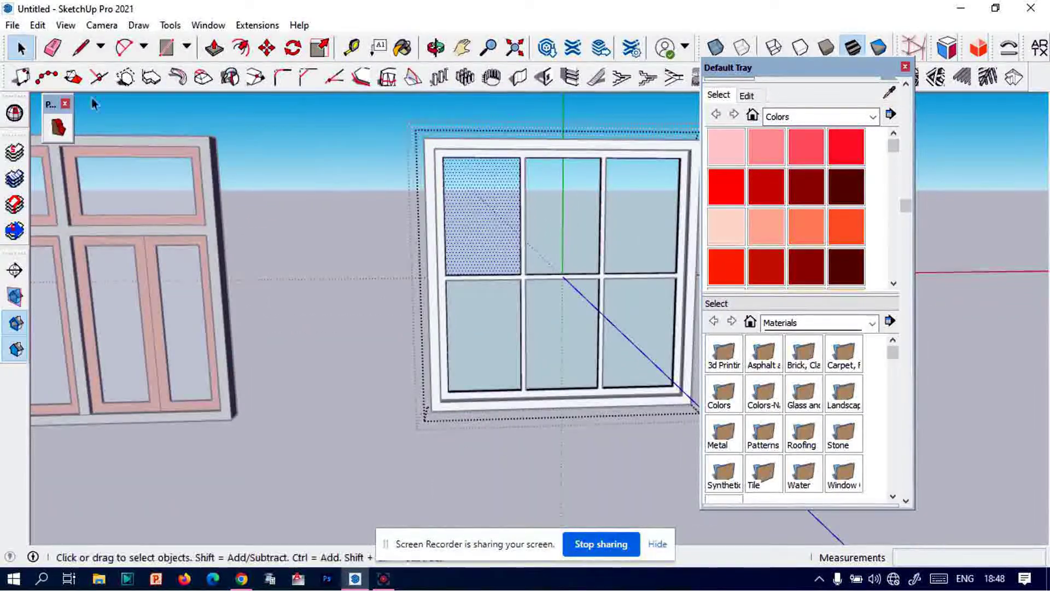
click(340, 197)
click(403, 162)
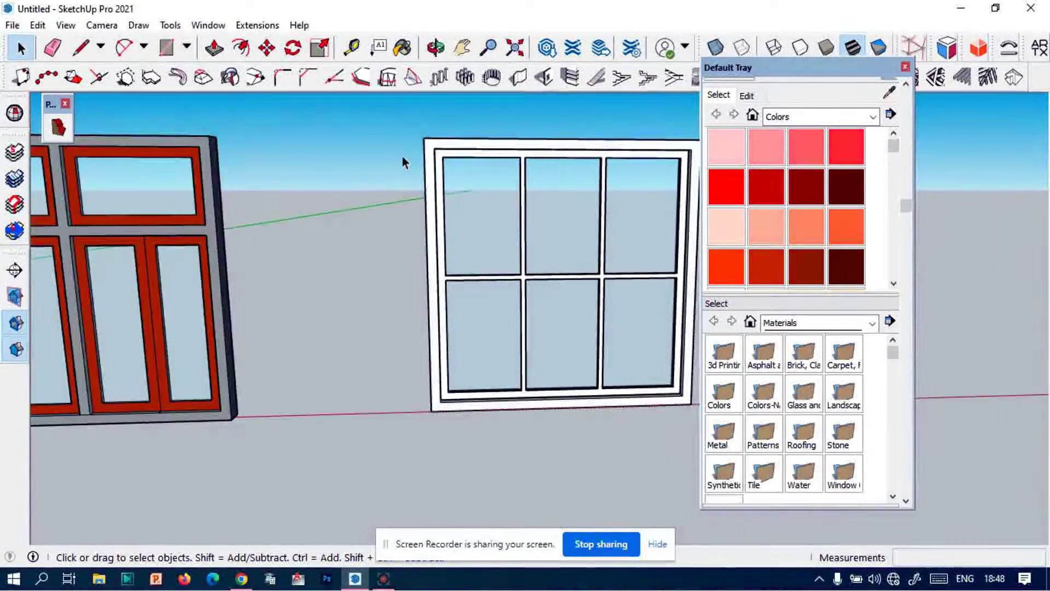
double_click(442, 149)
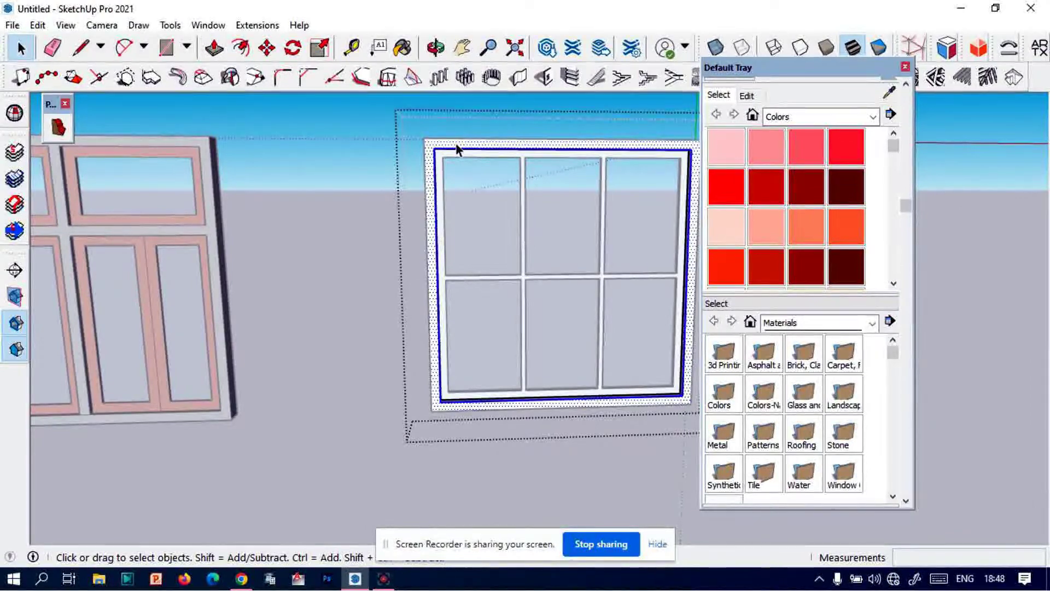
- Sample the third window's gray frame material with the eyedropper
click(889, 94)
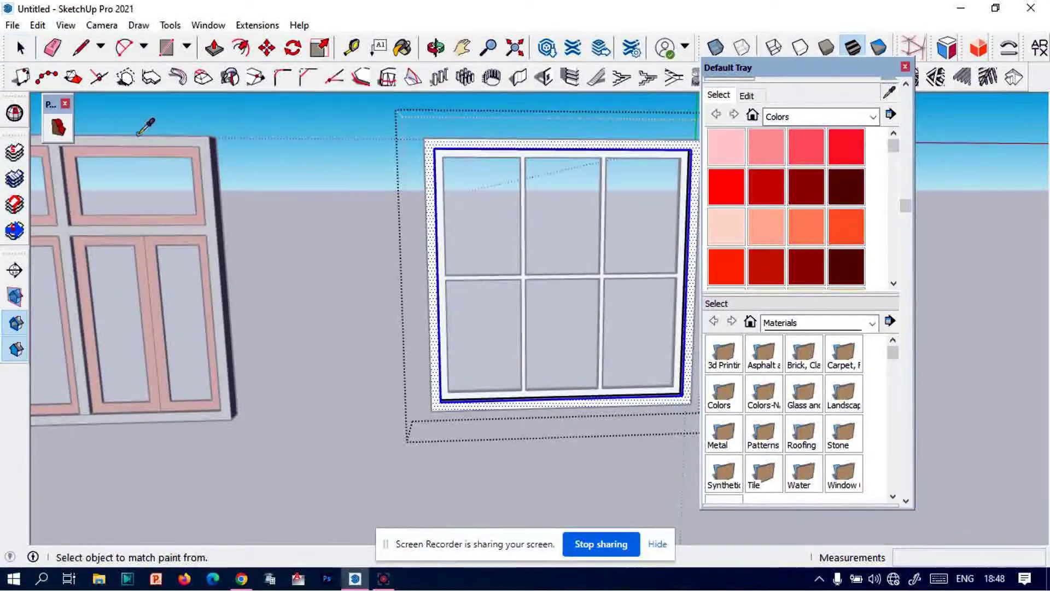
click(151, 140)
scroll(428, 134, up, 3)
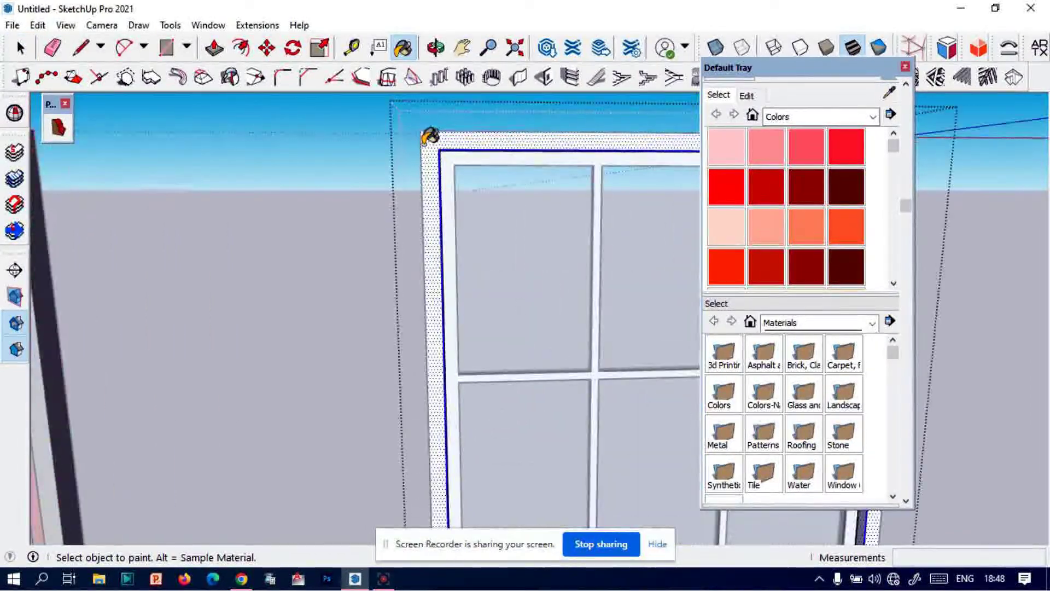
scroll(437, 160, up, 2)
scroll(438, 161, down, 2)
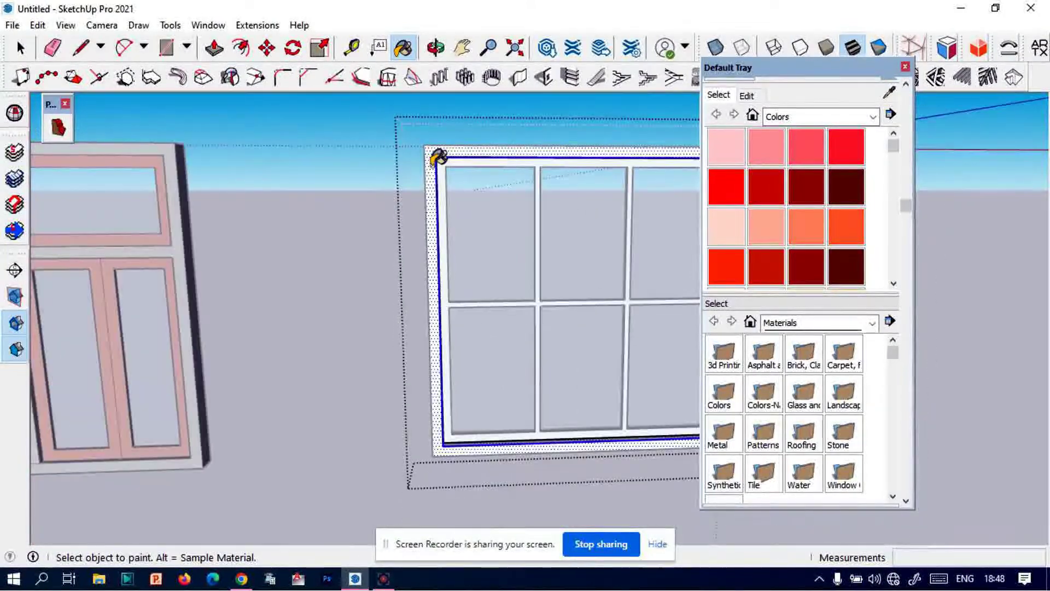
scroll(432, 181, up, 2)
scroll(437, 191, up, 1)
scroll(442, 196, down, 2)
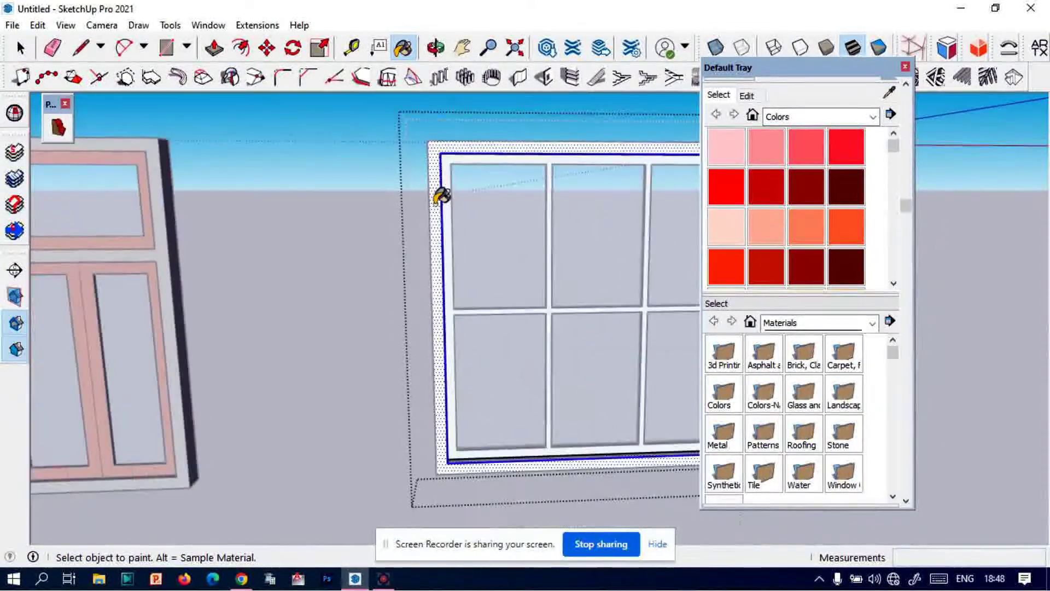
scroll(442, 196, down, 1)
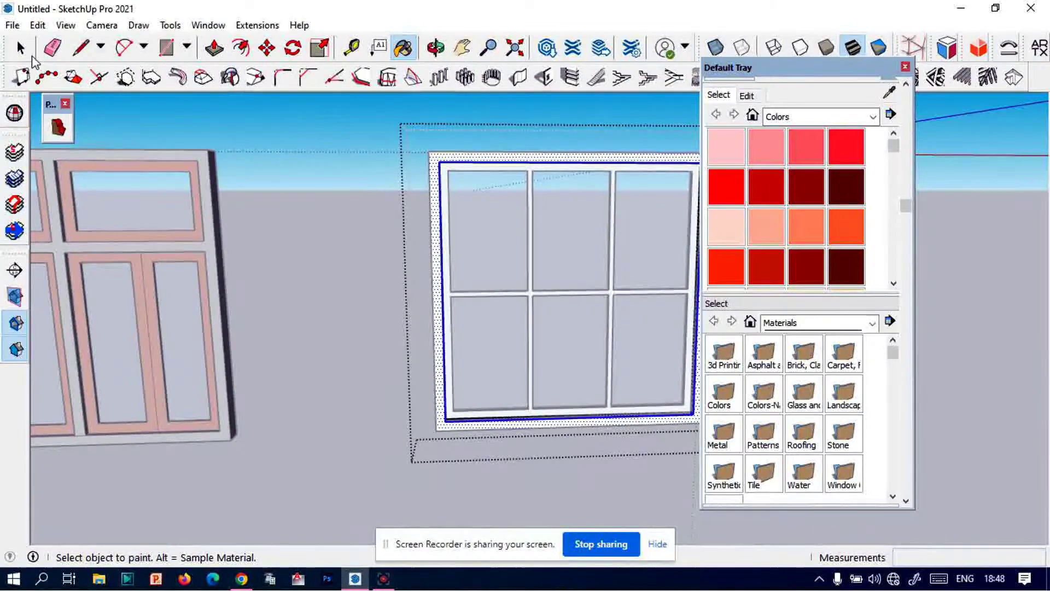
- Exit editing and select the fourth window's outer frame so it takes the gray finish
click(21, 48)
click(302, 244)
scroll(433, 174, up, 2)
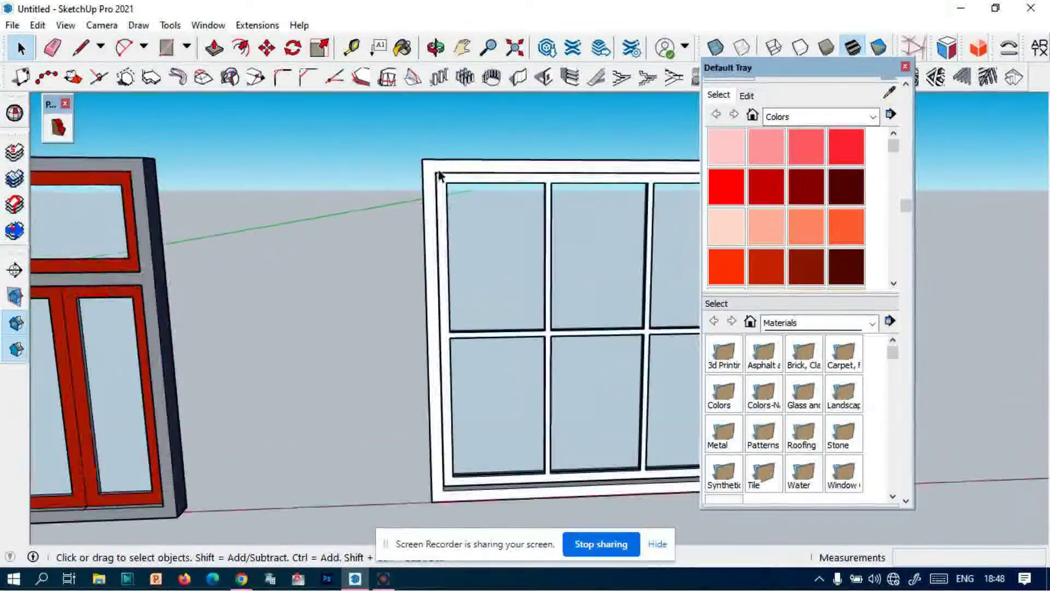
scroll(435, 174, up, 1)
scroll(440, 176, up, 1)
double_click(440, 176)
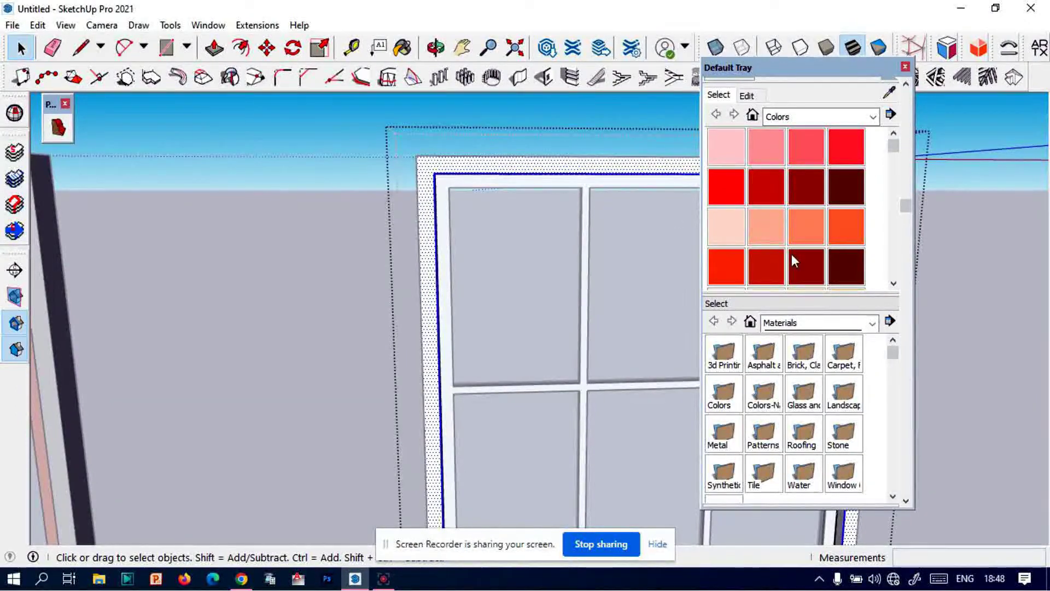
scroll(381, 216, down, 1)
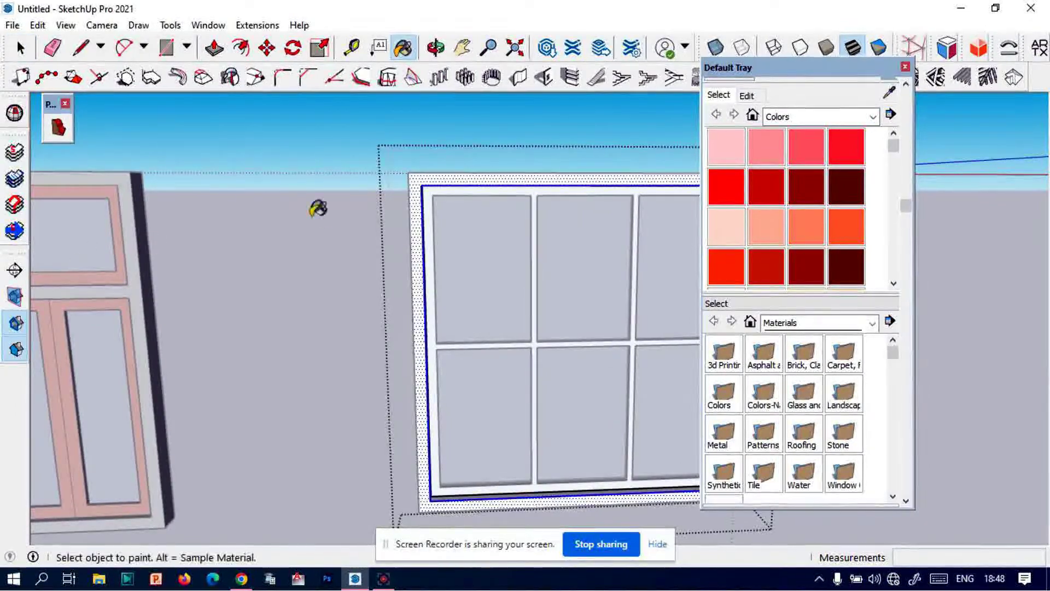
scroll(448, 178, up, 1)
scroll(451, 161, up, 1)
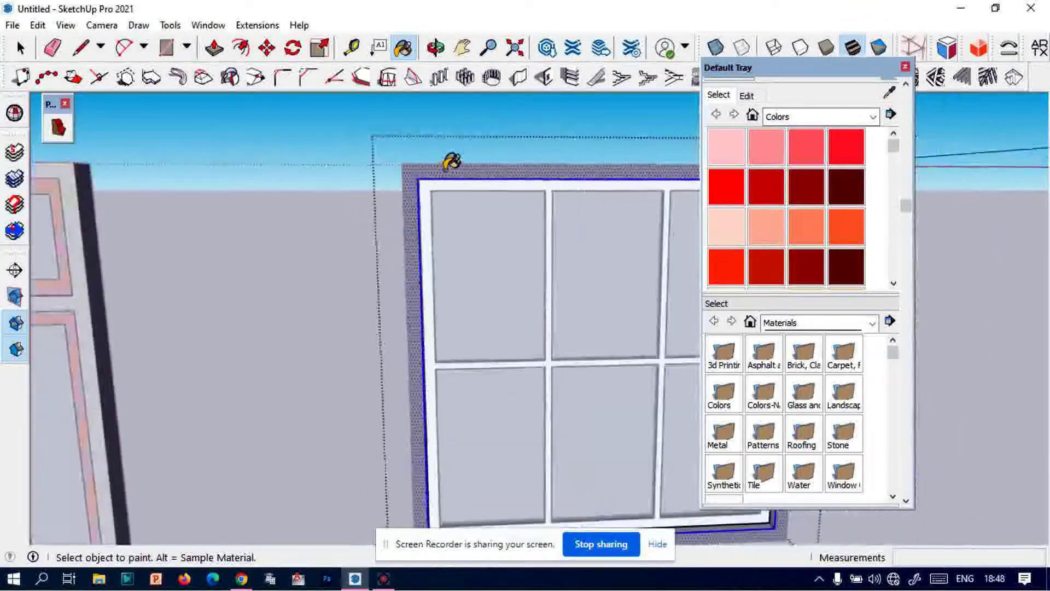
scroll(449, 161, down, 1)
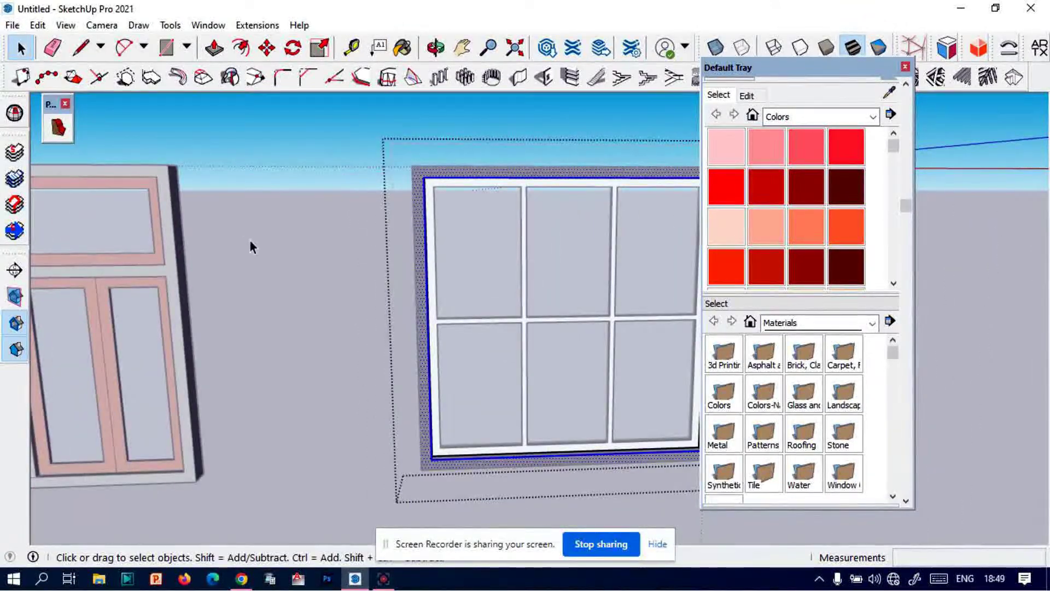
scroll(457, 192, up, 1)
scroll(511, 244, up, 1)
scroll(422, 293, up, 1)
scroll(395, 320, up, 1)
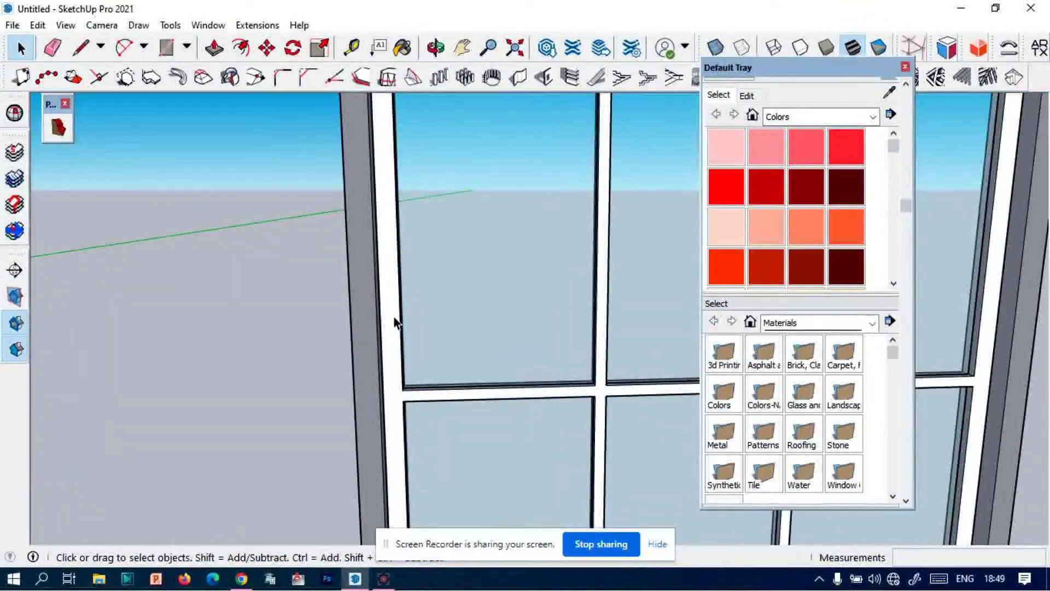
- Select the fourth window's sash component and sample the third window's red sash colour
click(395, 321)
scroll(428, 271, down, 3)
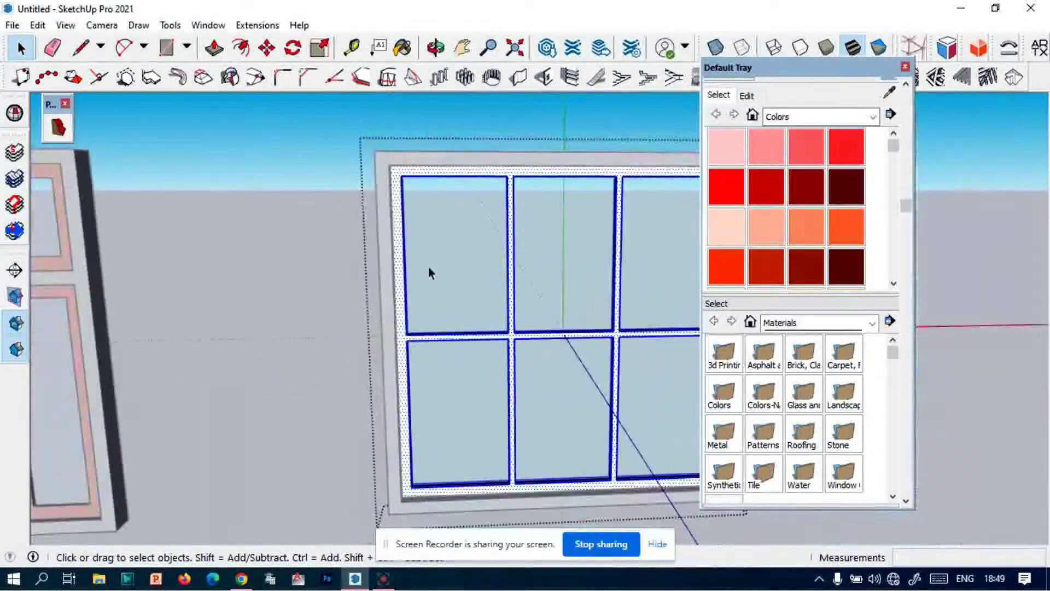
scroll(428, 272, down, 1)
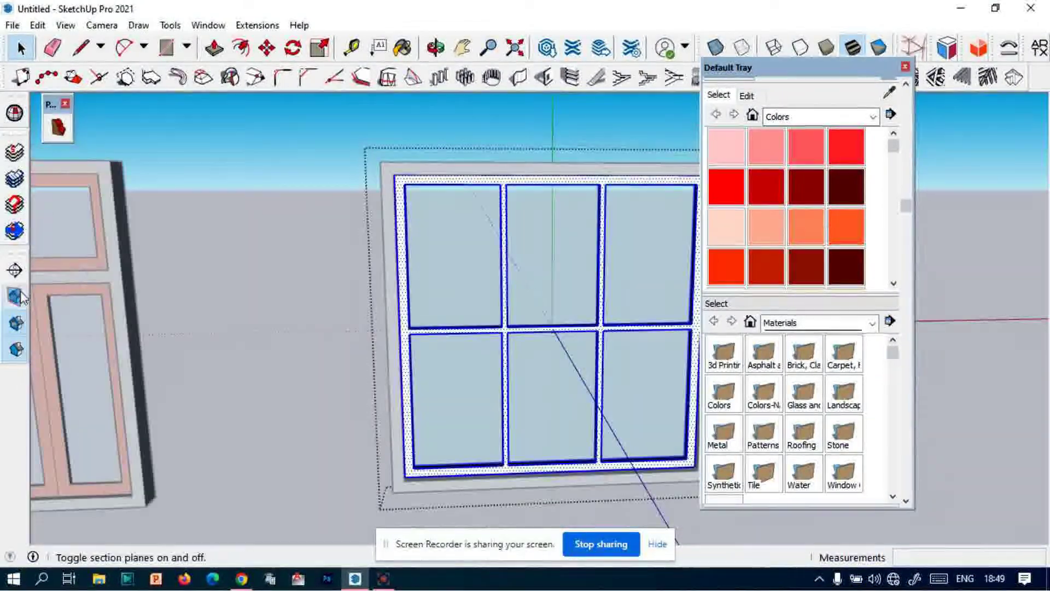
click(888, 94)
scroll(98, 284, up, 1)
click(93, 290)
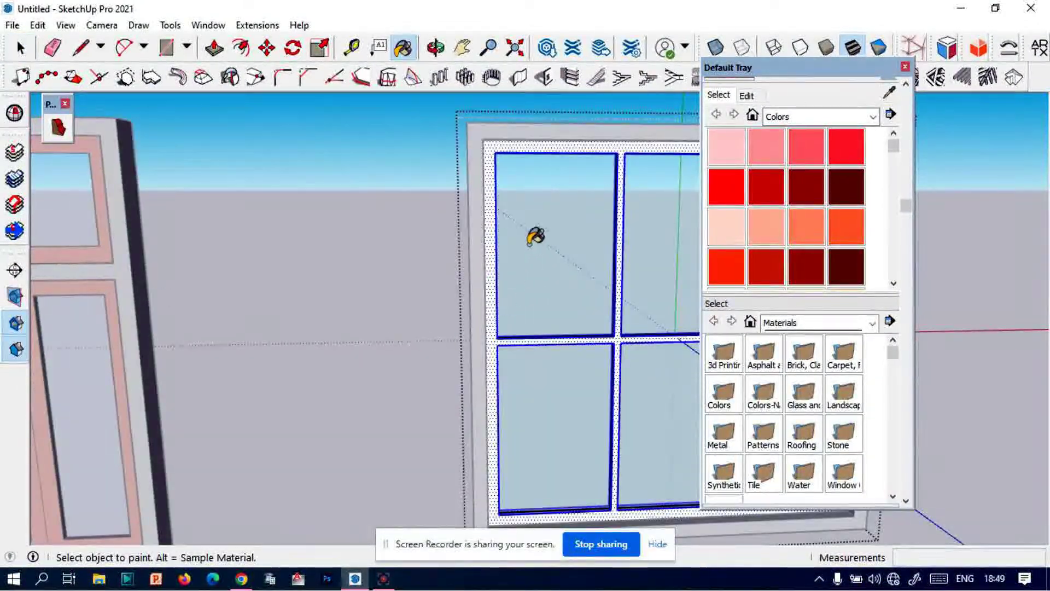
- Paint the fourth window's sashes with the sampled dark red
scroll(488, 141, up, 2)
click(506, 142)
scroll(471, 148, down, 2)
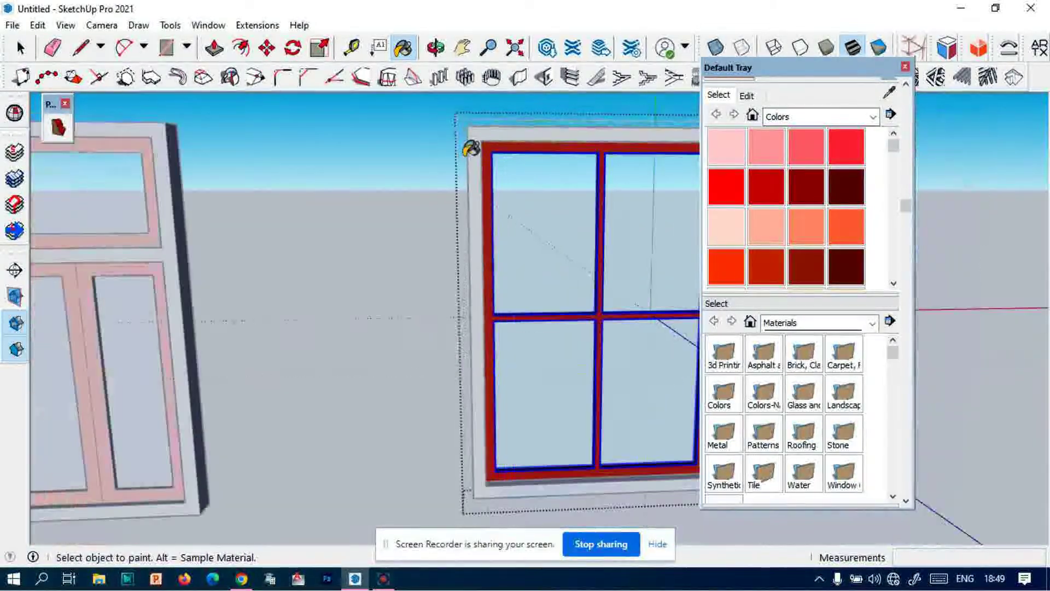
scroll(470, 148, down, 2)
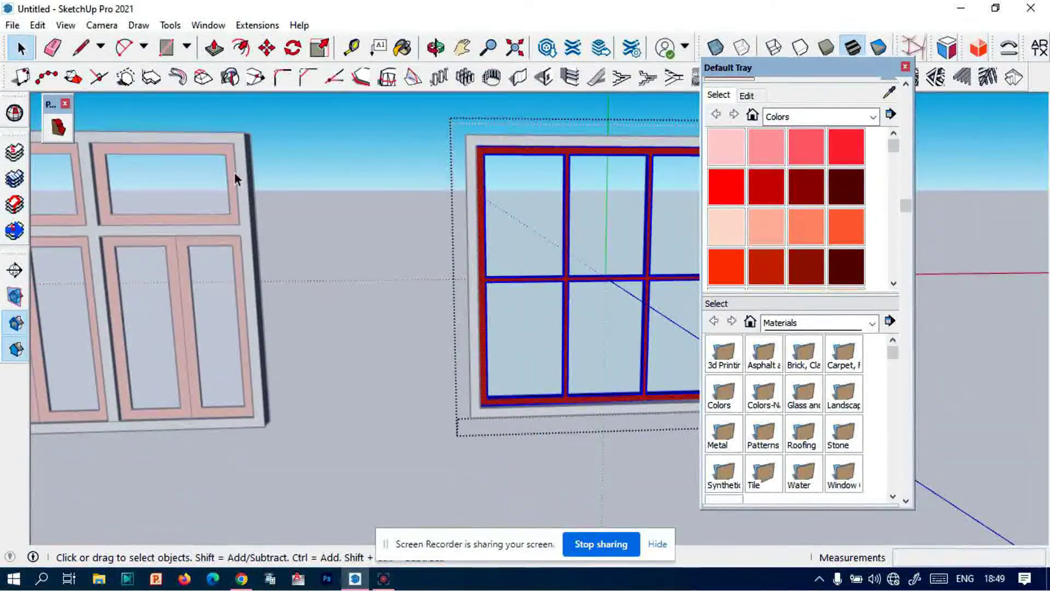
scroll(330, 200, down, 2)
scroll(327, 254, down, 2)
scroll(149, 244, down, 1)
scroll(75, 237, up, 2)
scroll(290, 248, up, 2)
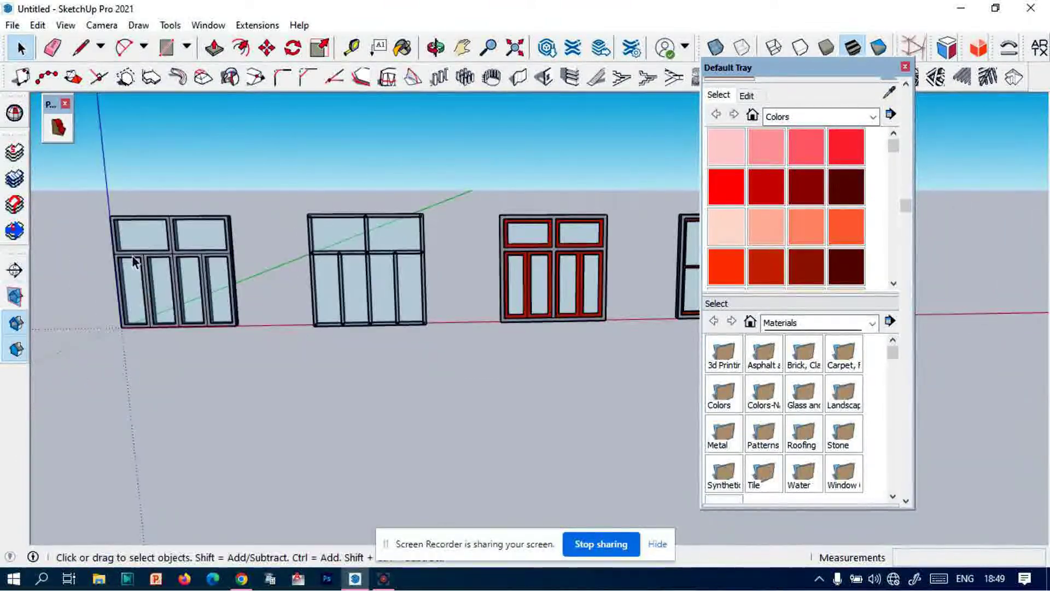
scroll(134, 262, up, 3)
mouse_move(332, 182)
mouse_down()
mouse_move(352, 234)
mouse_move(450, 310)
mouse_move(446, 252)
mouse_move(262, 272)
mouse_move(403, 270)
mouse_move(144, 275)
mouse_move(687, 282)
mouse_move(394, 307)
mouse_move(403, 234)
mouse_move(435, 274)
mouse_up()
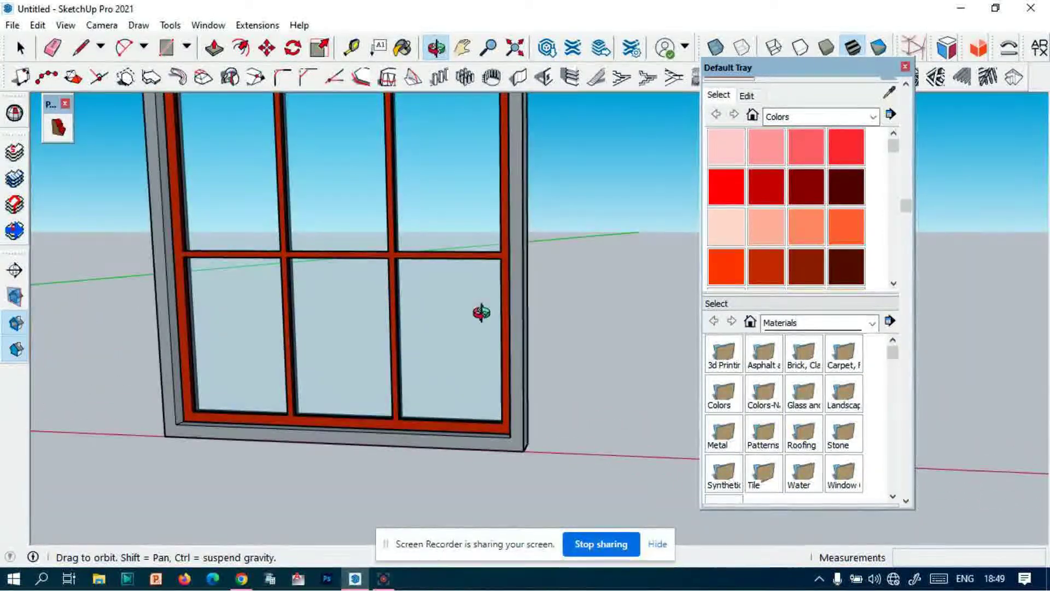
scroll(607, 357, down, 5)
mouse_move(607, 356)
mouse_down()
mouse_move(629, 350)
mouse_move(356, 347)
mouse_move(592, 267)
mouse_up()
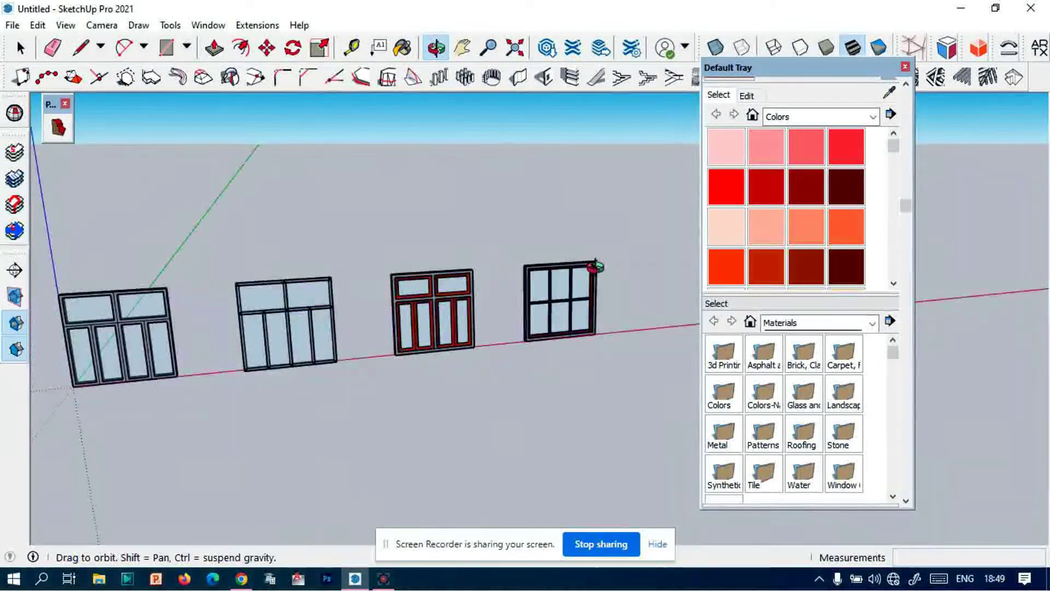
drag(239, 318, 466, 281)
scroll(467, 281, up, 3)
scroll(279, 314, up, 2)
scroll(279, 319, down, 2)
mouse_move(279, 319)
mouse_down()
mouse_move(625, 242)
mouse_move(353, 280)
mouse_up()
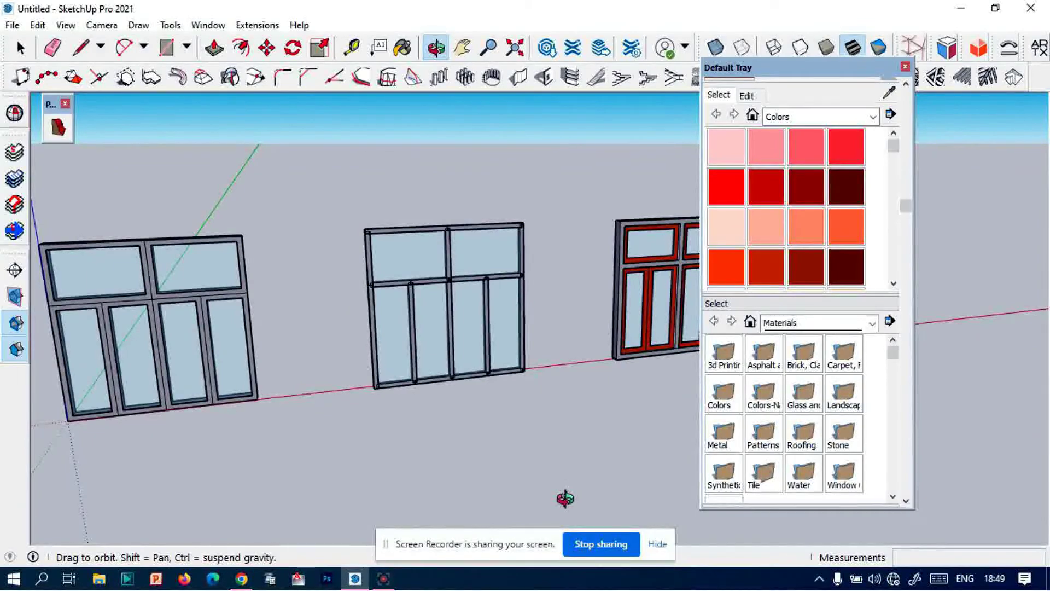